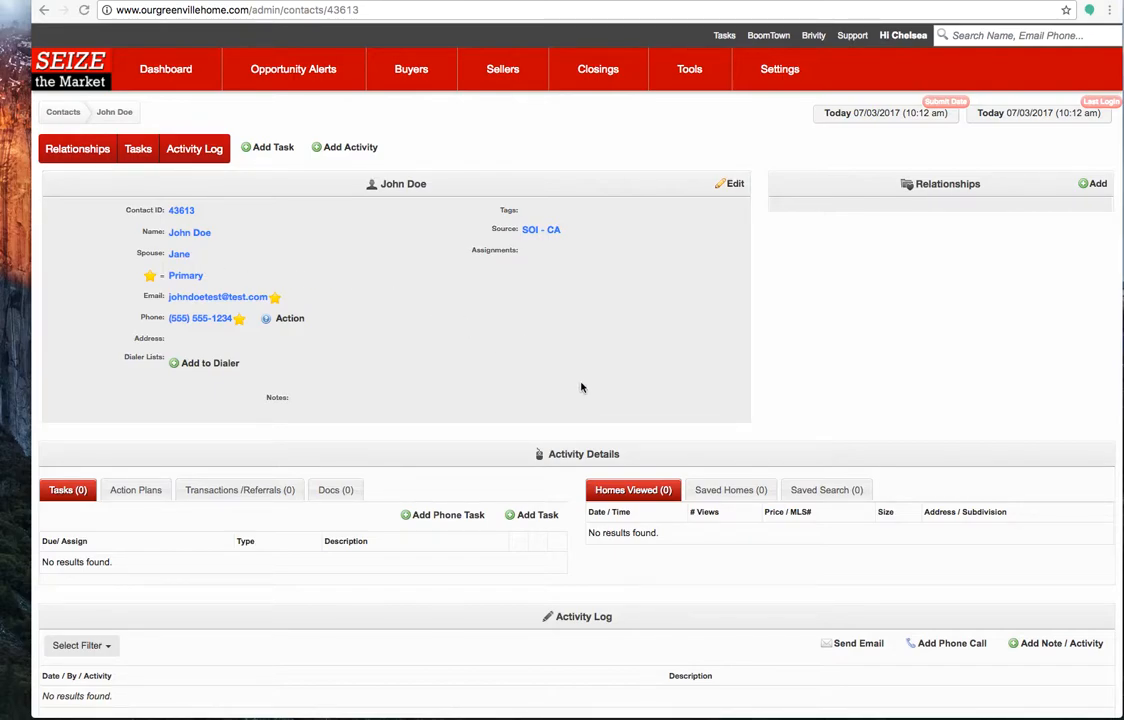
Open the contact's transactions and referrals and start a new seller entry for the contact
{"action": "scroll", "coordinate": [581, 387], "scroll_direction": "down", "scroll_amount": 1}
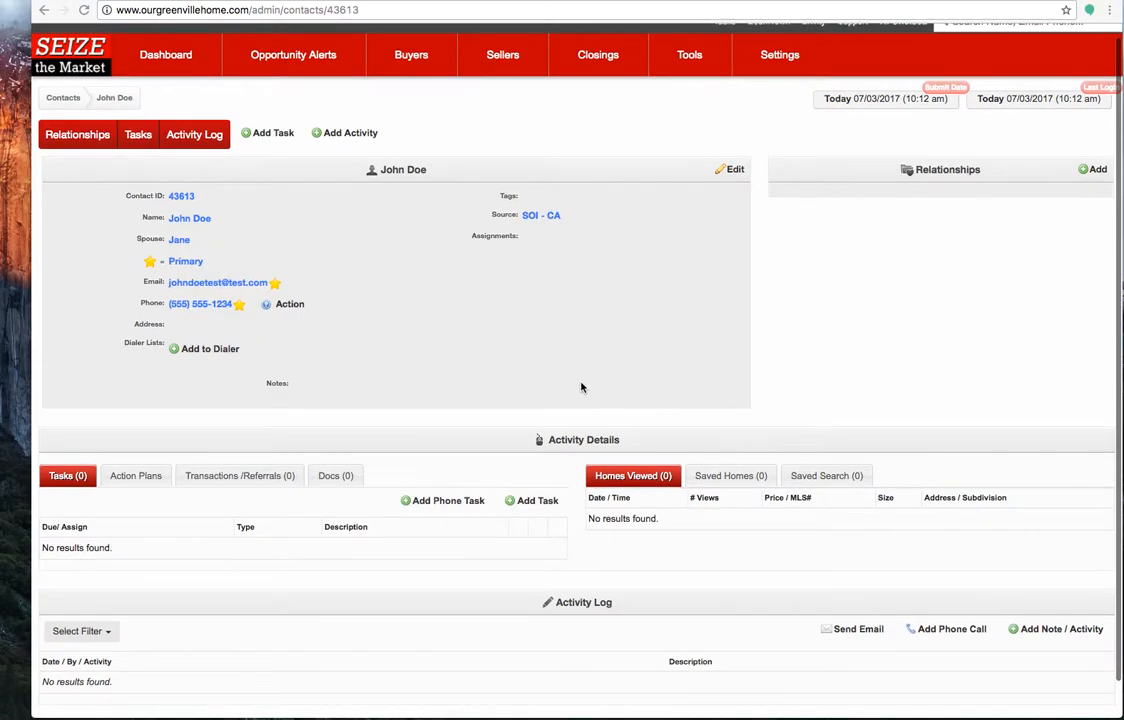
{"action": "left_click", "coordinate": [259, 477]}
{"action": "left_click", "coordinate": [531, 503]}
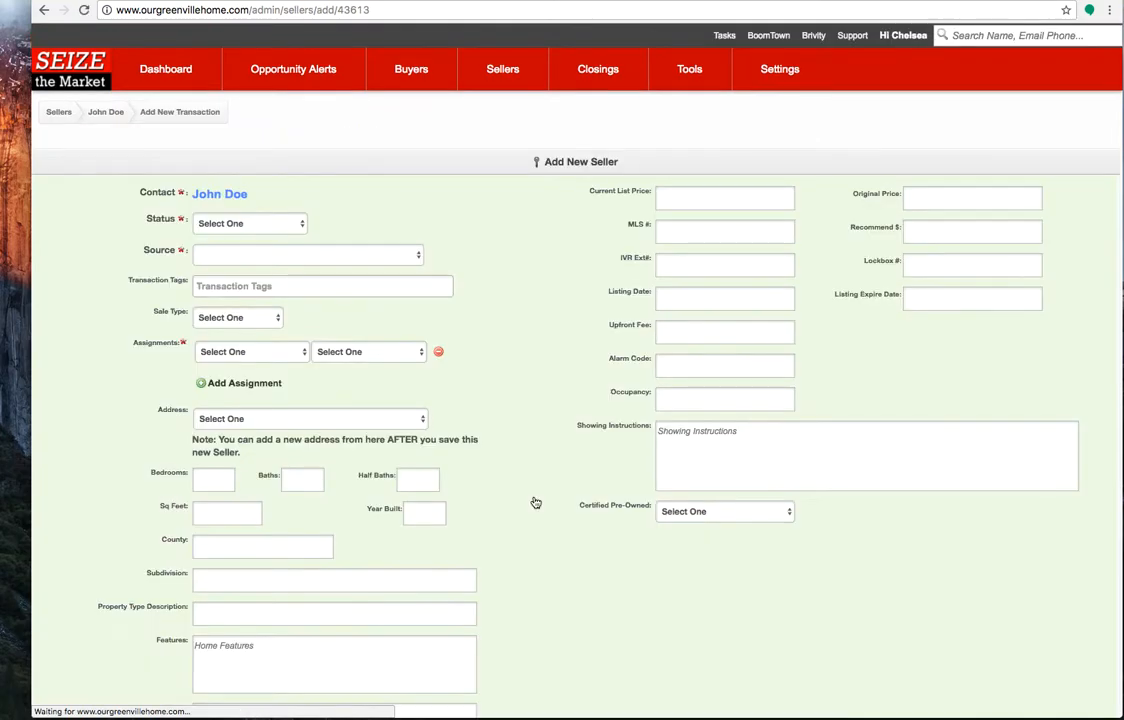
{"action": "scroll", "coordinate": [520, 377], "scroll_direction": "down", "scroll_amount": 1}
{"action": "scroll", "coordinate": [520, 377], "scroll_direction": "down", "scroll_amount": 1}
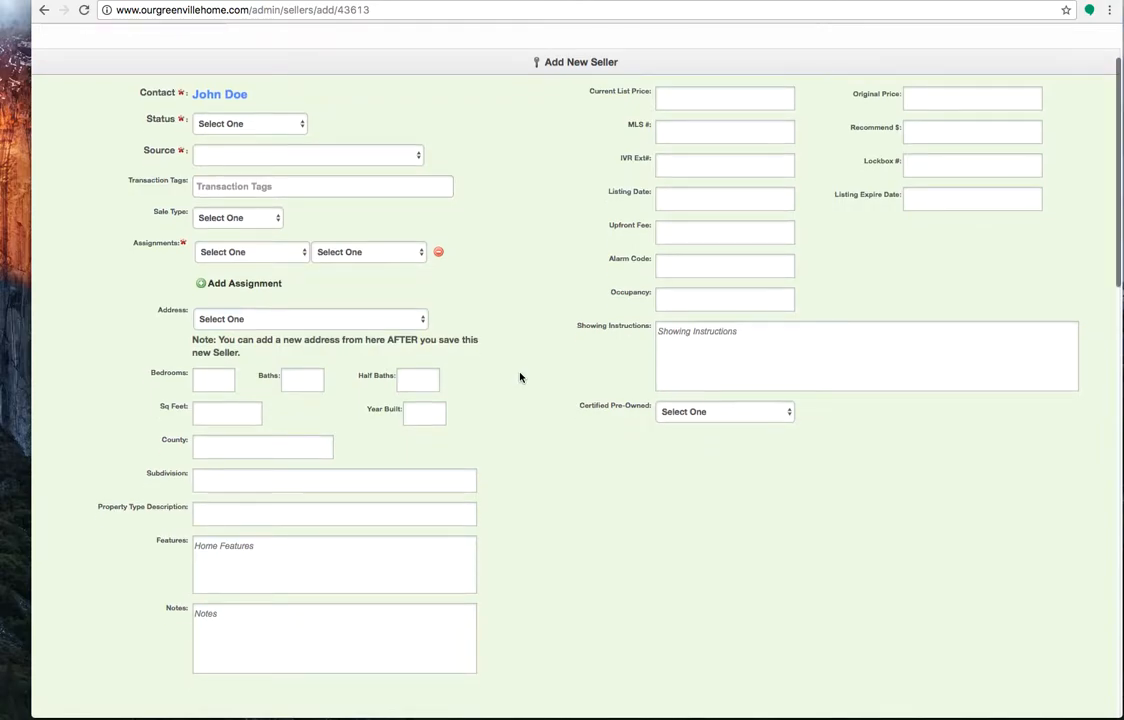
Set the new seller's status to New Lead - Just Arrived
{"action": "left_click", "coordinate": [257, 122]}
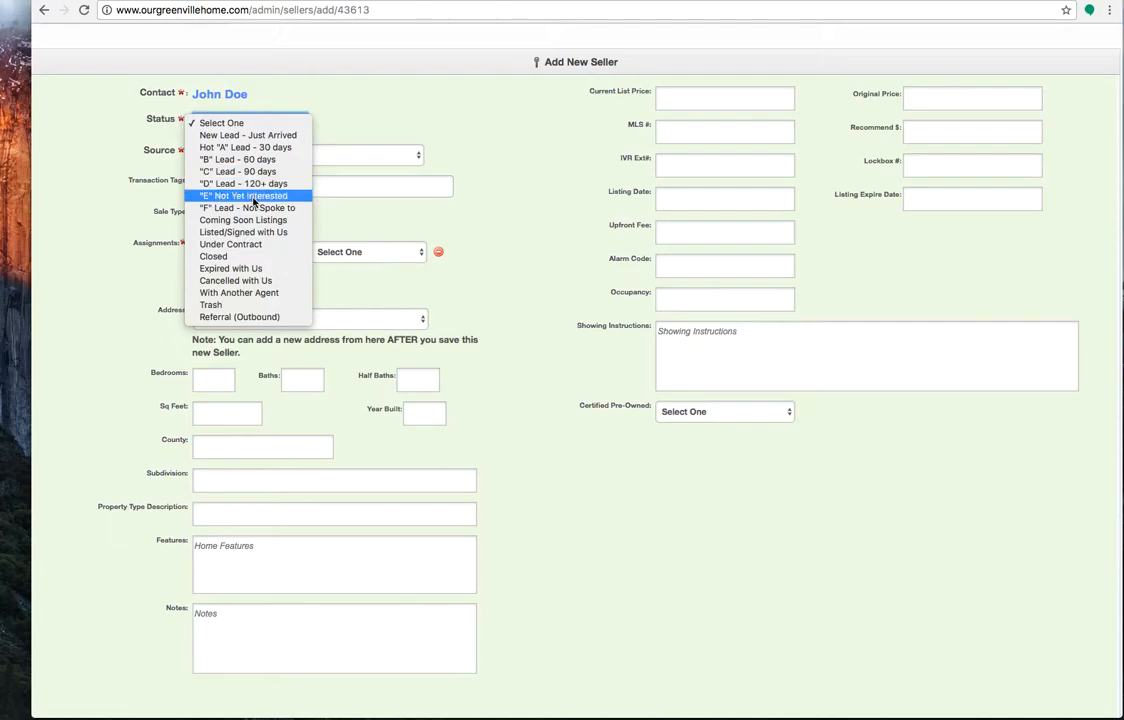
{"action": "left_click", "coordinate": [288, 137]}
{"action": "left_click", "coordinate": [284, 130]}
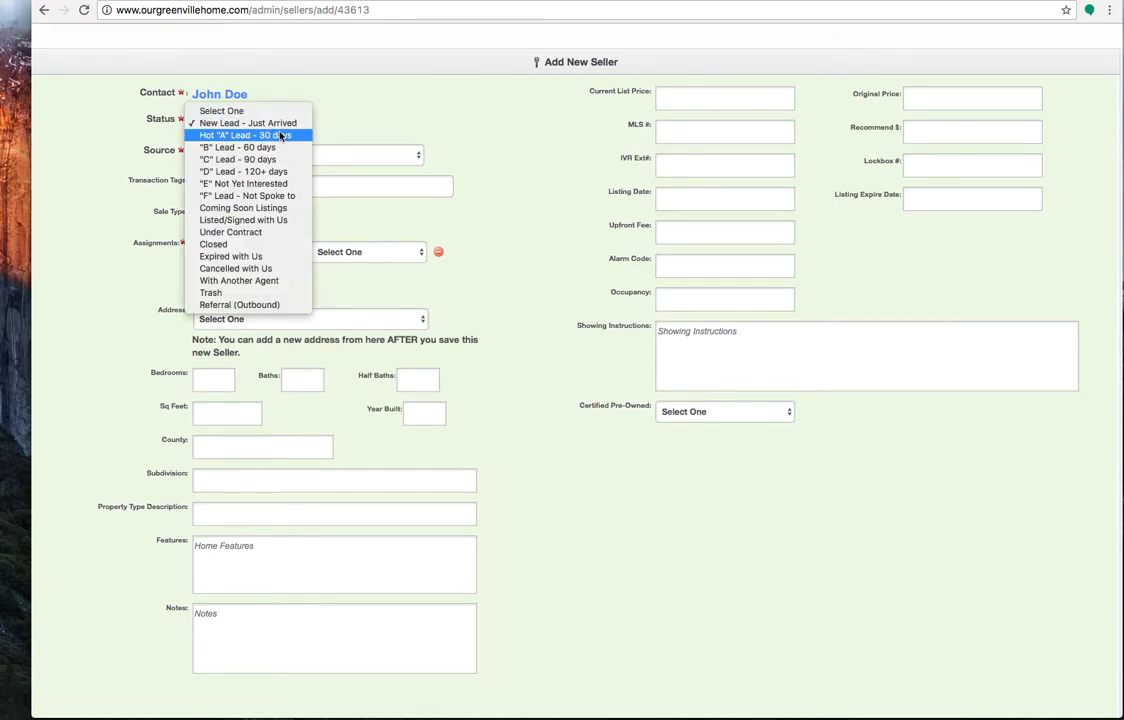
{"action": "left_click", "coordinate": [282, 124]}
Set the new seller's source to SOI - SOI - CA
{"action": "left_click", "coordinate": [279, 158]}
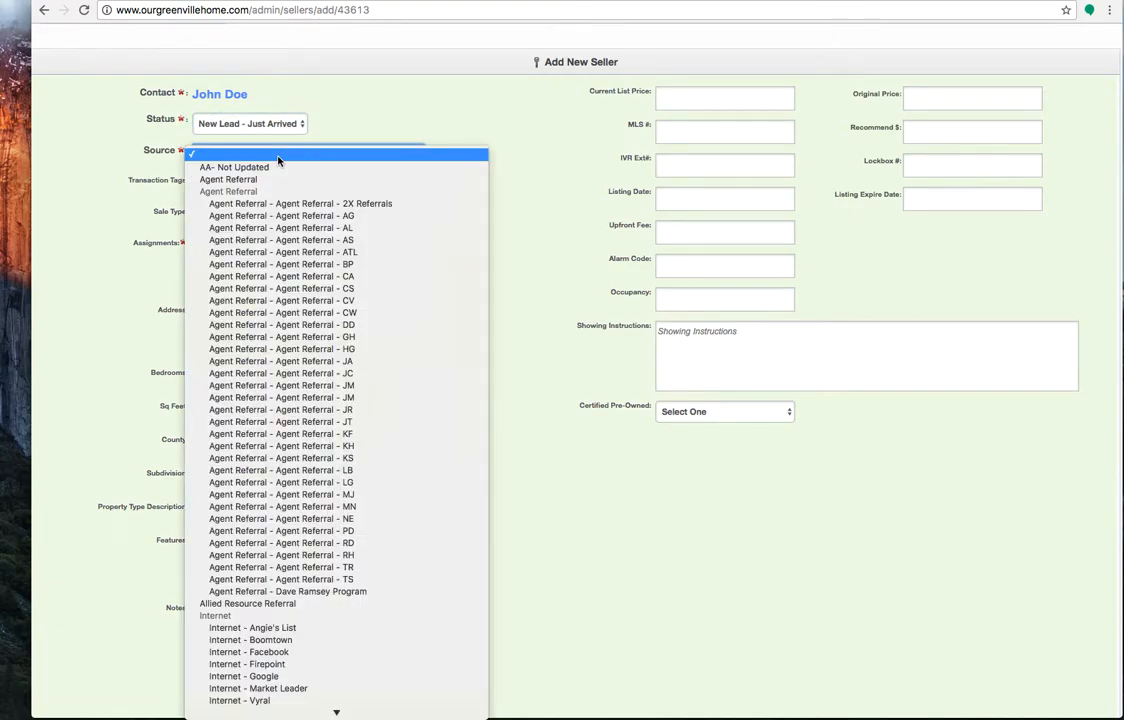
{"action": "key", "text": "c"}
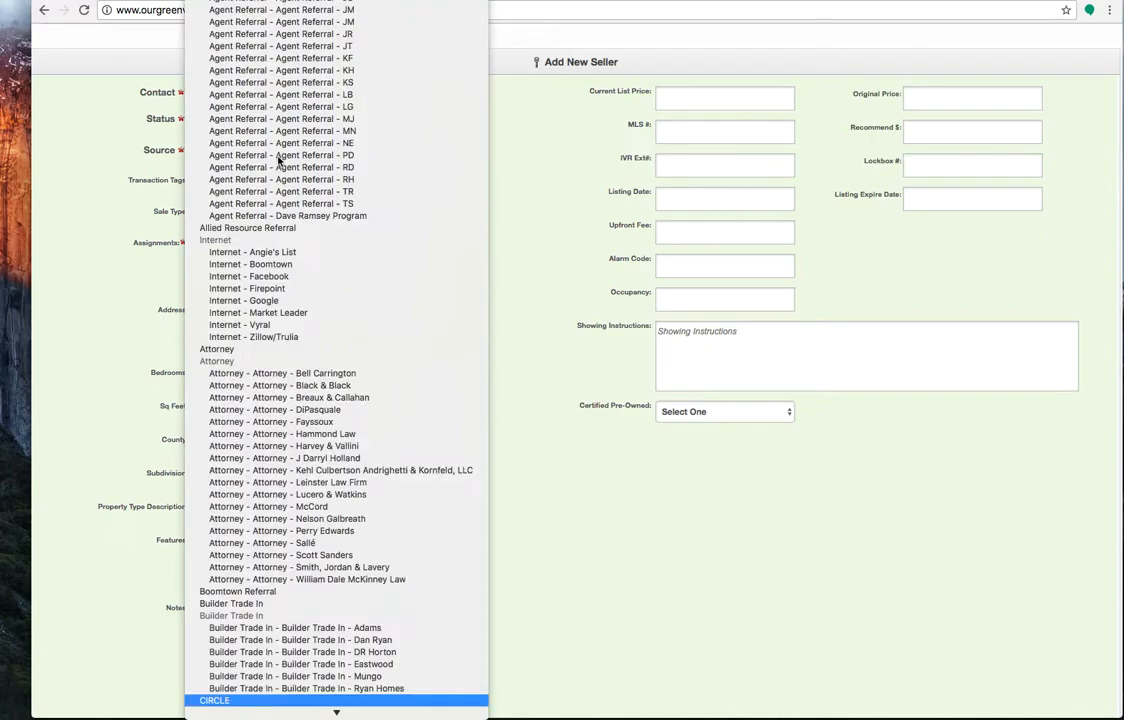
{"action": "scroll", "coordinate": [281, 180], "scroll_direction": "up", "scroll_amount": 5}
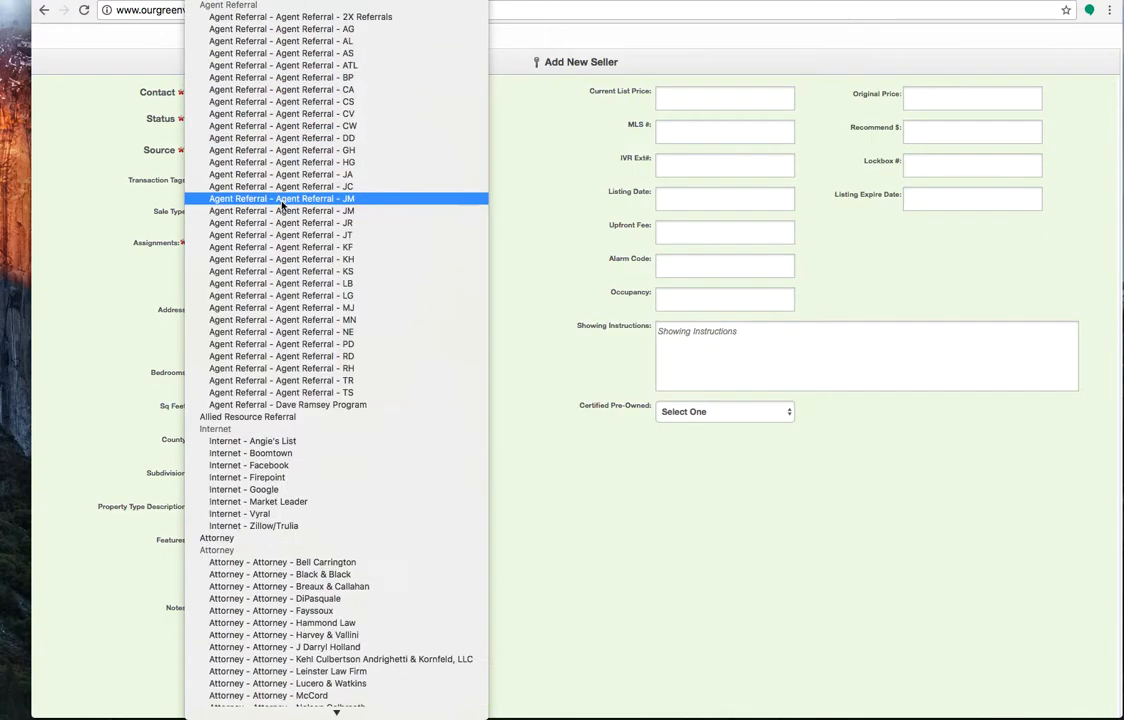
{"action": "scroll", "coordinate": [283, 205], "scroll_direction": "down", "scroll_amount": 20}
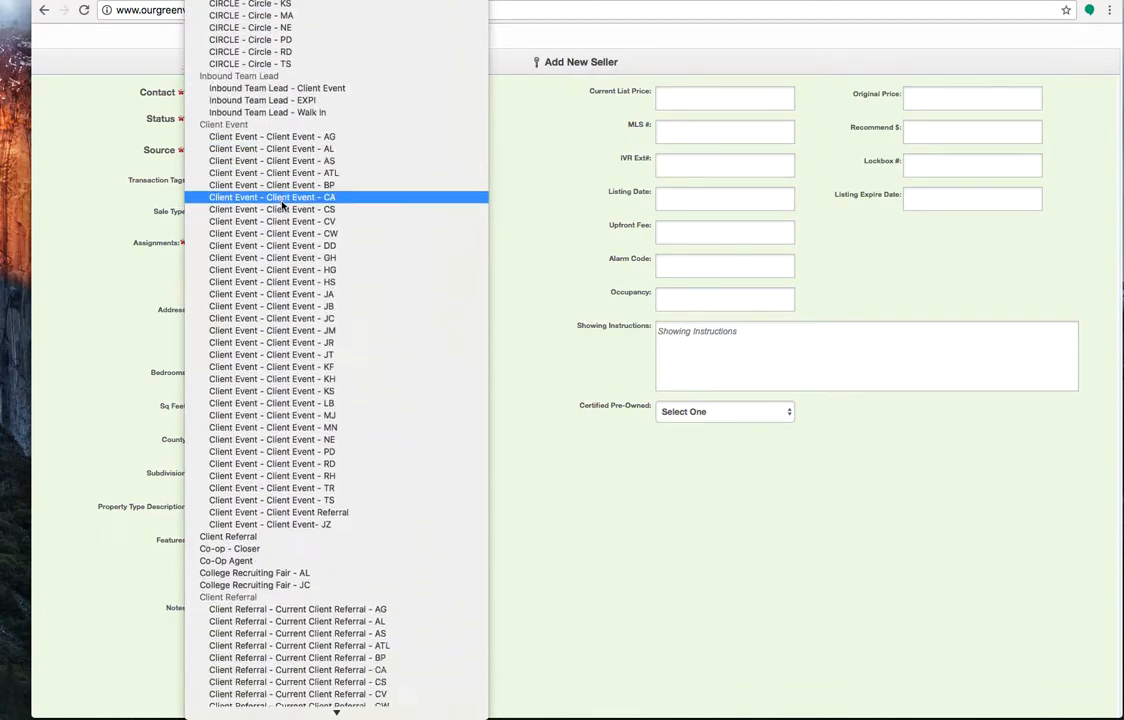
{"action": "scroll", "coordinate": [283, 205], "scroll_direction": "down", "scroll_amount": 20}
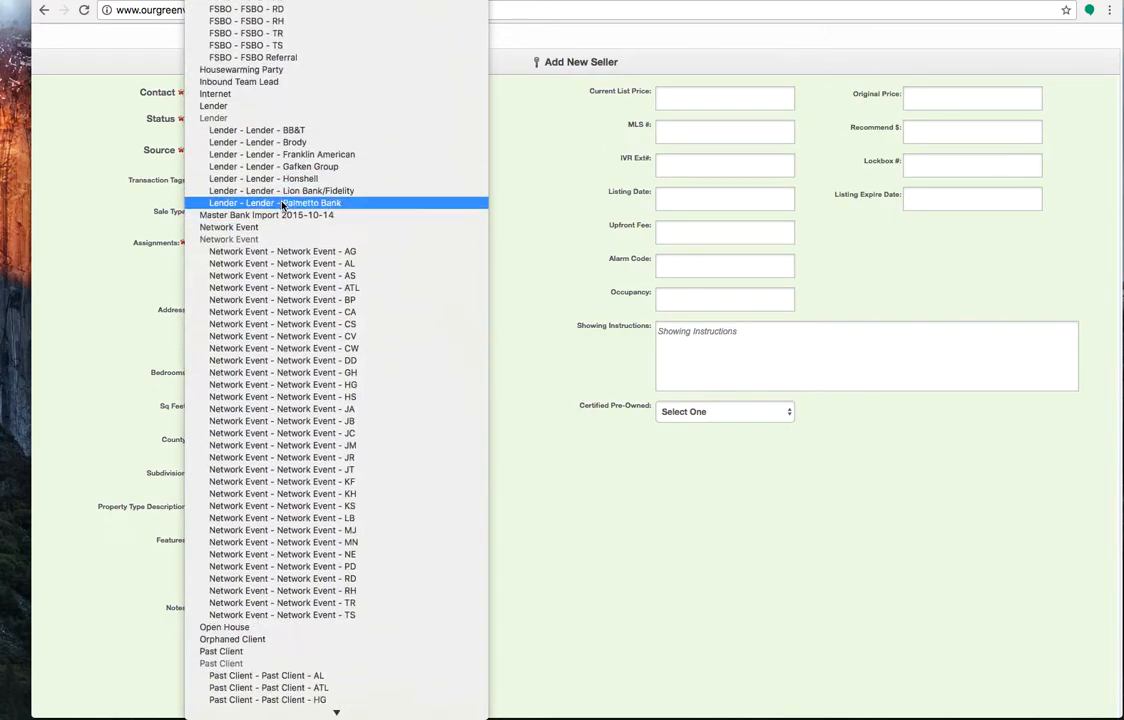
{"action": "scroll", "coordinate": [283, 205], "scroll_direction": "down", "scroll_amount": 20}
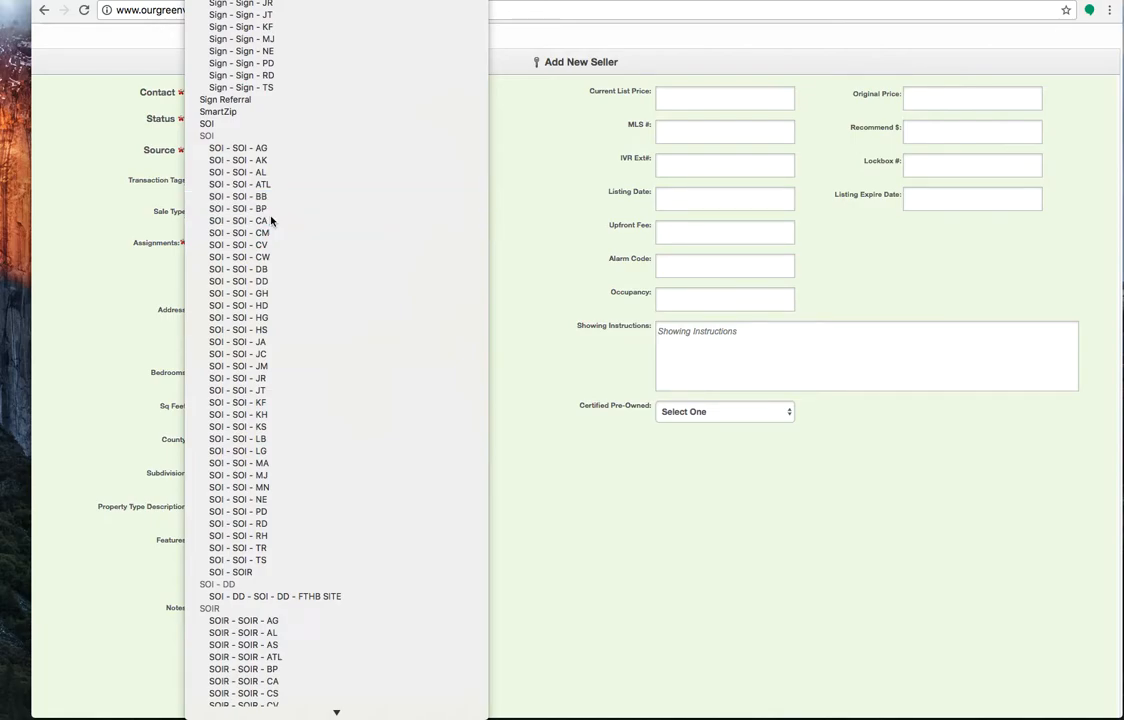
{"action": "left_click", "coordinate": [272, 220]}
Look through the available transaction tags without adding one, and set the sale type to Normal Equity
{"action": "left_click", "coordinate": [274, 188]}
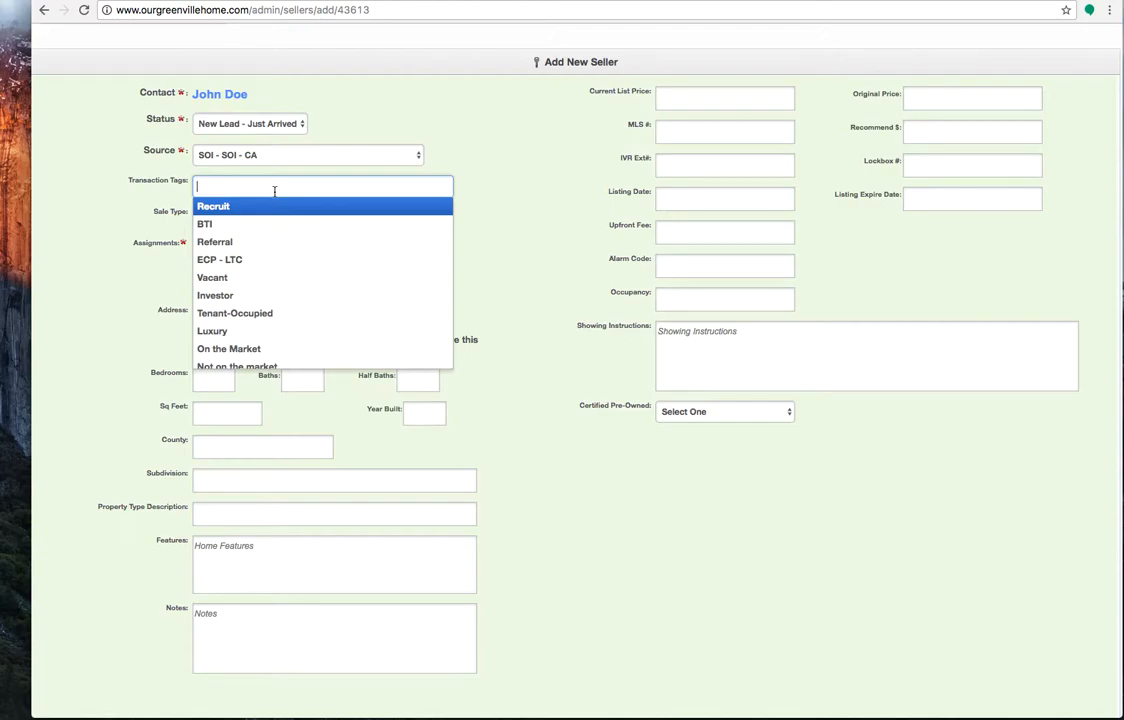
{"action": "scroll", "coordinate": [321, 334], "scroll_direction": "down", "scroll_amount": 1}
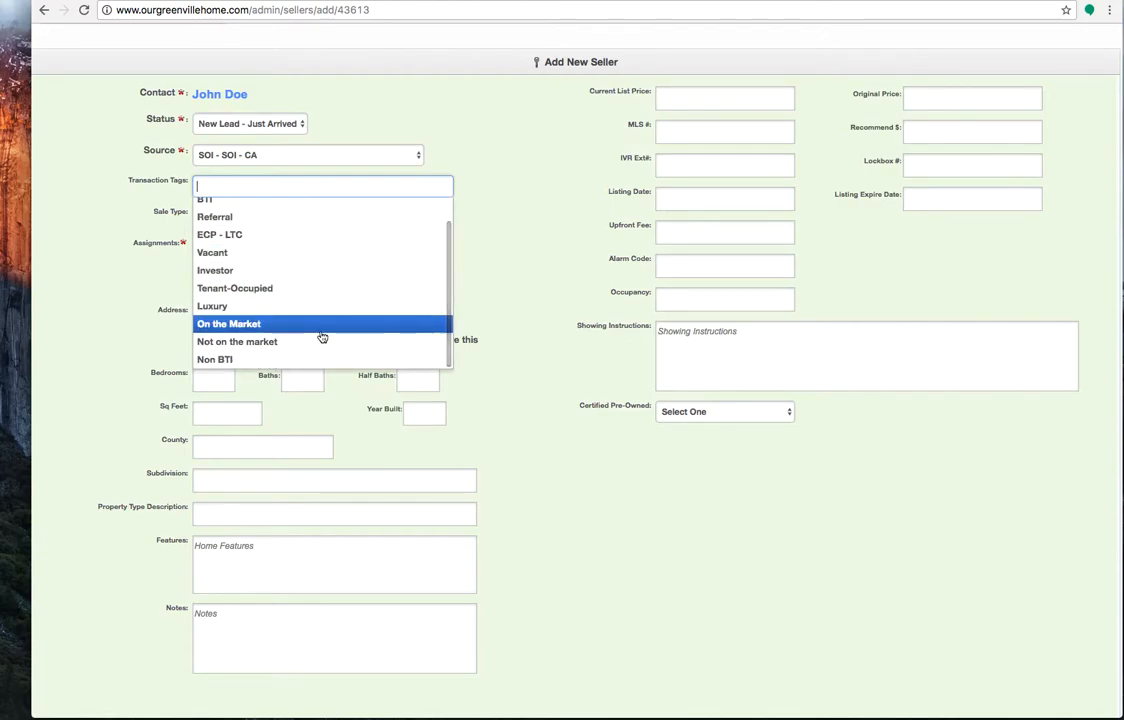
{"action": "scroll", "coordinate": [322, 337], "scroll_direction": "up", "scroll_amount": 1}
{"action": "left_click", "coordinate": [514, 230]}
{"action": "left_click", "coordinate": [225, 219]}
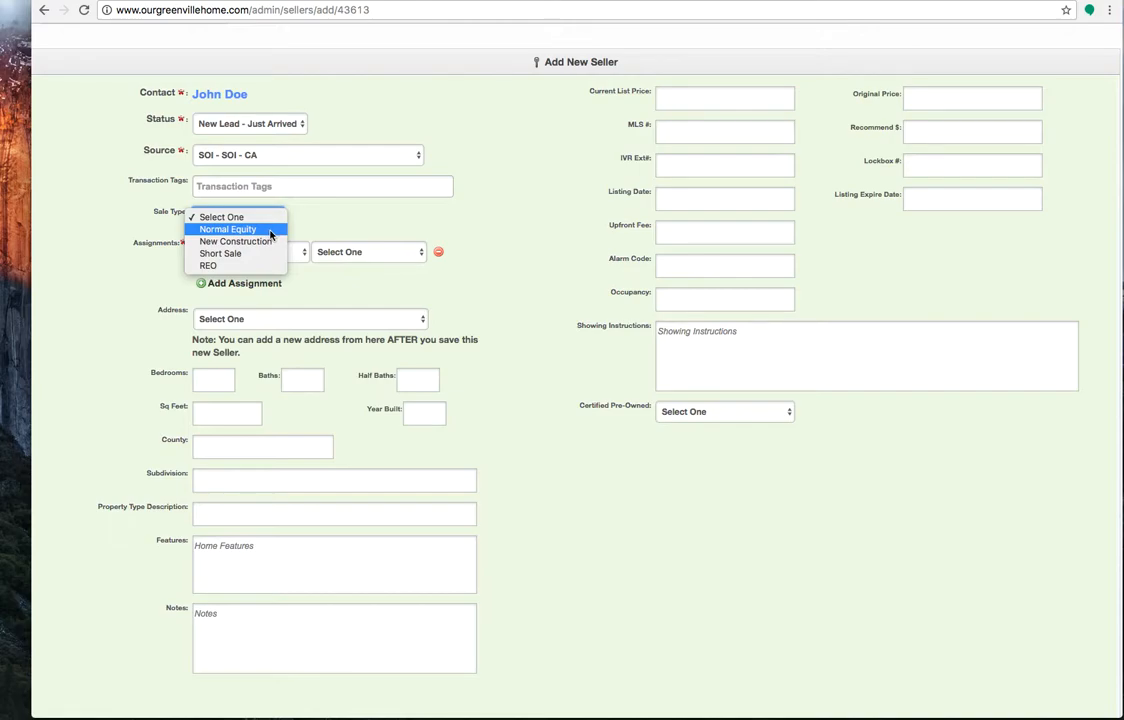
{"action": "left_click", "coordinate": [269, 231]}
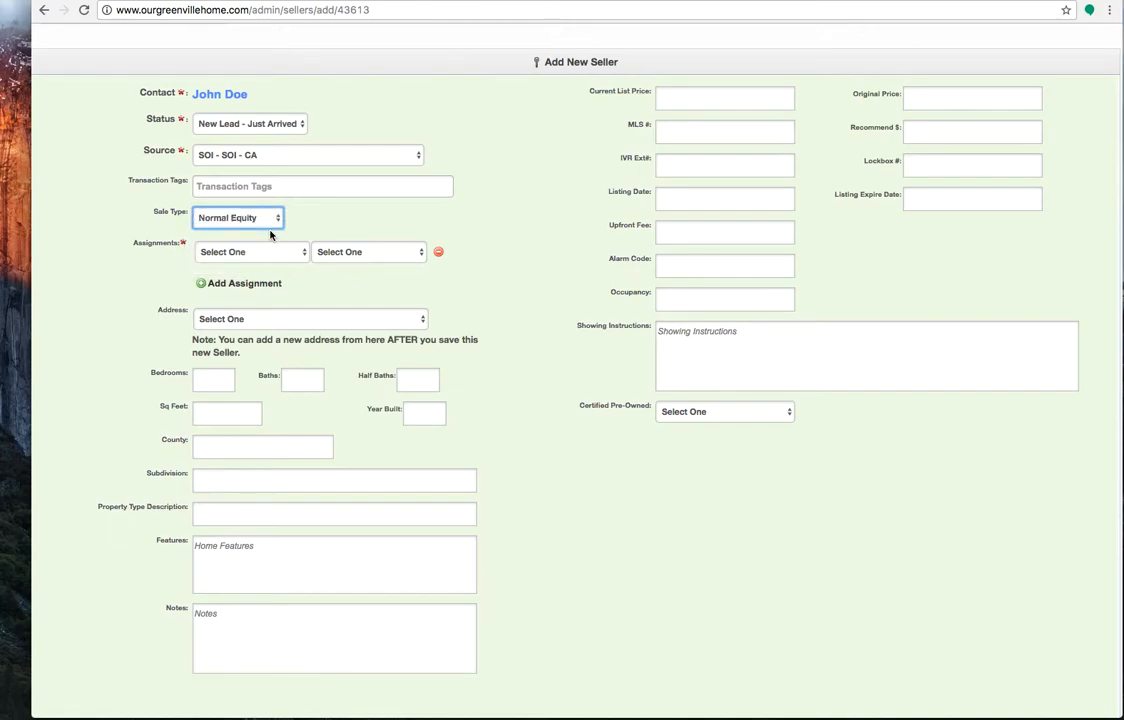
Assign the signed-in team member to the seller in the Seller ISA role
{"action": "left_click", "coordinate": [259, 256]}
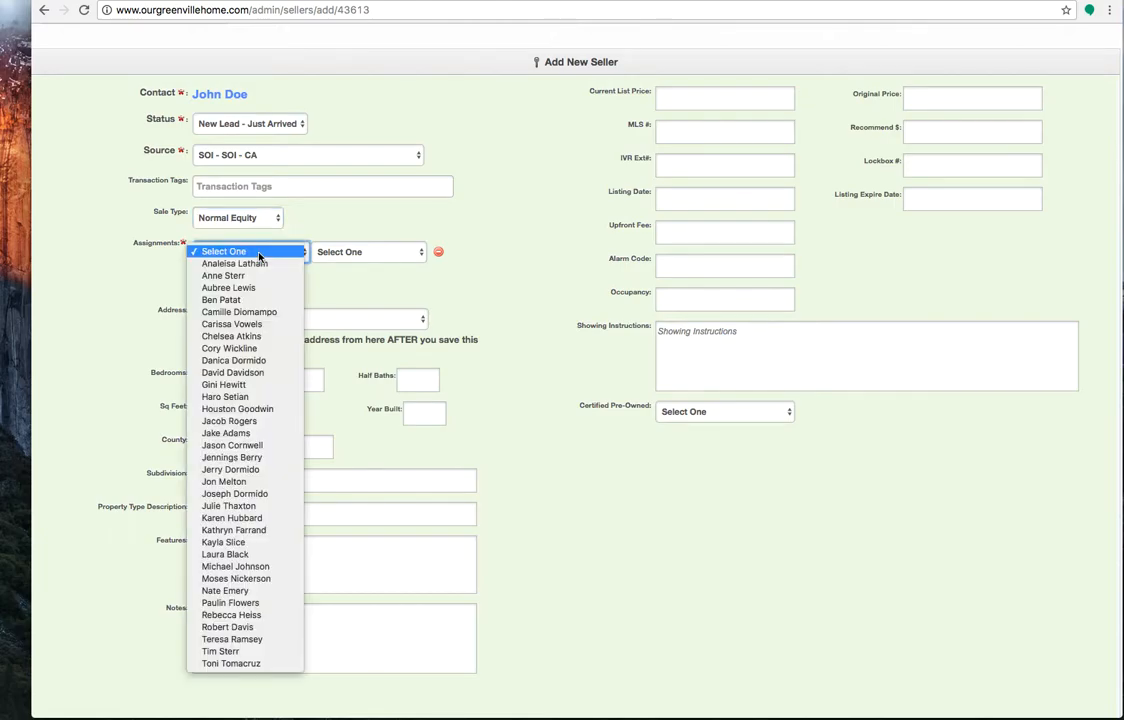
{"action": "left_click", "coordinate": [255, 336]}
{"action": "left_click", "coordinate": [350, 253]}
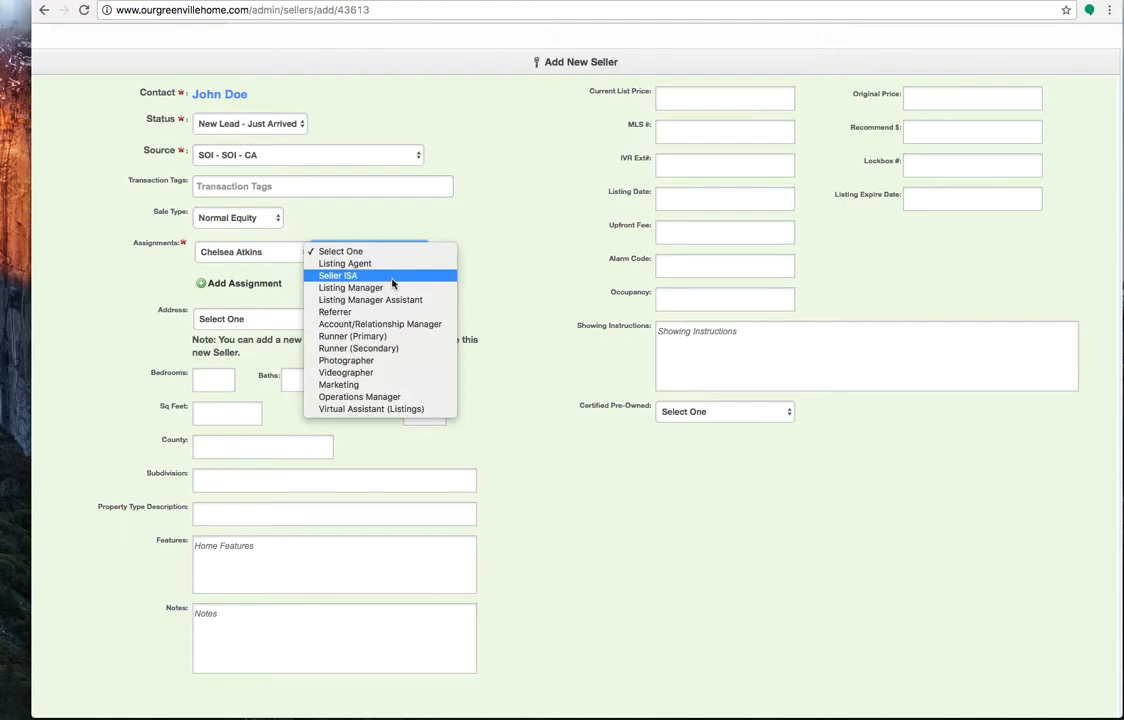
{"action": "left_click", "coordinate": [392, 284]}
Add a second assignment that gives another team member the Listing Agent role
{"action": "left_click", "coordinate": [244, 283]}
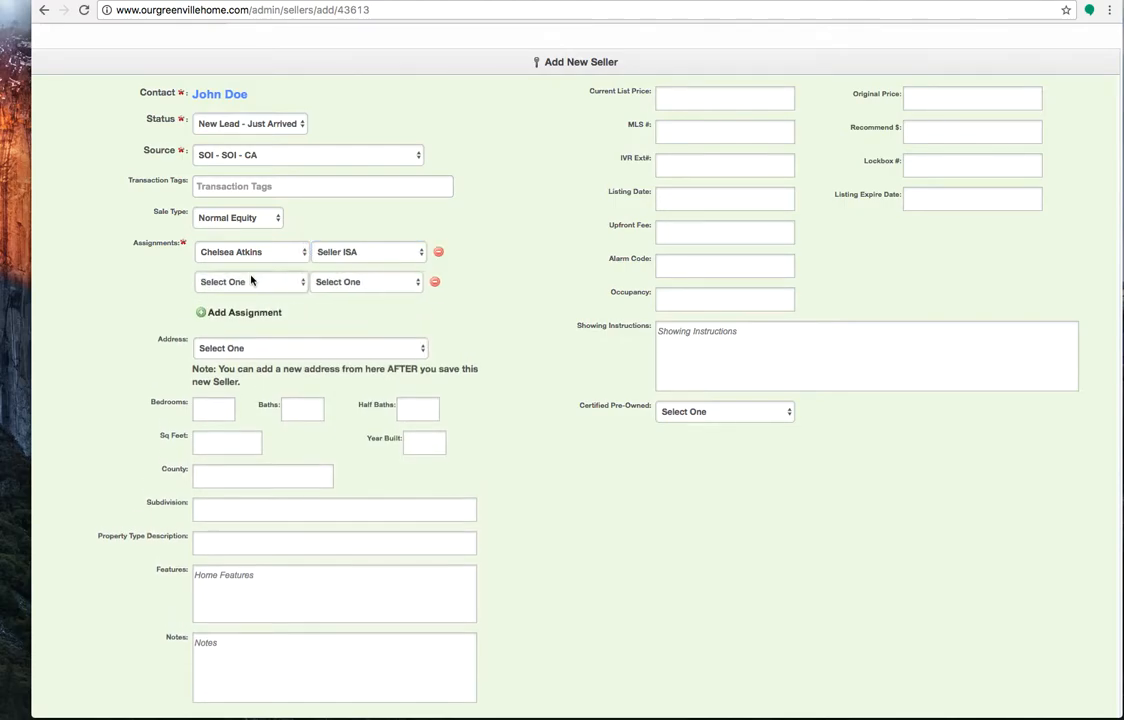
{"action": "left_click", "coordinate": [251, 282]}
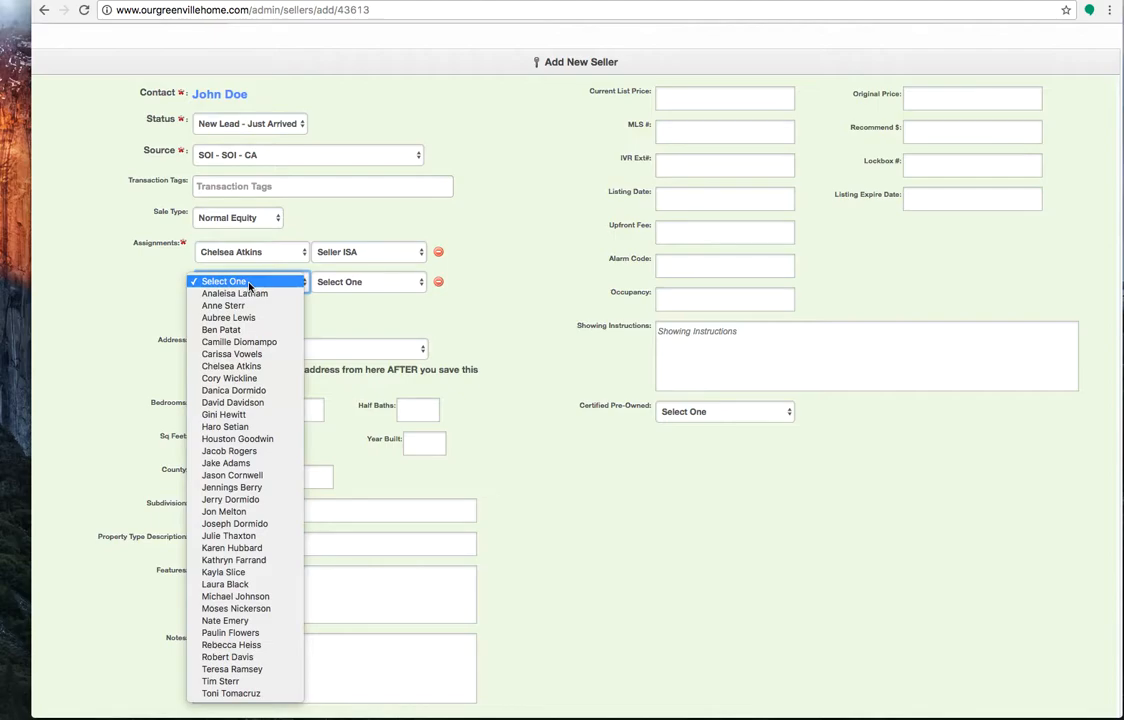
{"action": "left_click", "coordinate": [268, 440]}
{"action": "left_click", "coordinate": [362, 284]}
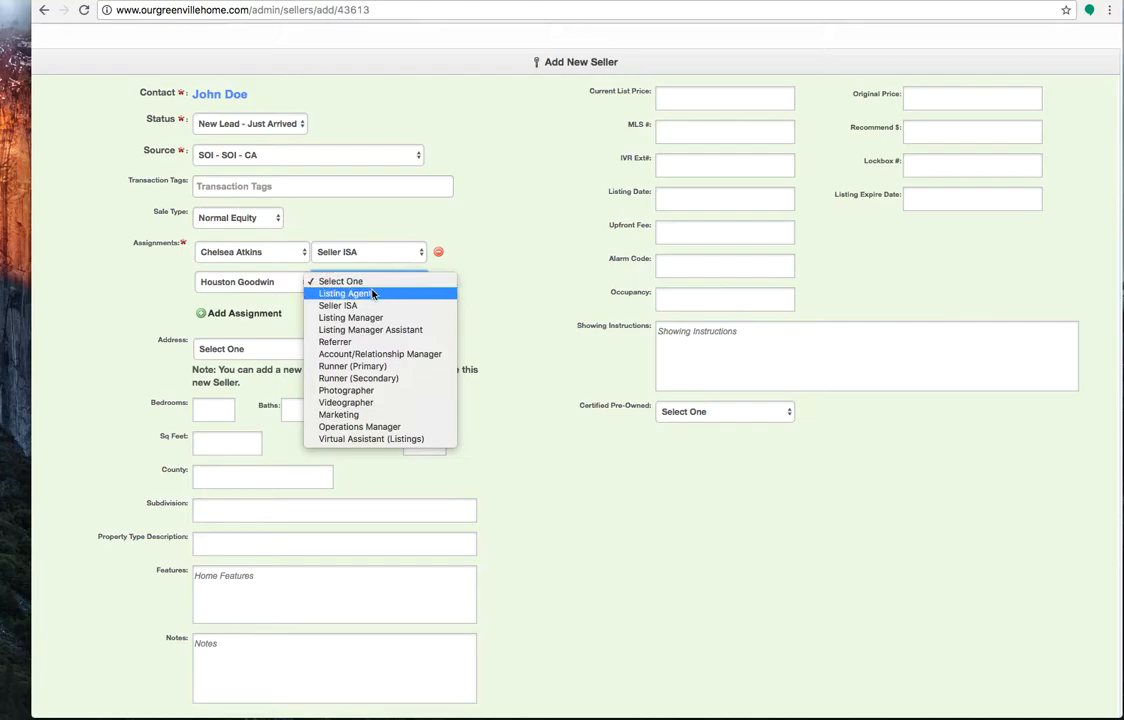
{"action": "left_click", "coordinate": [370, 293]}
Check which saved addresses can be chosen for the new seller
{"action": "left_click", "coordinate": [406, 349]}
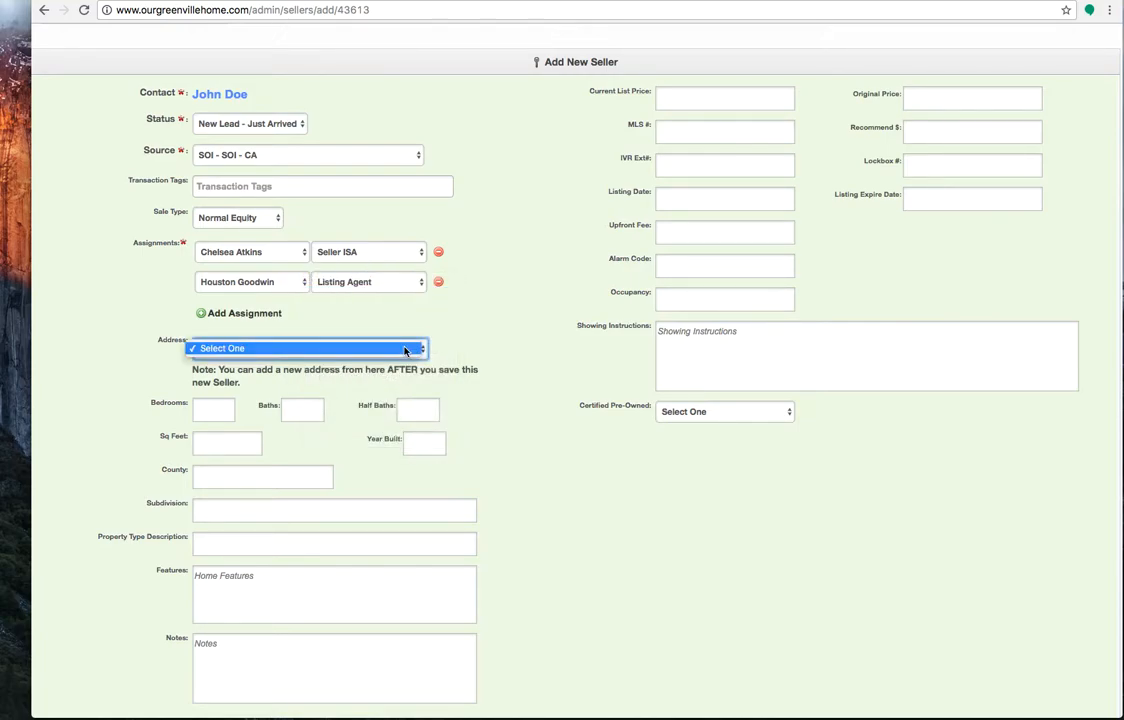
{"action": "left_click", "coordinate": [405, 349]}
{"action": "left_click", "coordinate": [405, 349]}
{"action": "left_click", "coordinate": [405, 349]}
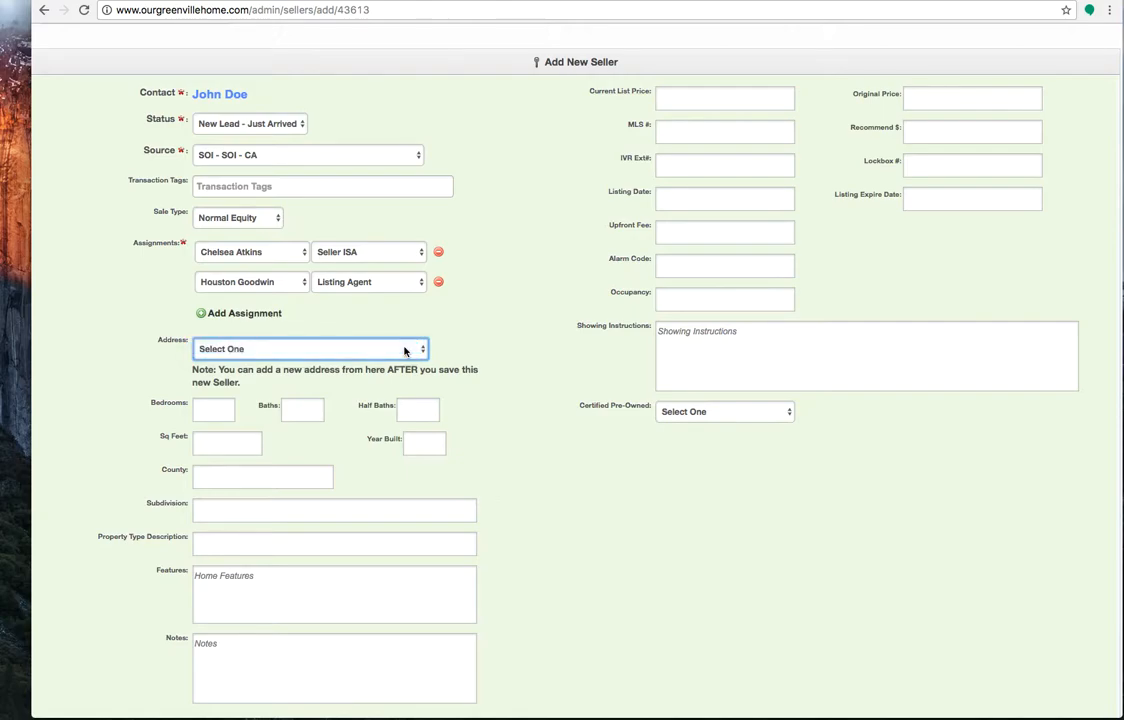
{"action": "scroll", "coordinate": [405, 349], "scroll_direction": "up", "scroll_amount": 2}
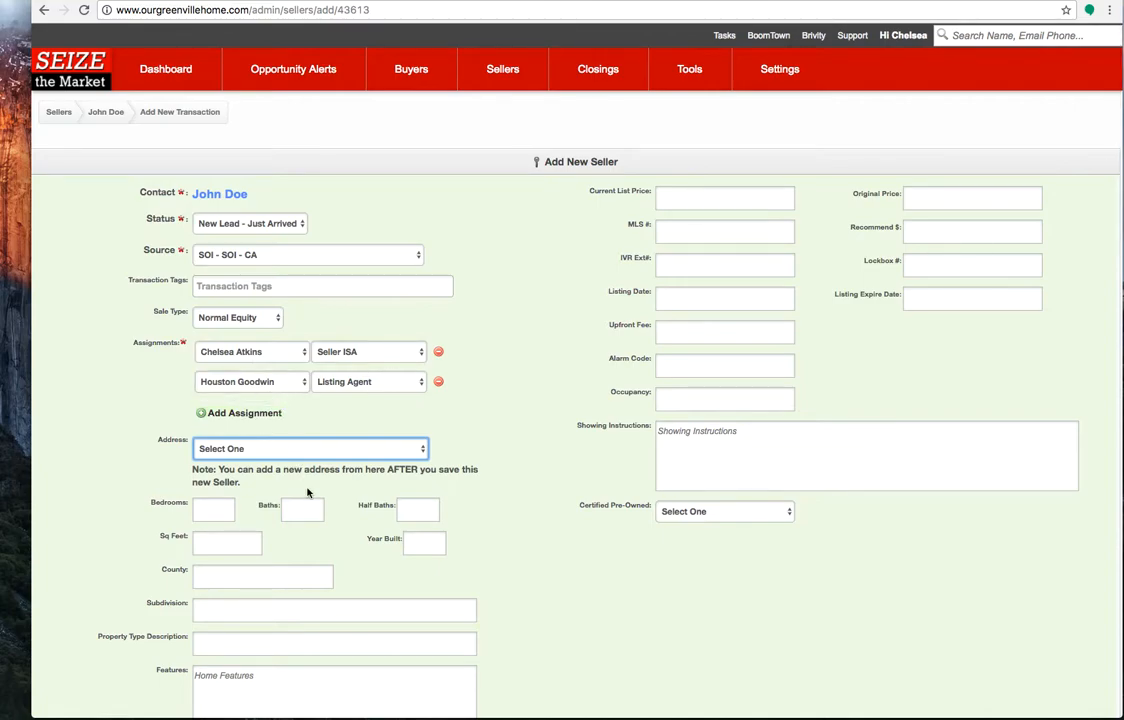
Return to the contact's record, open it for editing and add a blank address entry
{"action": "left_click", "coordinate": [106, 118]}
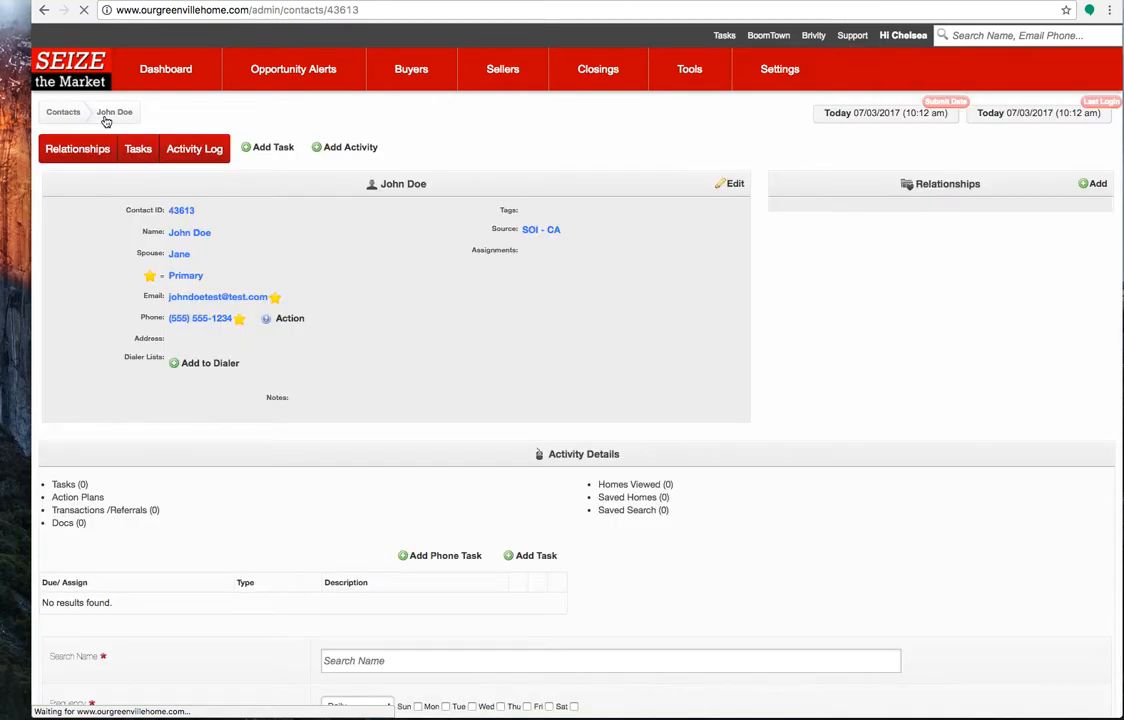
{"action": "left_click", "coordinate": [729, 184]}
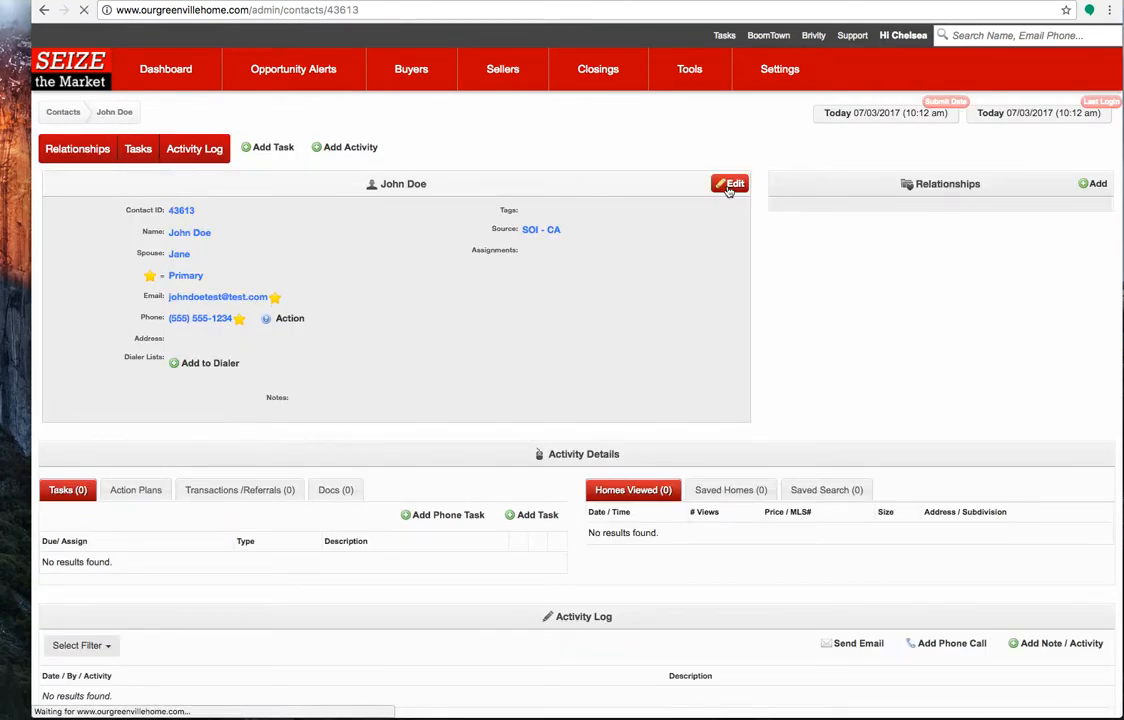
{"action": "scroll", "coordinate": [585, 482], "scroll_direction": "down", "scroll_amount": 1}
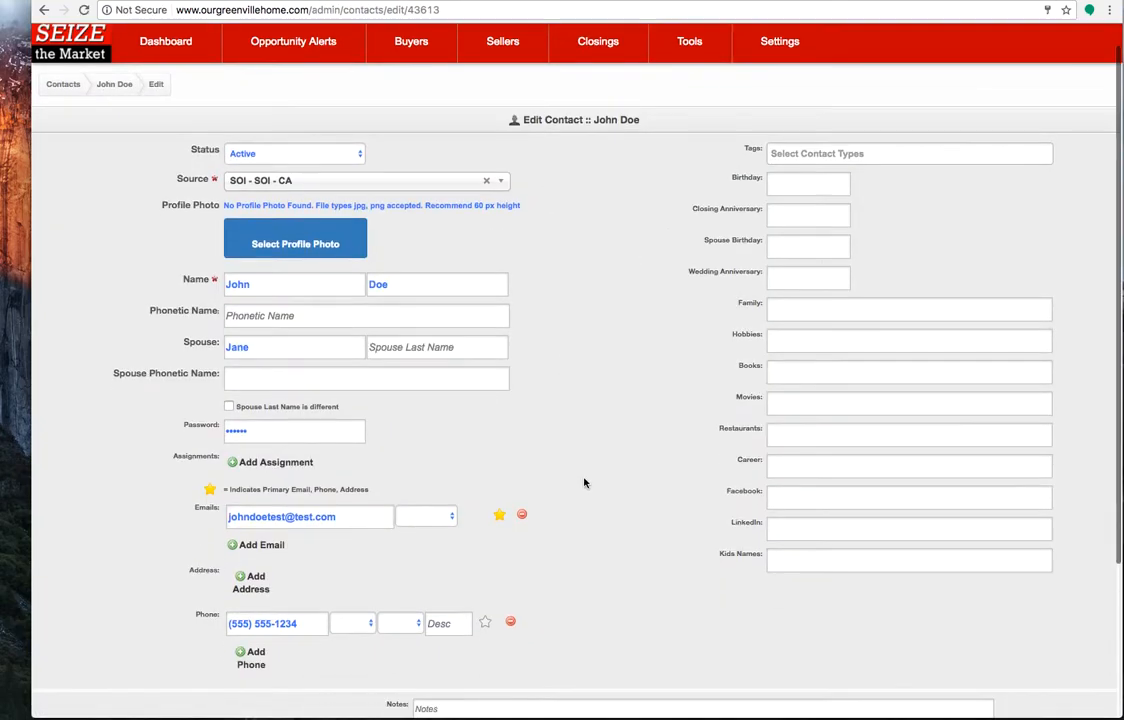
{"action": "left_click", "coordinate": [252, 572]}
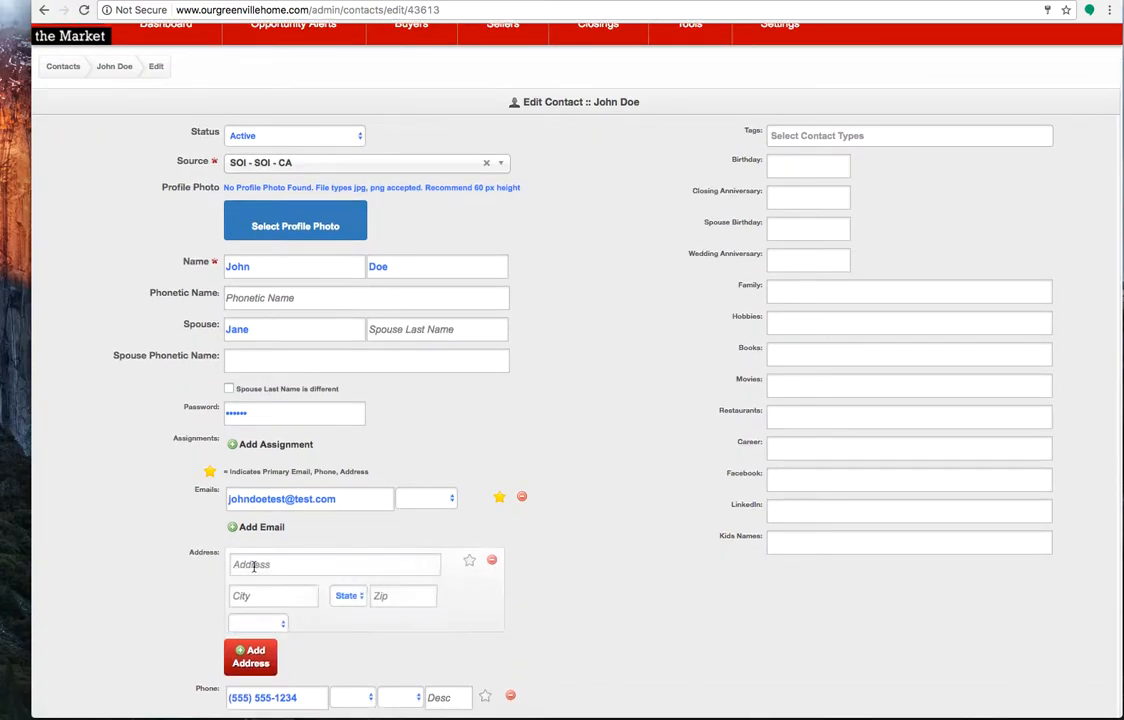
Enter the contact's street address, city, state and zip code in the new address entry
{"action": "type", "text": "123 Main St"}
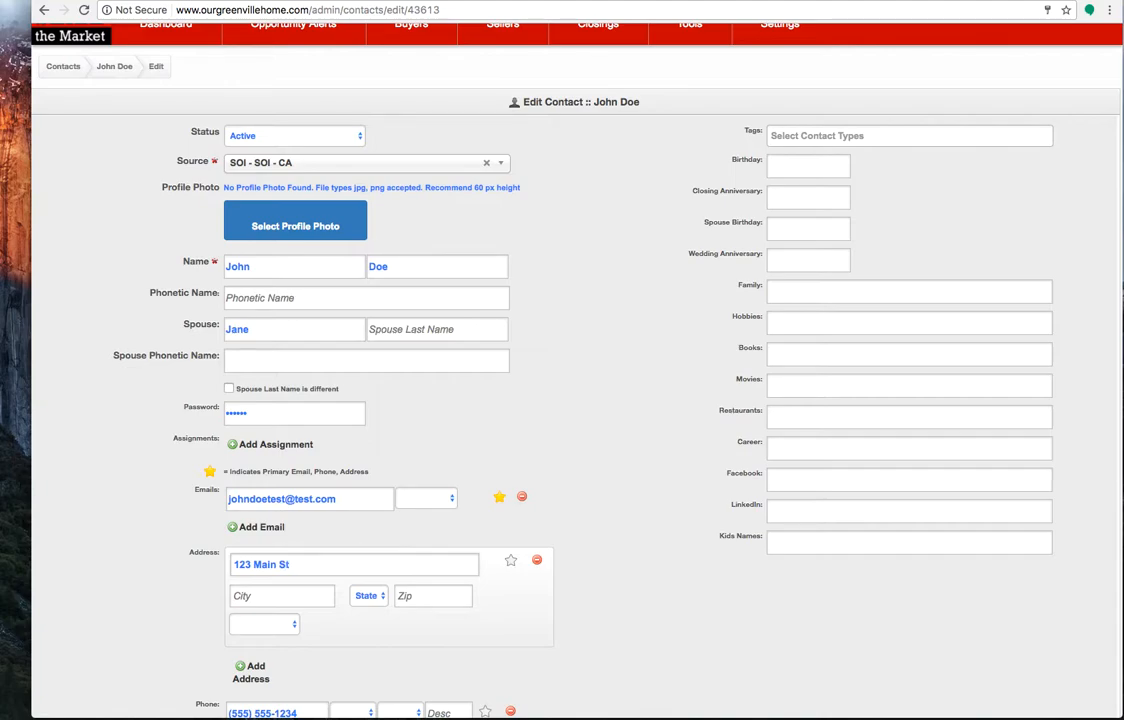
{"action": "left_click", "coordinate": [243, 595]}
{"action": "type", "text": "Greenville"}
{"action": "key", "text": "Tab"}
{"action": "key", "text": "s"}
{"action": "key", "text": "Tab"}
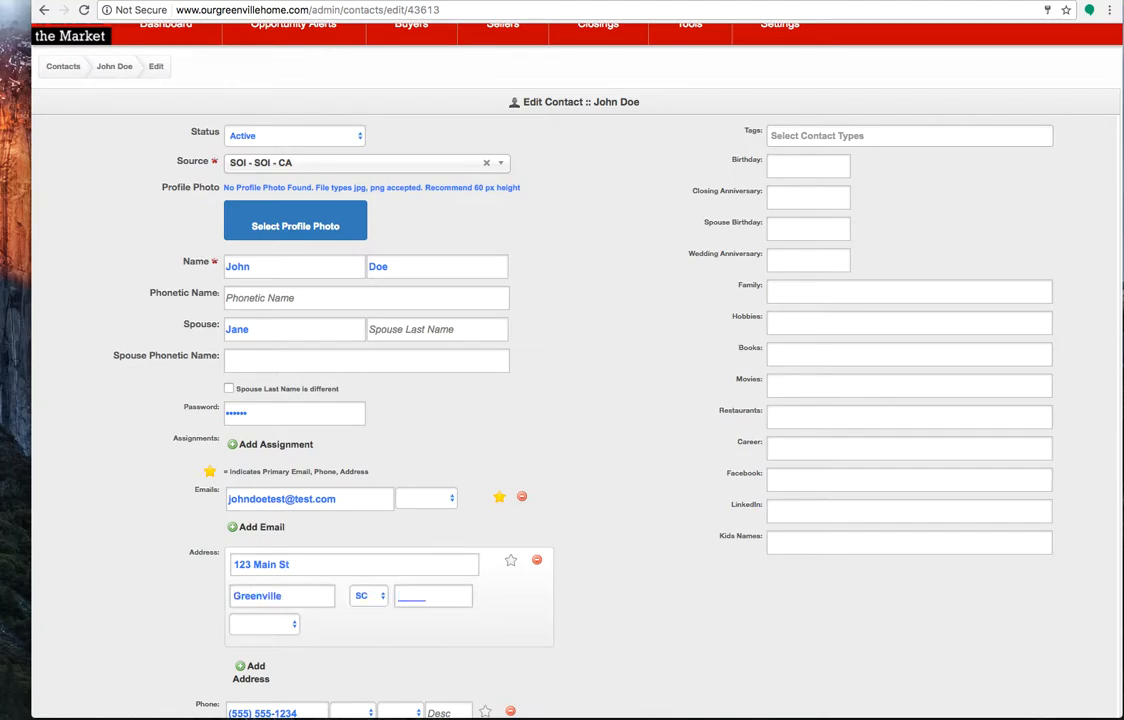
{"action": "type", "text": "29601"}
Set the address type to Primary Home and save the contact
{"action": "left_click", "coordinate": [256, 623]}
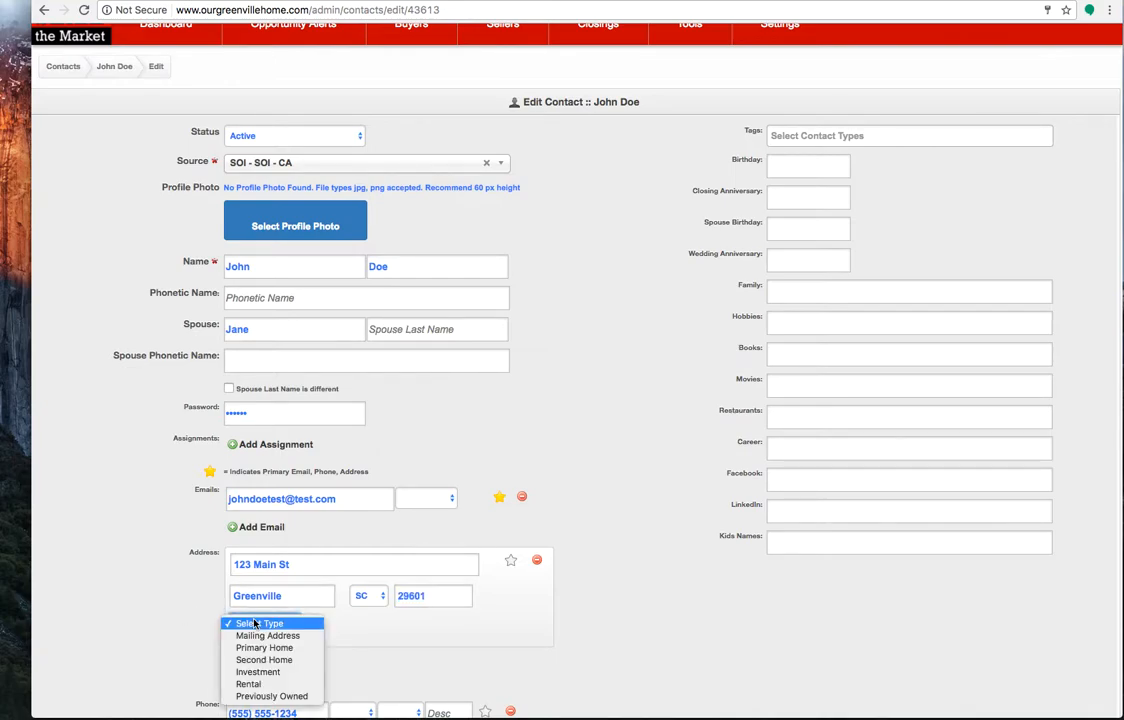
{"action": "left_click", "coordinate": [294, 652]}
{"action": "scroll", "coordinate": [647, 650], "scroll_direction": "down", "scroll_amount": 5}
{"action": "left_click", "coordinate": [597, 677]}
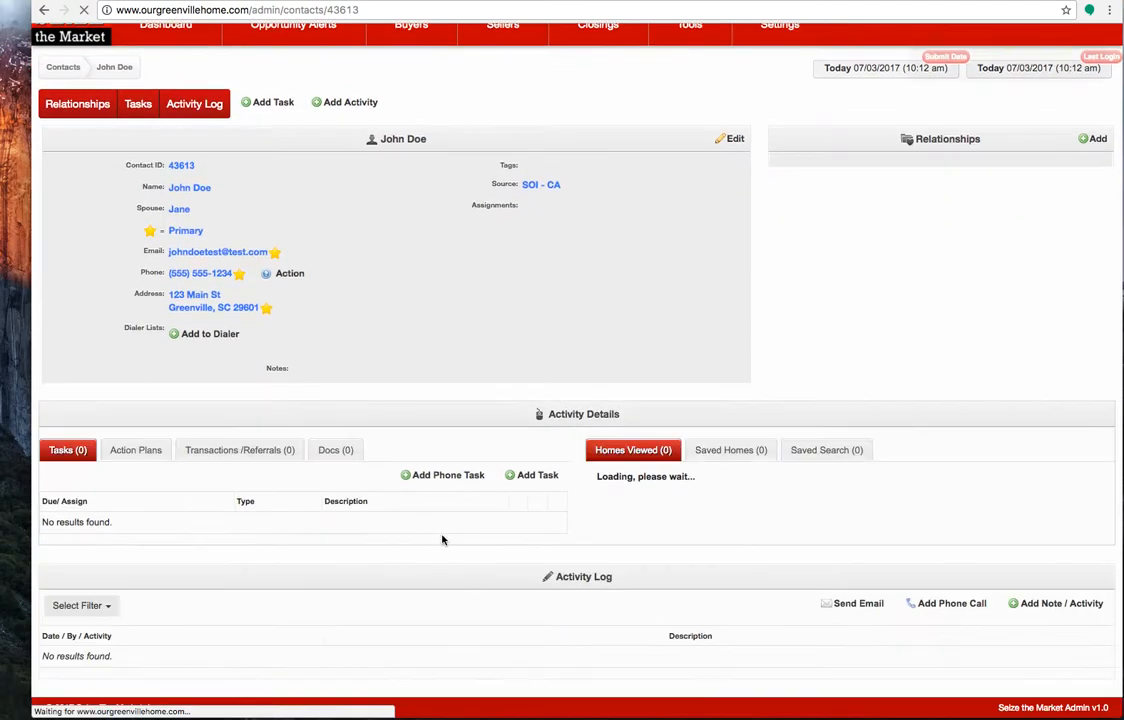
Start a new seller transaction for the updated contact and set its status to New Lead - Just Arrived
{"action": "left_click", "coordinate": [221, 451]}
{"action": "left_click", "coordinate": [531, 478]}
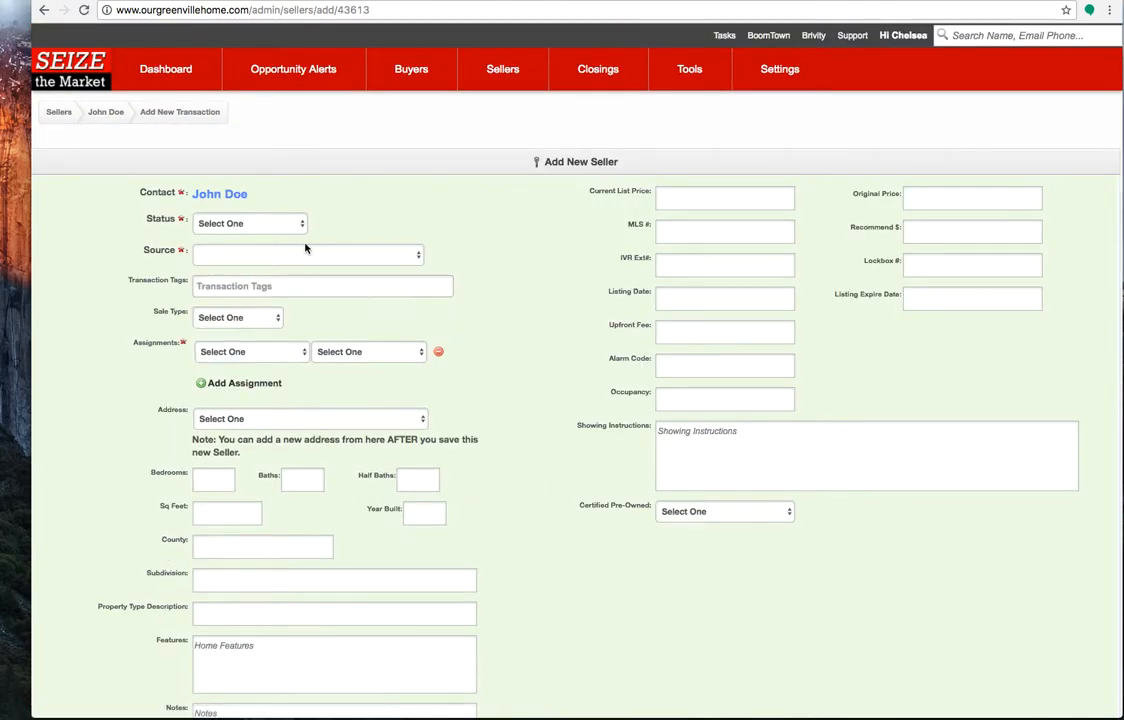
{"action": "left_click", "coordinate": [235, 222]}
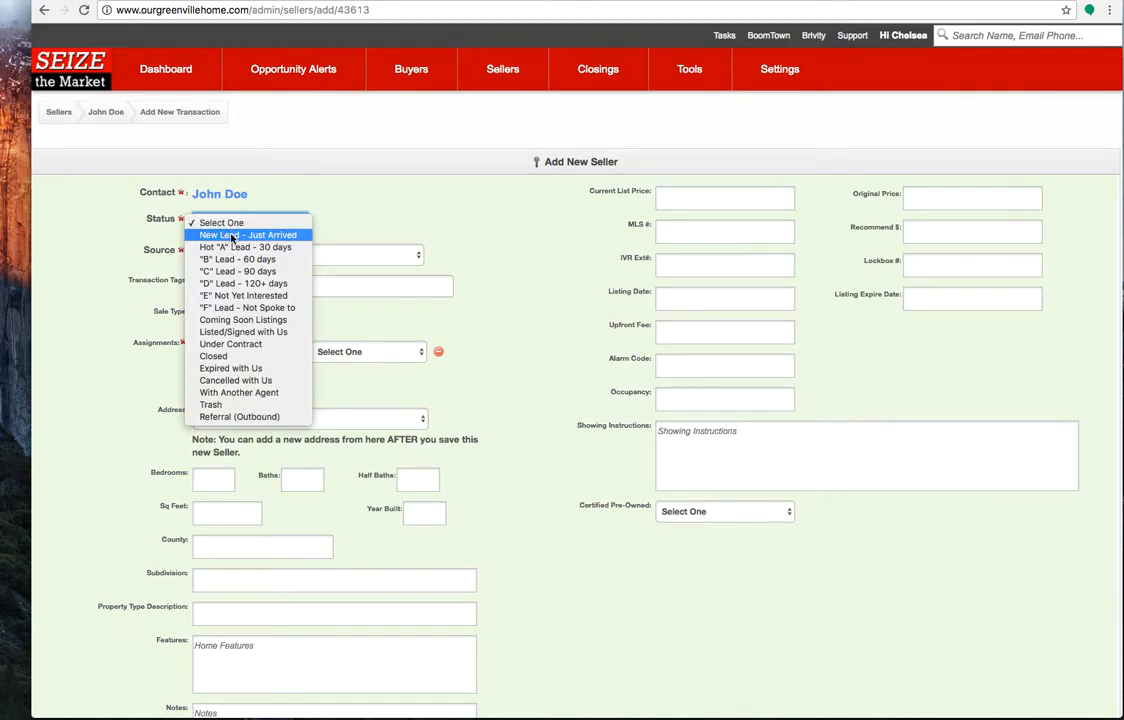
{"action": "left_click", "coordinate": [232, 235]}
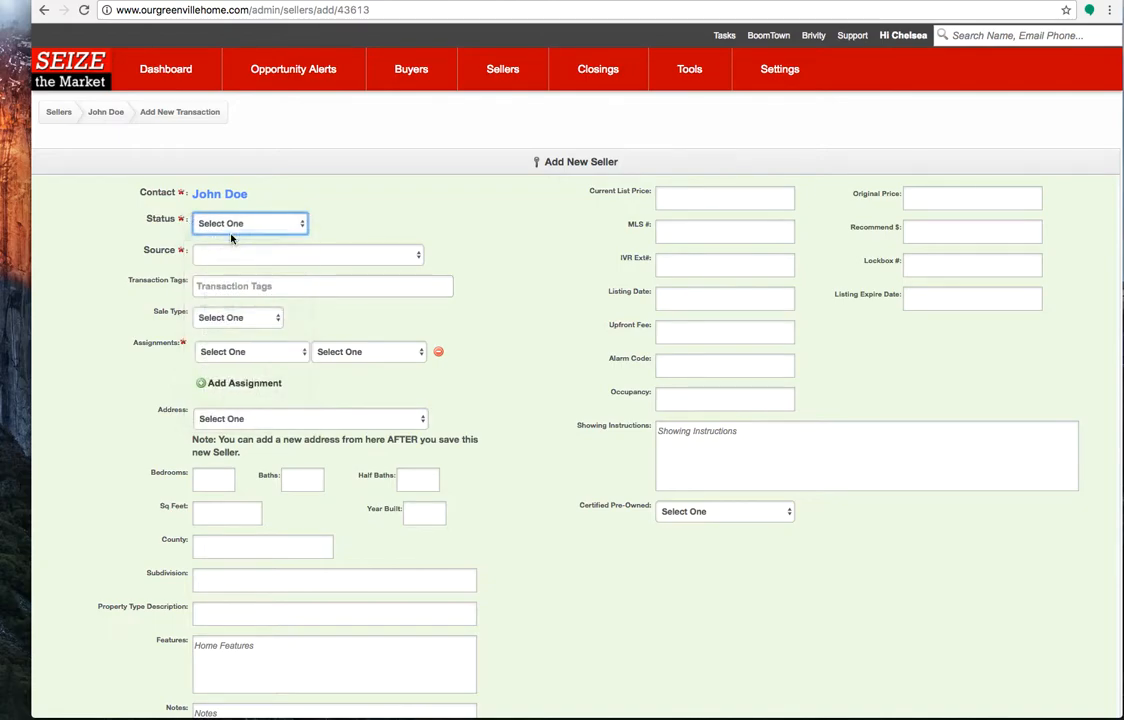
Set the seller transaction's source to SOI - SOI - CA and its sale type to Normal Equity
{"action": "left_click", "coordinate": [255, 254]}
{"action": "scroll", "coordinate": [272, 527], "scroll_direction": "down", "scroll_amount": 20}
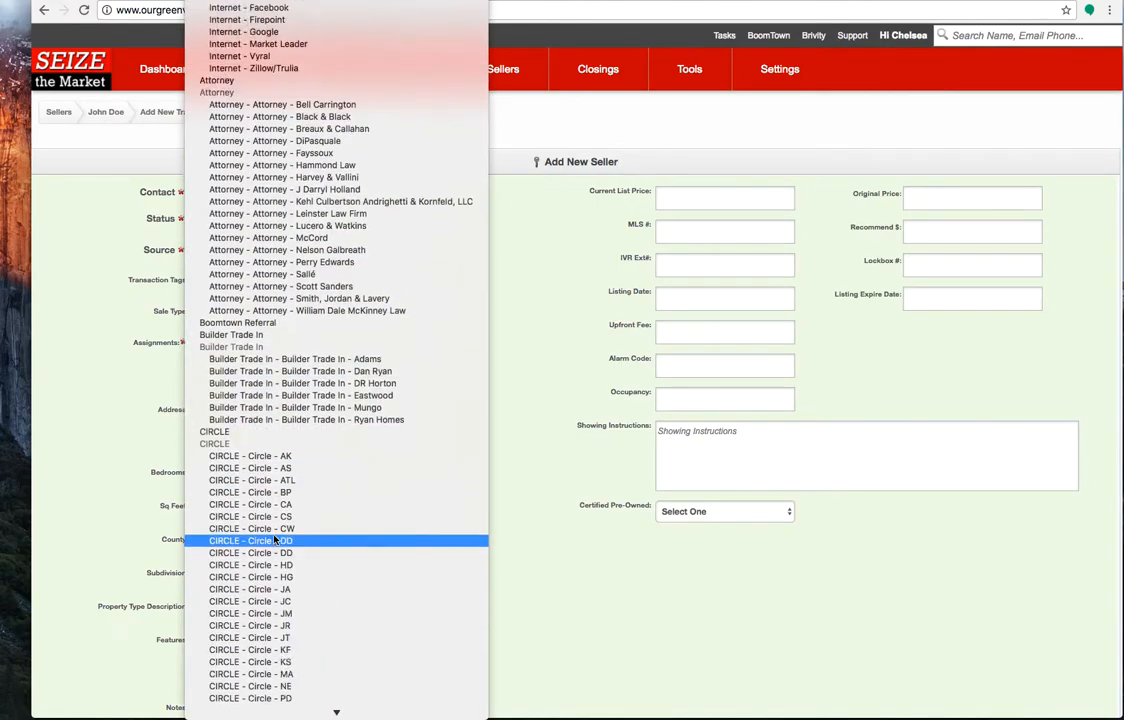
{"action": "scroll", "coordinate": [275, 540], "scroll_direction": "up", "scroll_amount": 5}
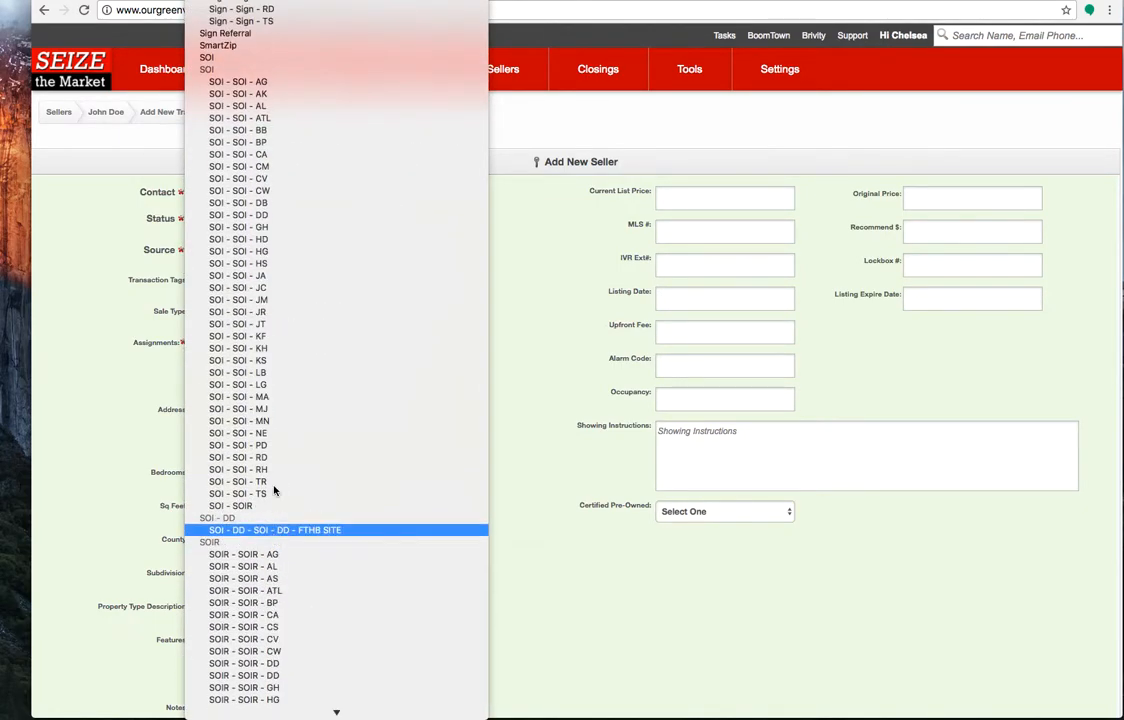
{"action": "left_click", "coordinate": [278, 158]}
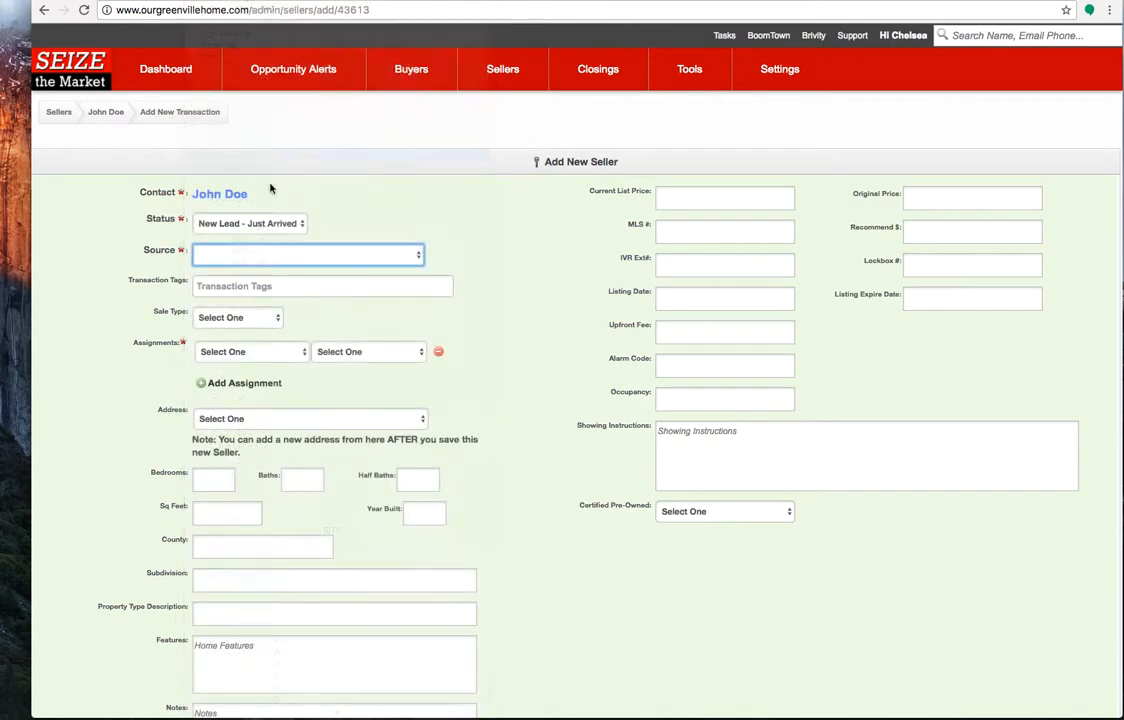
{"action": "left_click", "coordinate": [249, 285]}
{"action": "left_click", "coordinate": [541, 336]}
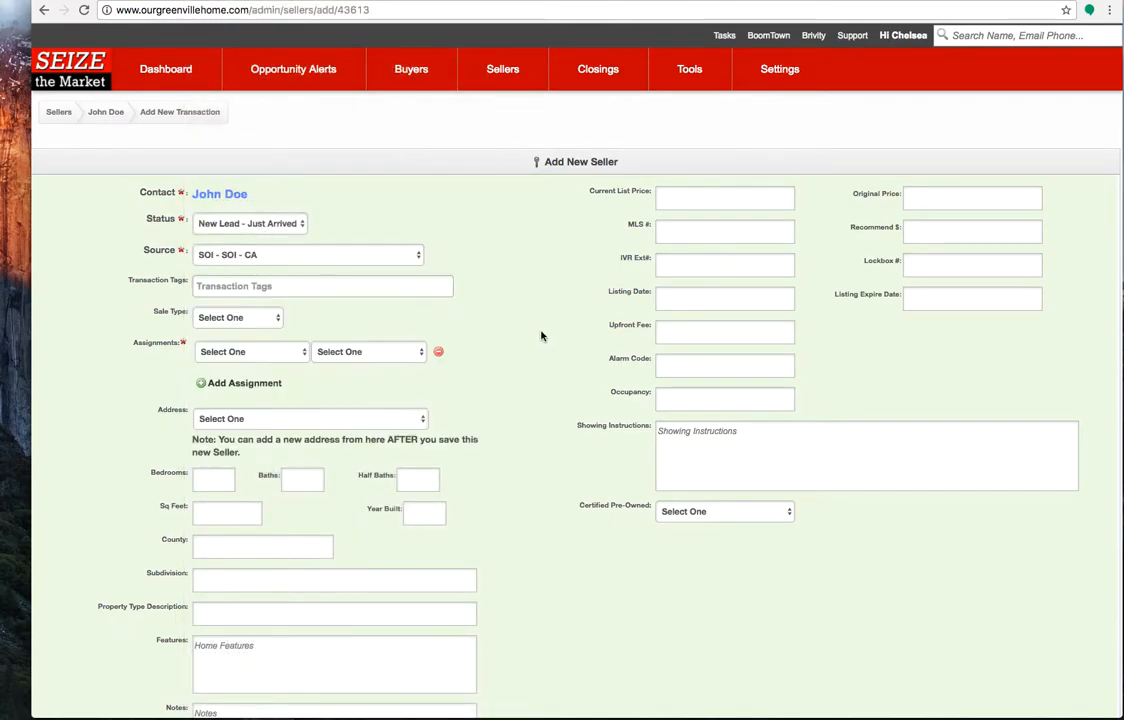
{"action": "left_click", "coordinate": [248, 319]}
{"action": "left_click", "coordinate": [243, 330]}
Assign the logged-in user to the transaction in the Seller ISA role
{"action": "left_click", "coordinate": [241, 352]}
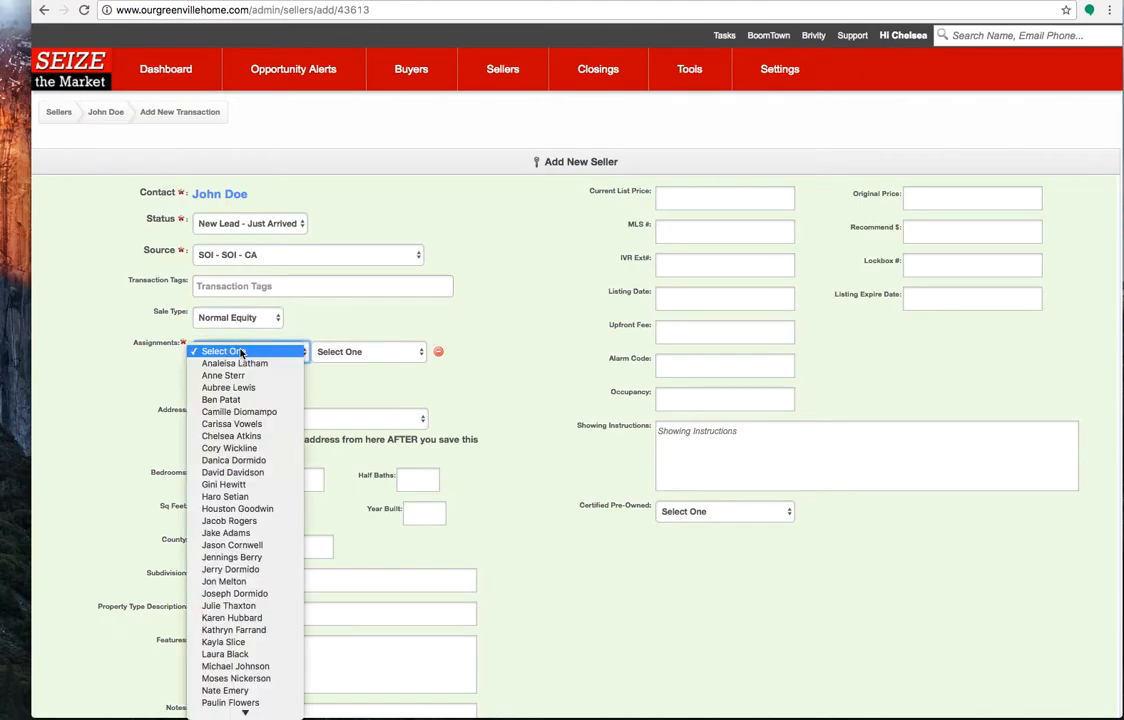
{"action": "left_click", "coordinate": [262, 433]}
{"action": "left_click", "coordinate": [369, 351]}
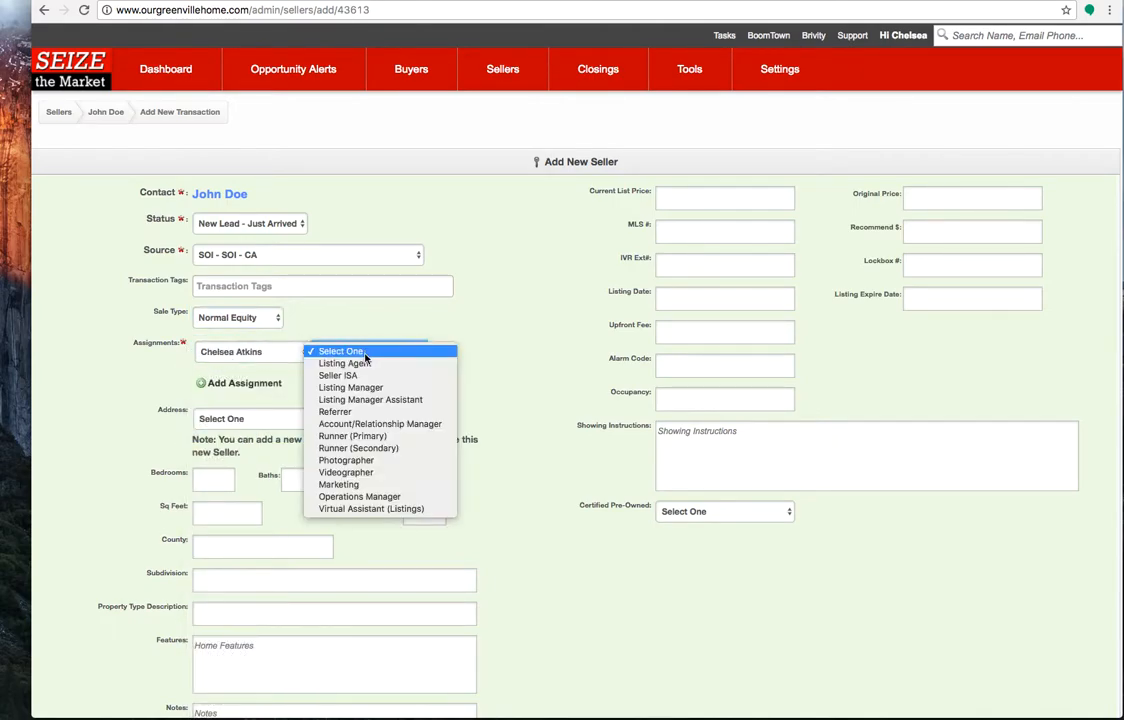
{"action": "left_click", "coordinate": [339, 384]}
Add a second assignment with another team member as Listing Agent, and select the contact's saved home address for the transaction
{"action": "left_click", "coordinate": [231, 386]}
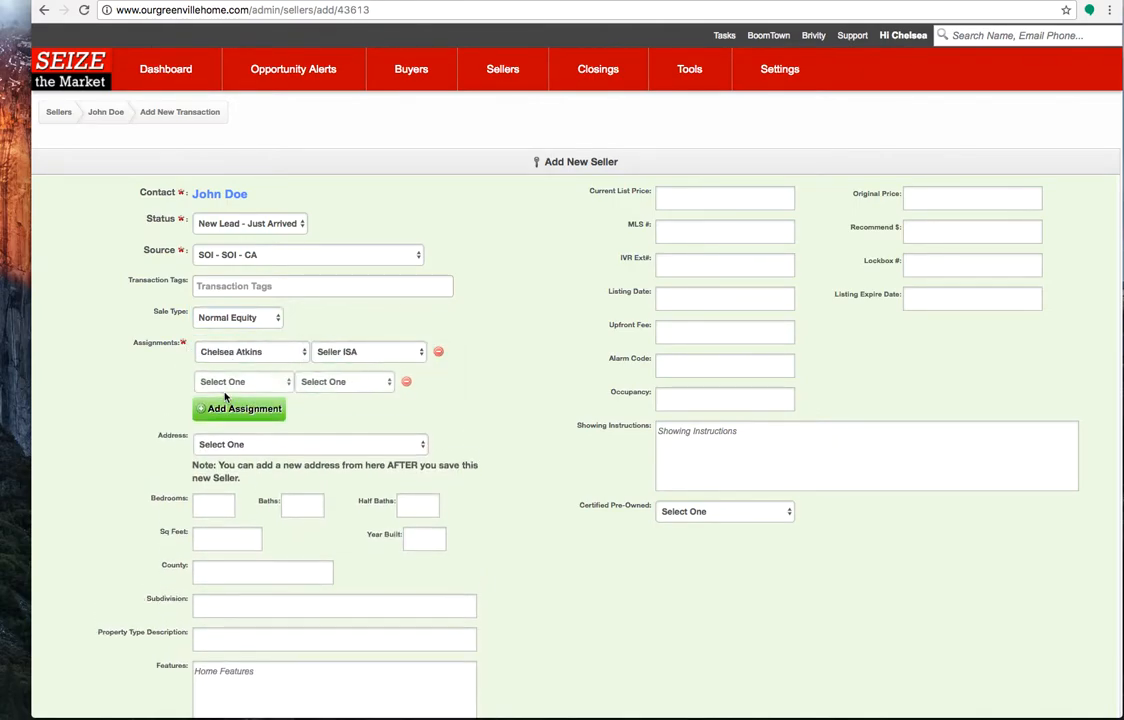
{"action": "left_click", "coordinate": [234, 382]}
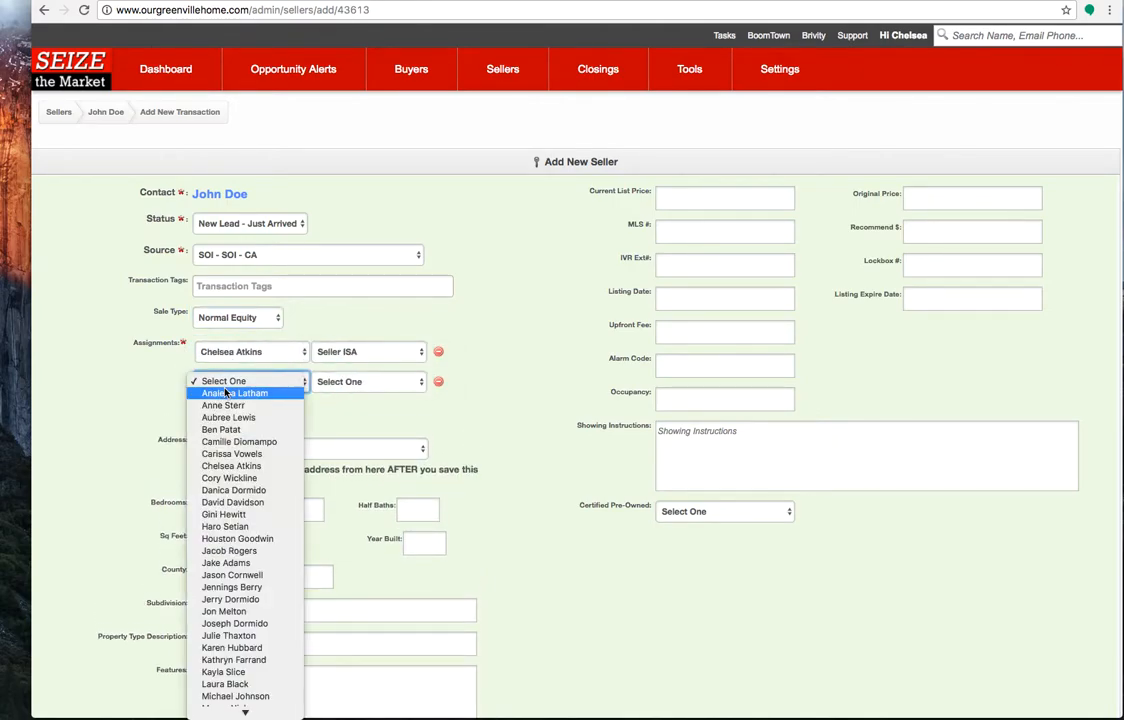
{"action": "left_click", "coordinate": [245, 538]}
{"action": "left_click", "coordinate": [350, 385]}
{"action": "left_click", "coordinate": [306, 425]}
{"action": "left_click", "coordinate": [270, 450]}
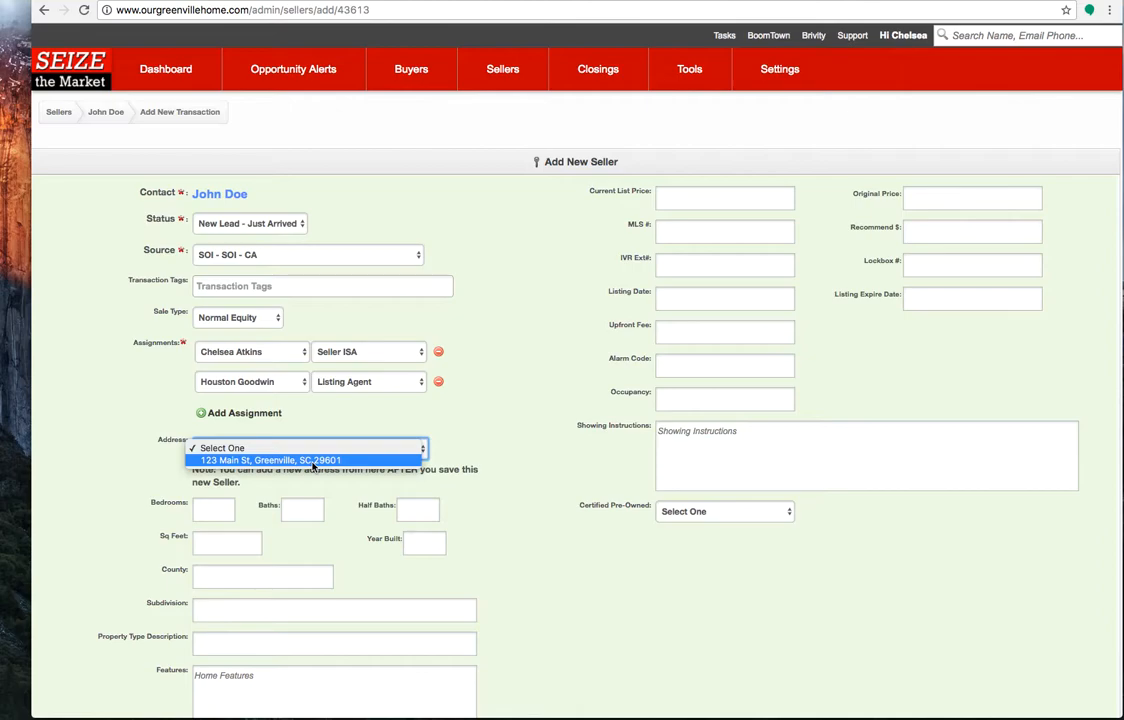
{"action": "left_click", "coordinate": [313, 461]}
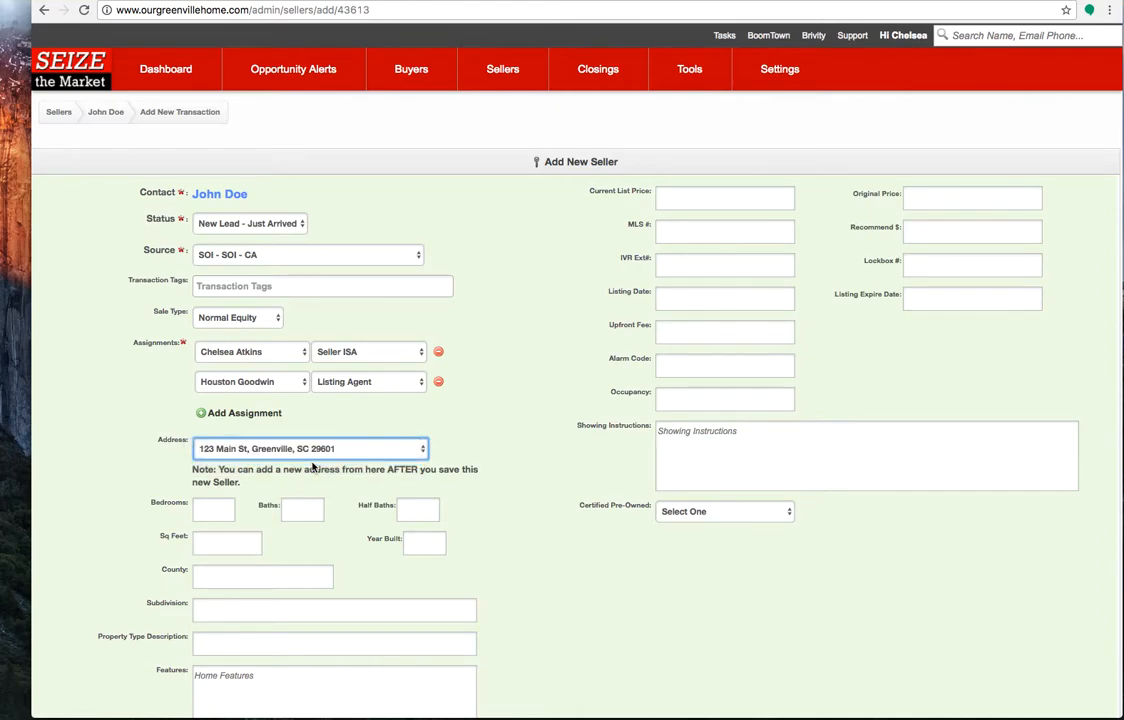
Enter 3 bedrooms, 2 baths and 0 half baths for the property, dismissing the Market Snapshot alerts
{"action": "scroll", "coordinate": [505, 507], "scroll_direction": "down", "scroll_amount": 1}
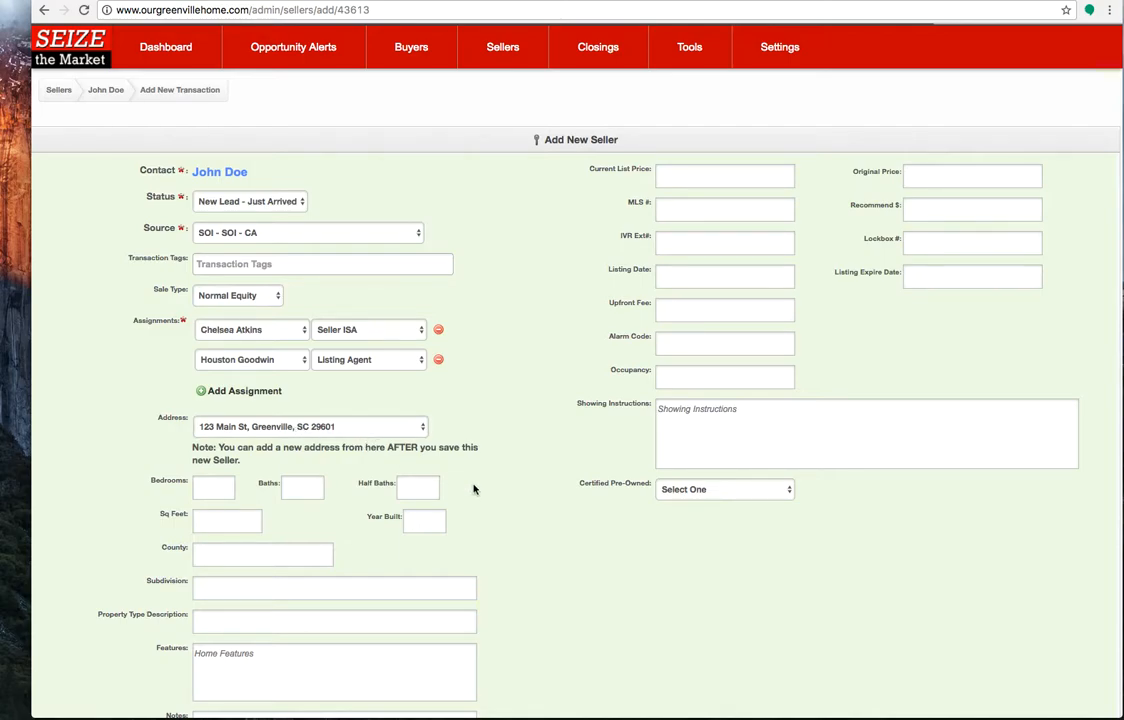
{"action": "left_click", "coordinate": [213, 483]}
{"action": "left_click", "coordinate": [316, 492]}
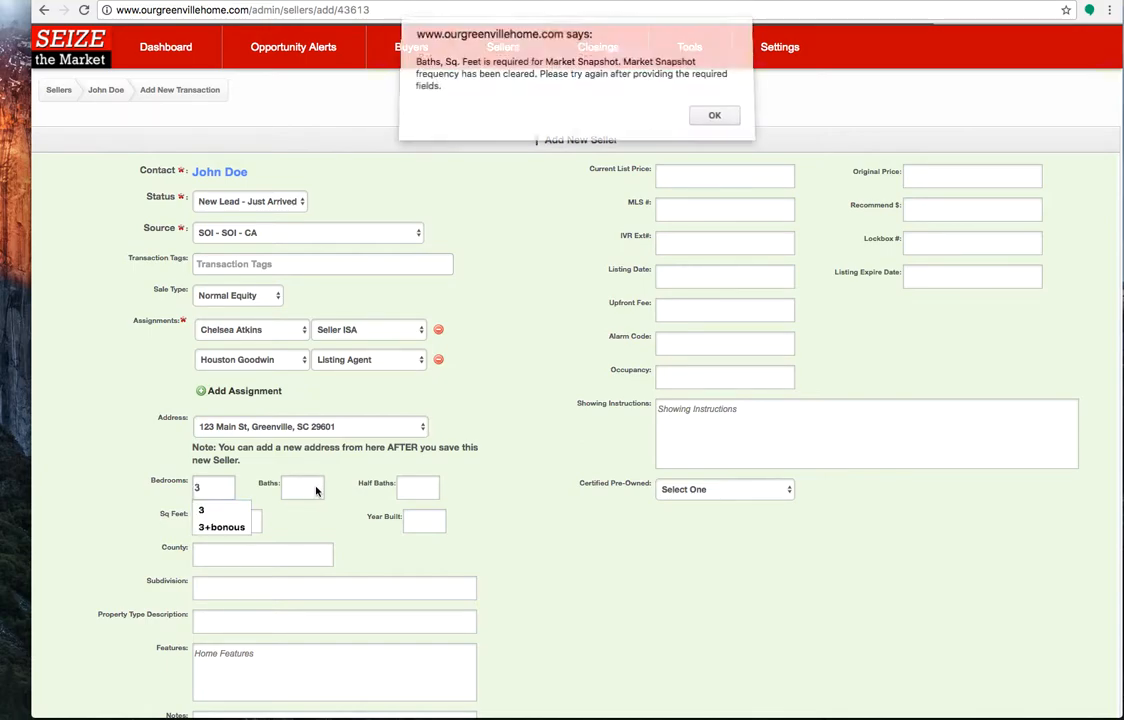
{"action": "left_click", "coordinate": [715, 118]}
{"action": "type", "text": "2"}
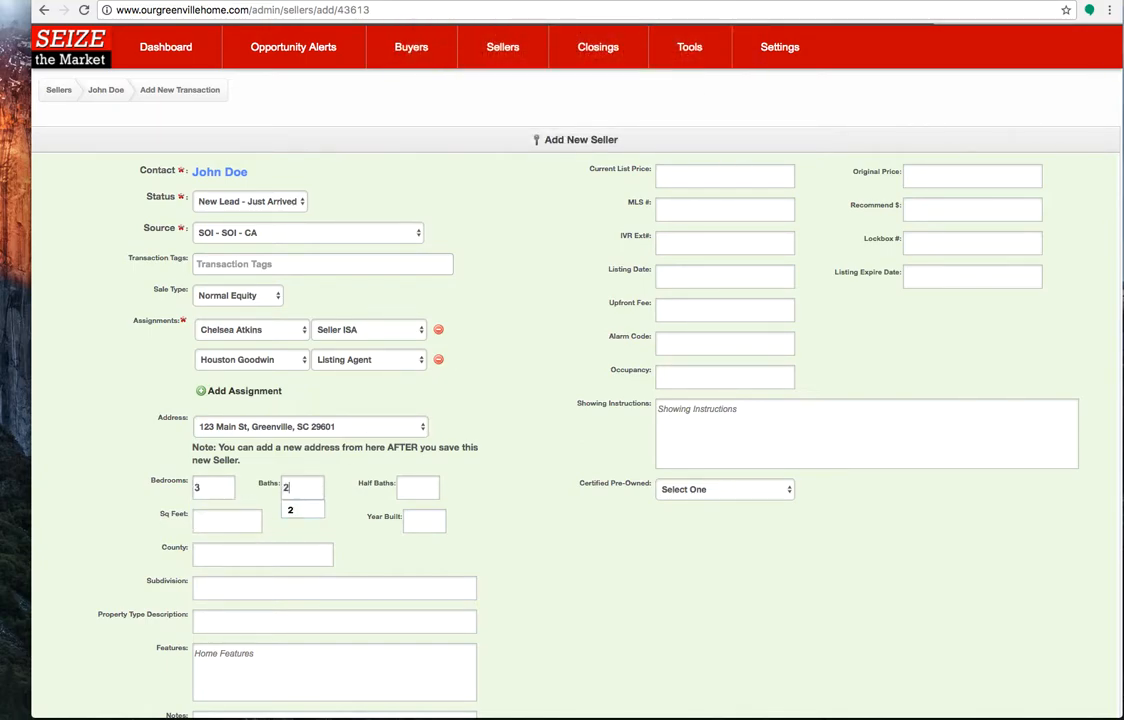
{"action": "left_click", "coordinate": [318, 508]}
{"action": "left_click", "coordinate": [414, 492]}
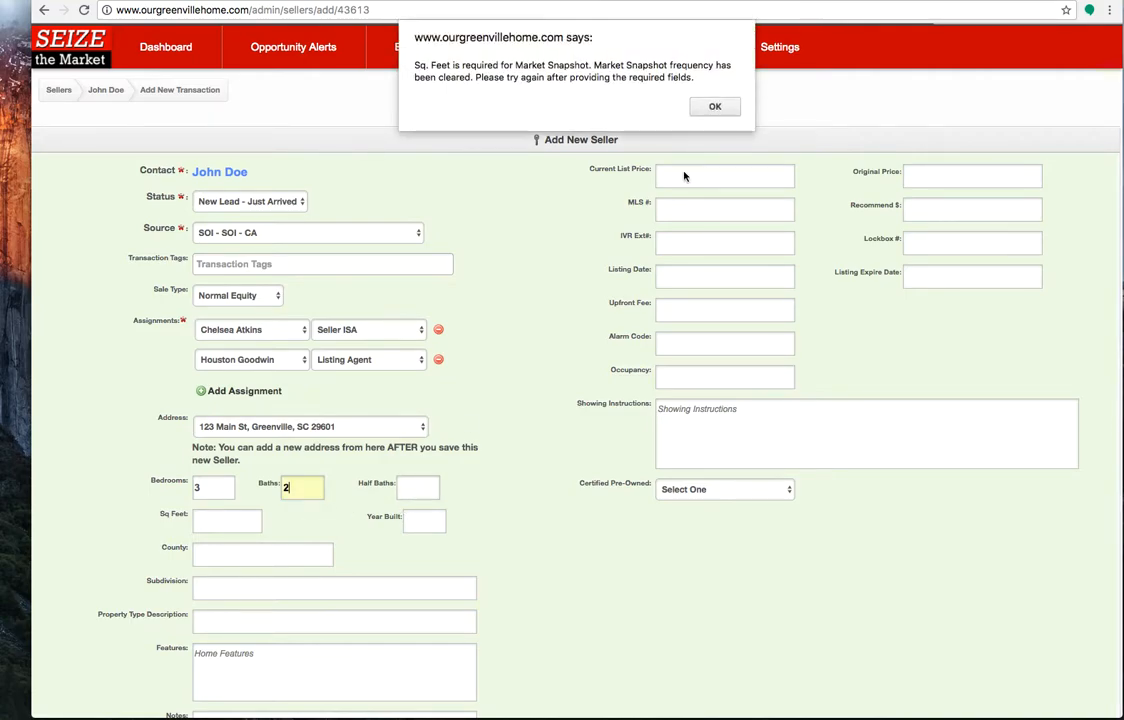
{"action": "left_click", "coordinate": [714, 106]}
{"action": "type", "text": "0"}
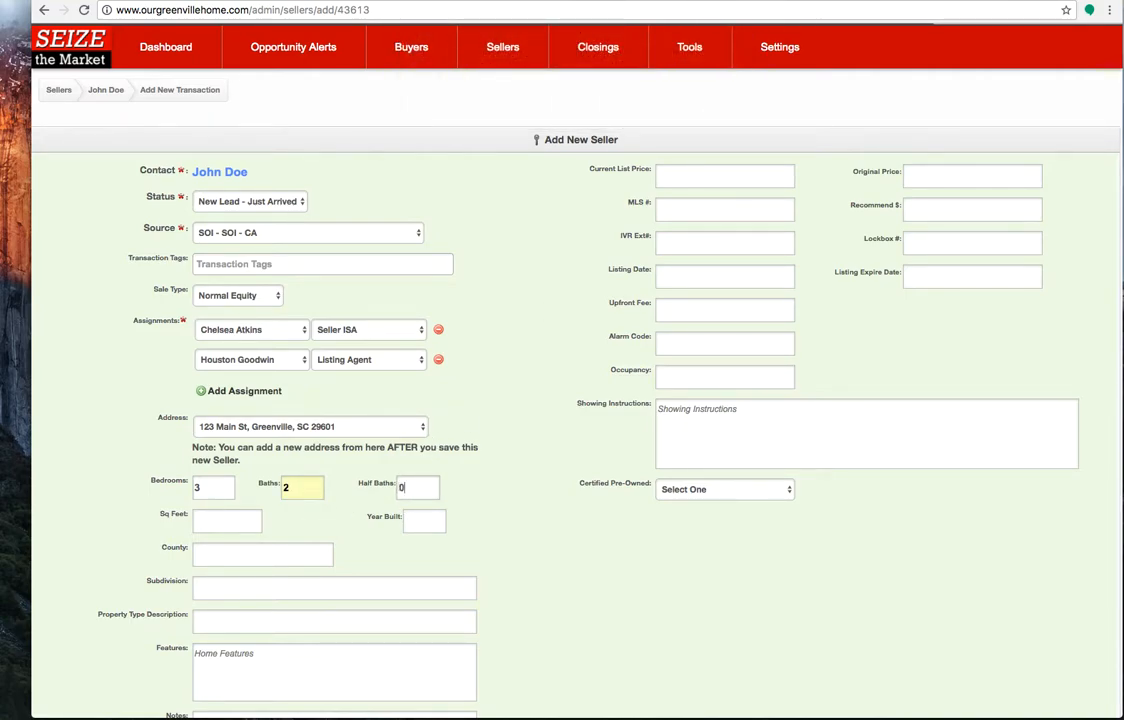
Set the square footage to 1400, year built to 1980, county to Greenville and subdivision to N/A
{"action": "left_click", "coordinate": [228, 520]}
{"action": "type", "text": "1400"}
{"action": "left_click", "coordinate": [458, 534]}
{"action": "left_click", "coordinate": [439, 525]}
{"action": "type", "text": "1980"}
{"action": "left_click", "coordinate": [270, 554]}
{"action": "type", "text": "Greenville"}
{"action": "key", "text": "Tab"}
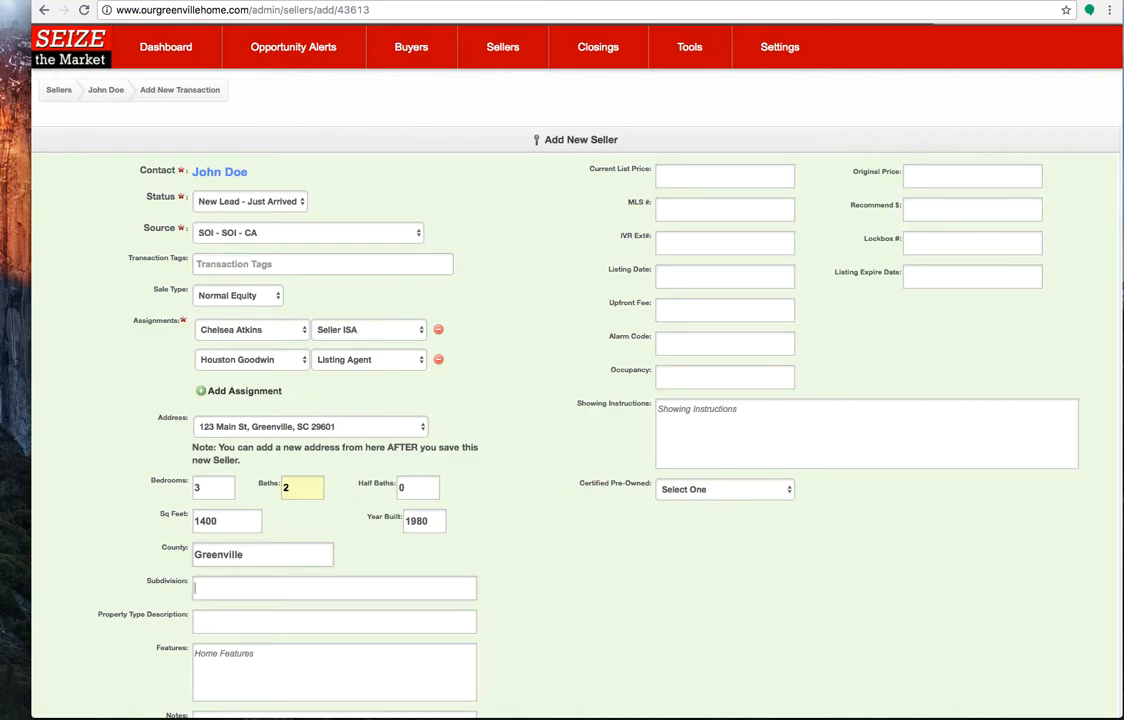
{"action": "type", "text": "N/A"}
{"action": "key", "text": "Tab"}
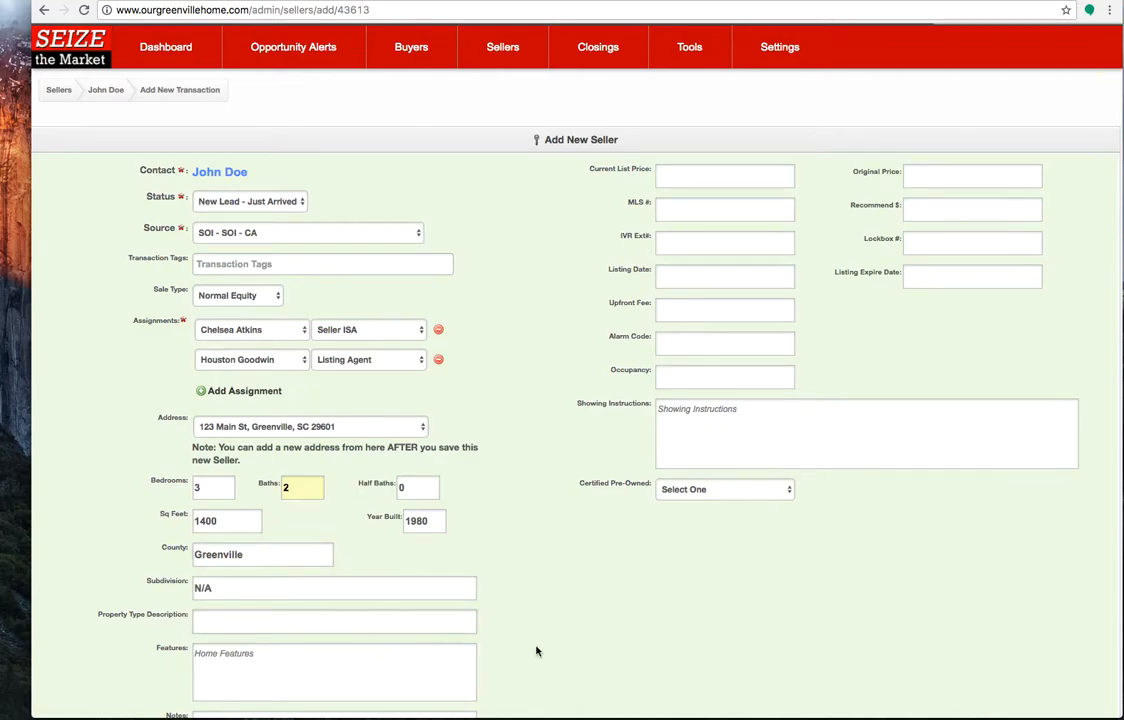
Recheck the selected property address and enter Brick Ranch as the property type description
{"action": "scroll", "coordinate": [534, 650], "scroll_direction": "down", "scroll_amount": 2}
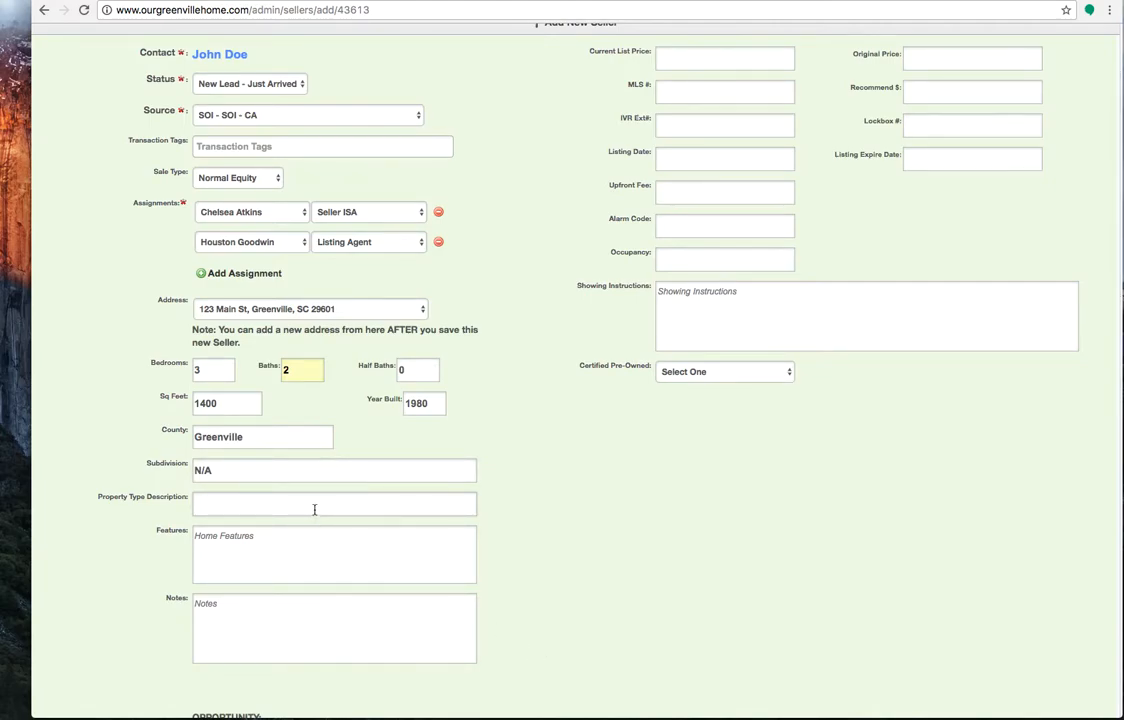
{"action": "left_click", "coordinate": [233, 312]}
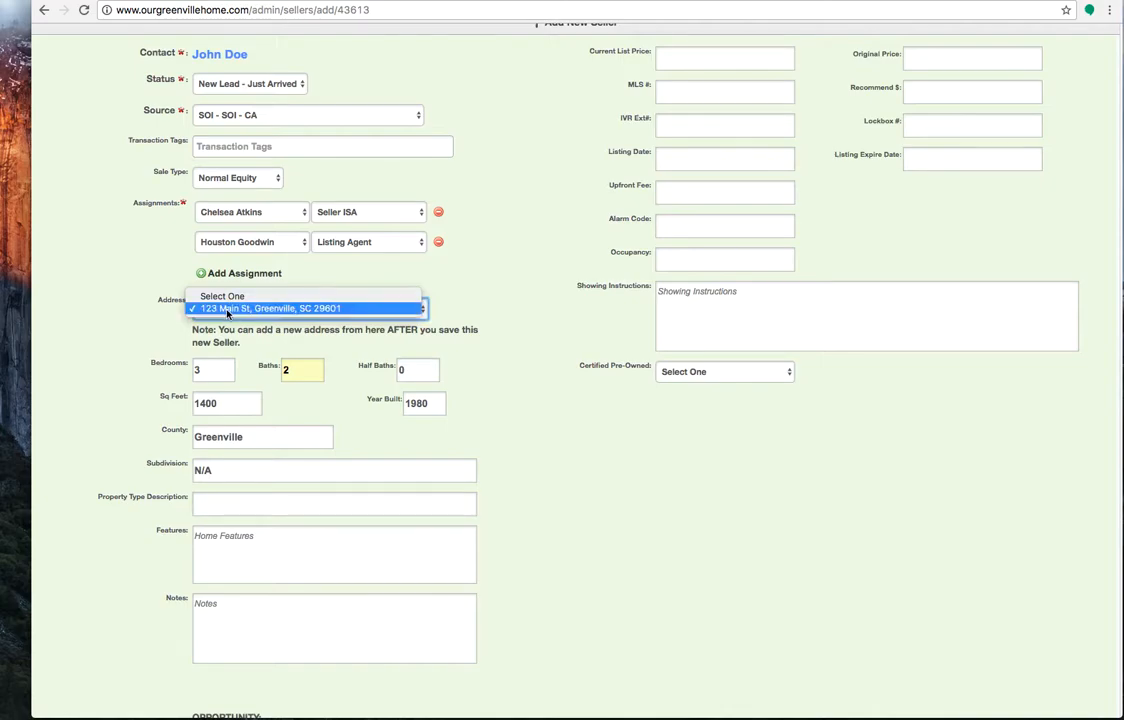
{"action": "left_click", "coordinate": [240, 310]}
{"action": "left_click", "coordinate": [220, 505]}
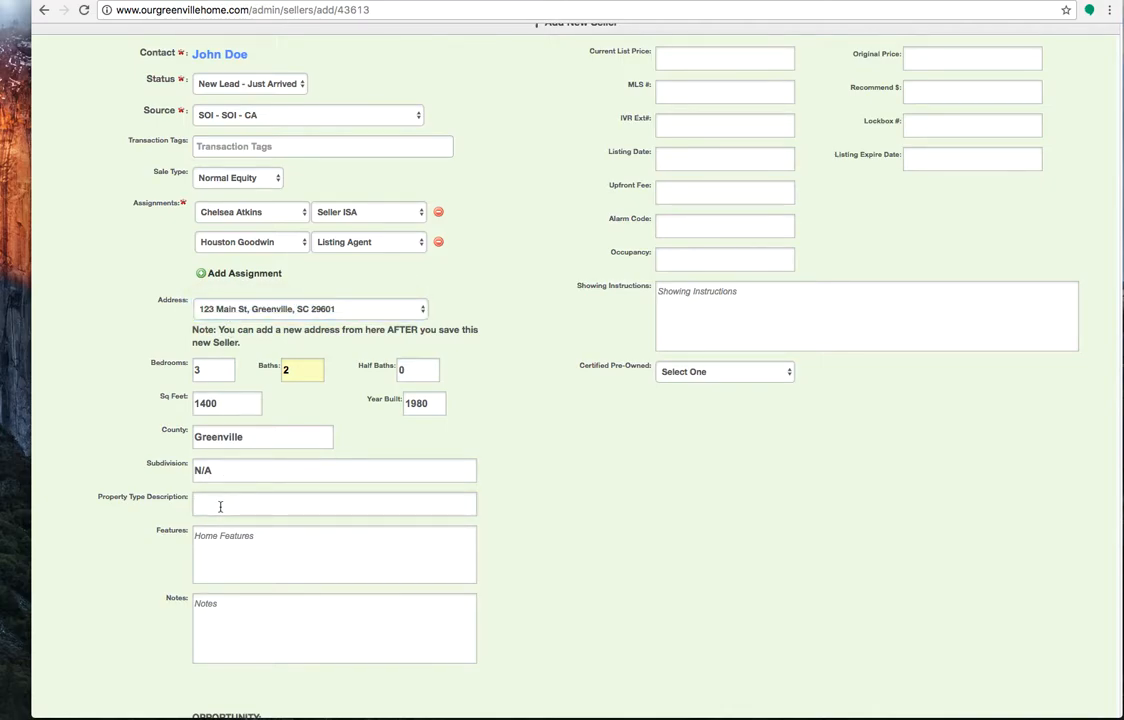
{"action": "type", "text": "Brick Ranch"}
Start the home features list with "Wood floors throughout" and "Tile in bathrooms" on separate lines
{"action": "type", "text": "E"}
{"action": "key", "text": "BackSpace"}
{"action": "type", "text": "Wood floors througout"}
{"action": "key", "text": "Return"}
{"action": "key", "text": "BackSpace"}
{"action": "key", "text": "BackSpace"}
{"action": "key", "text": "BackSpace"}
{"action": "type", "text": "ghout"}
{"action": "key", "text": "Return"}
{"action": "type", "text": "Tile in bathrooms"}
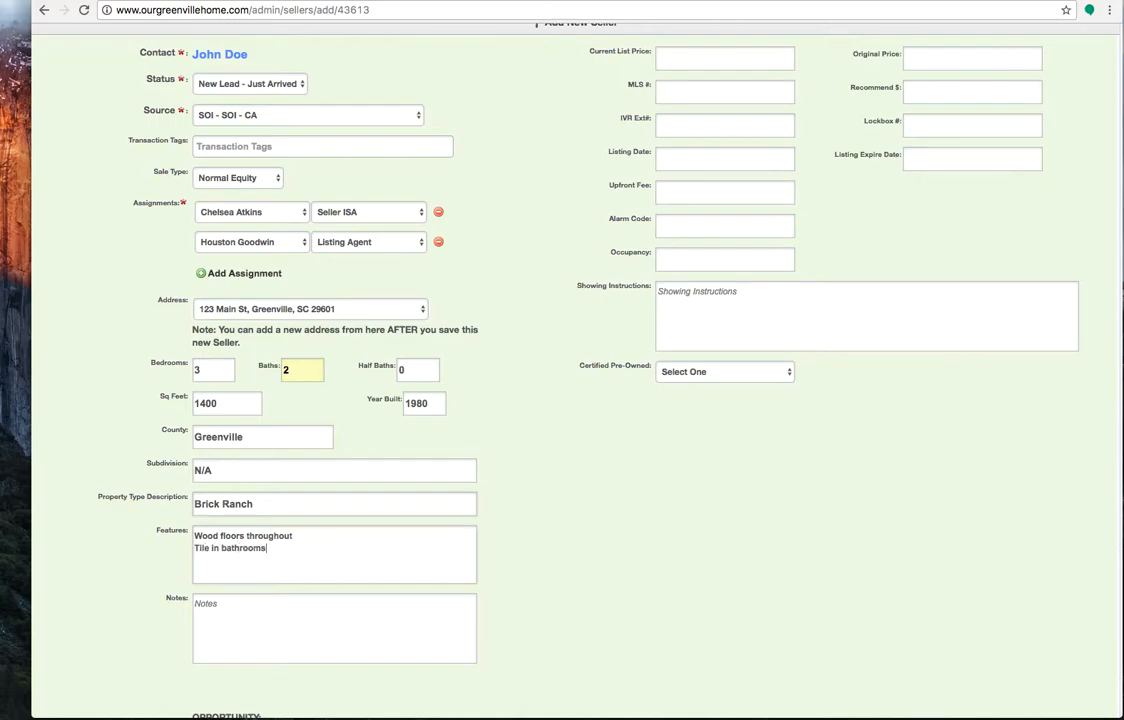
Add "granite in kitchen and bathrooms" and "fresh paint" as new lines in the home features
{"action": "key", "text": "Return"}
{"action": "type", "text": "granite"}
{"action": "key", "text": "BackSpace"}
{"action": "key", "text": "BackSpace"}
{"action": "key", "text": "BackSpace"}
{"action": "key", "text": "BackSpace"}
{"action": "key", "text": "BackSpace"}
{"action": "type", "text": "anite in kitchen and bathrooms"}
{"action": "key", "text": "Return"}
{"action": "type", "text": "fresh paint"}
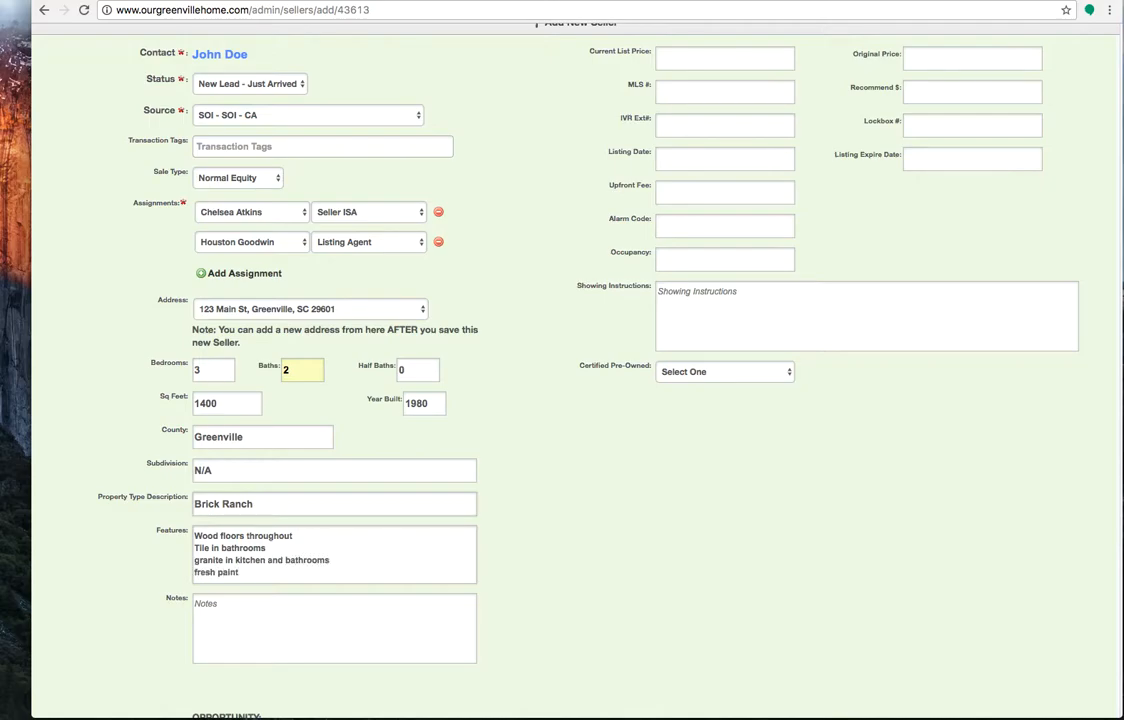
Add "screened in porch" and "crown molding" as the last lines of the home features
{"action": "key", "text": "Return"}
{"action": "type", "text": "screened in porch"}
{"action": "key", "text": "Return"}
{"action": "type", "text": "crown molding"}
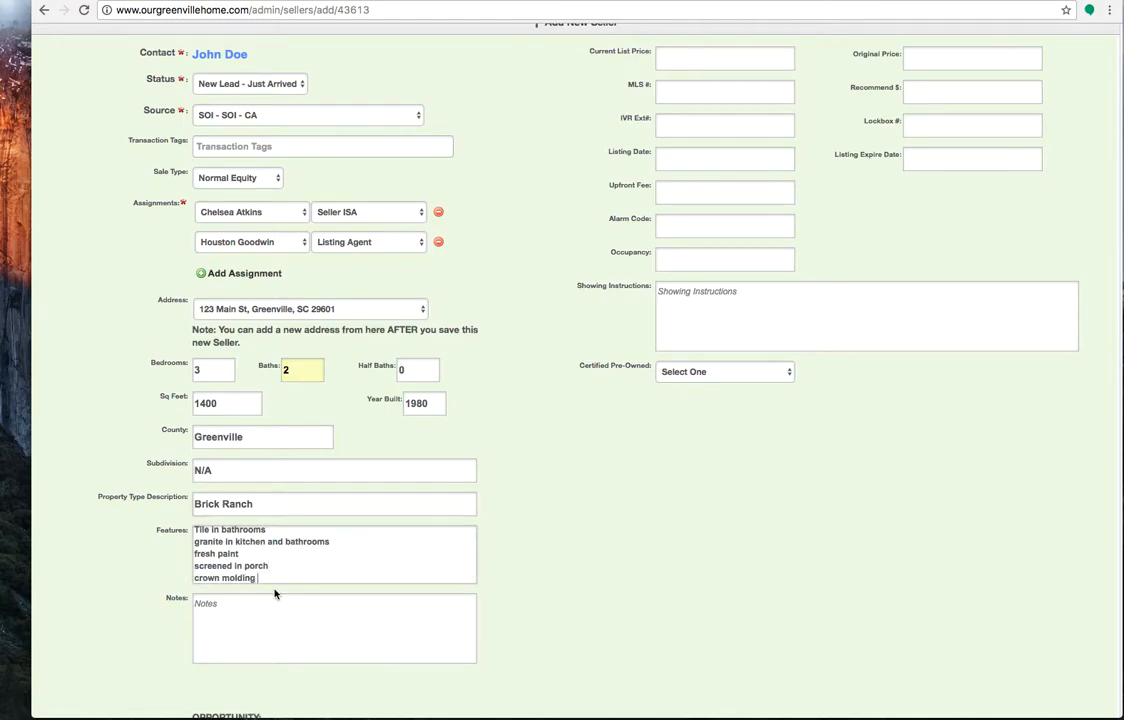
Enter "Seller works 2nd shift" in the seller's notes
{"action": "scroll", "coordinate": [314, 557], "scroll_direction": "down", "scroll_amount": 1}
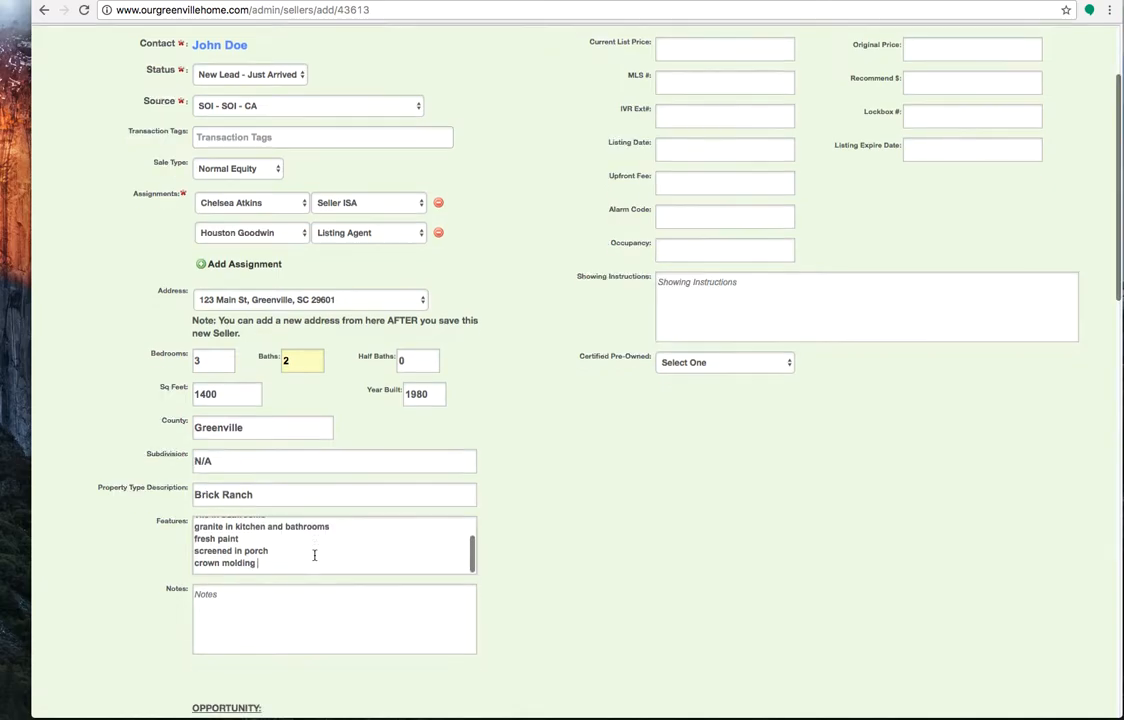
{"action": "scroll", "coordinate": [314, 555], "scroll_direction": "up", "scroll_amount": 3}
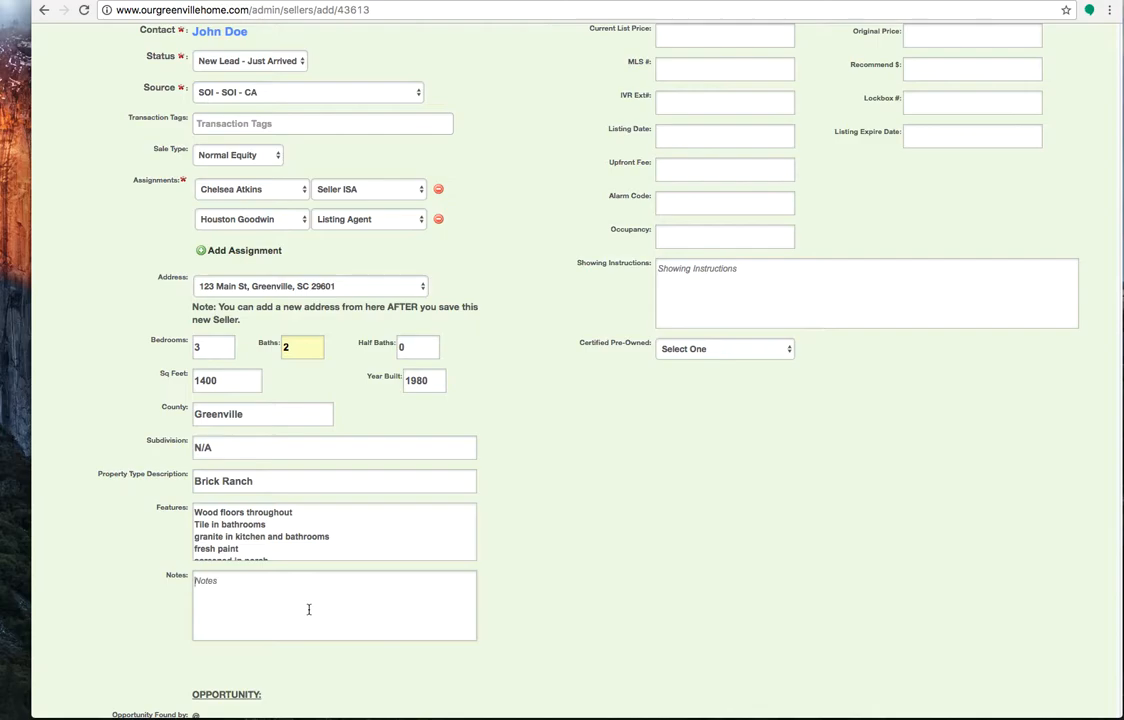
{"action": "left_click", "coordinate": [308, 609]}
{"action": "type", "text": "Seller works 2nd shift"}
Look over the listing price and MLS fields and the available Certified Pre-Owned options
{"action": "scroll", "coordinate": [522, 545], "scroll_direction": "up", "scroll_amount": 3}
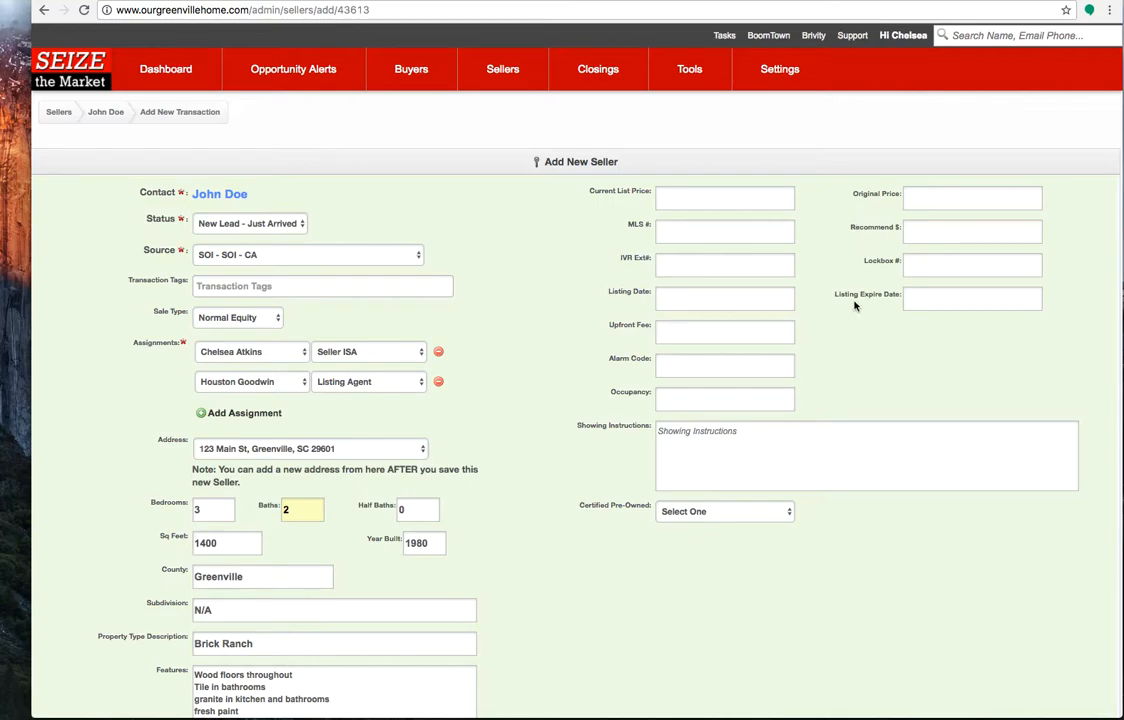
{"action": "left_click", "coordinate": [712, 198]}
{"action": "type", "text": "0"}
{"action": "left_click", "coordinate": [926, 197]}
{"action": "left_click", "coordinate": [760, 230]}
{"action": "left_click", "coordinate": [730, 512]}
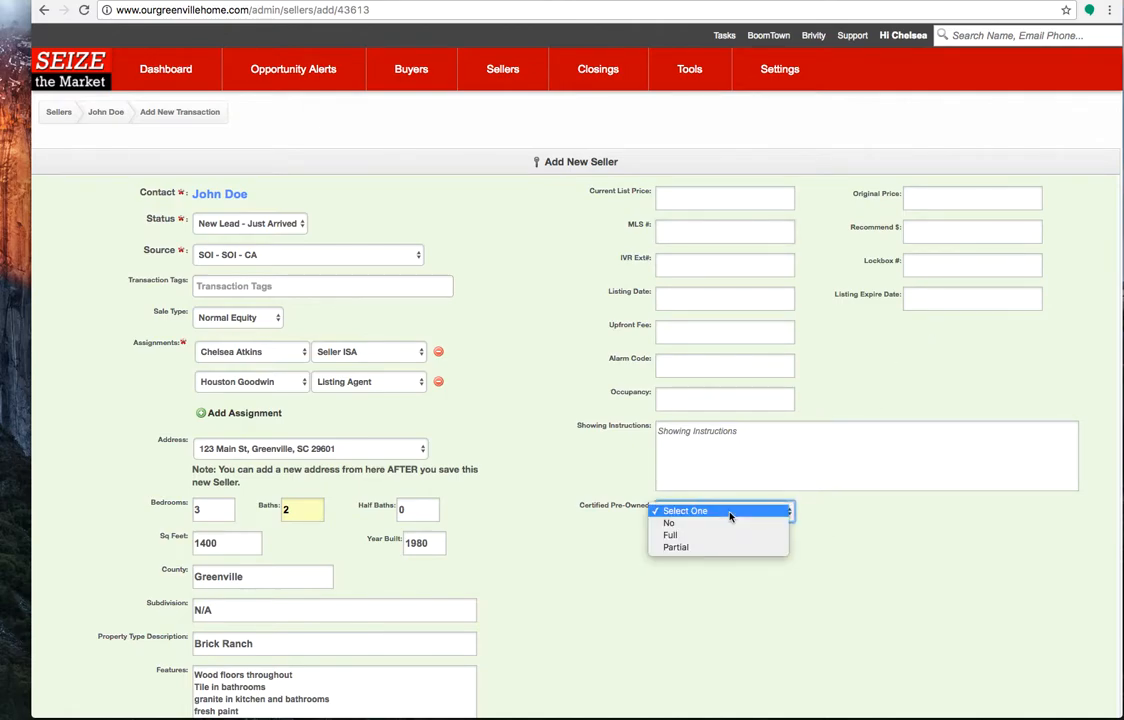
{"action": "left_click", "coordinate": [841, 528]}
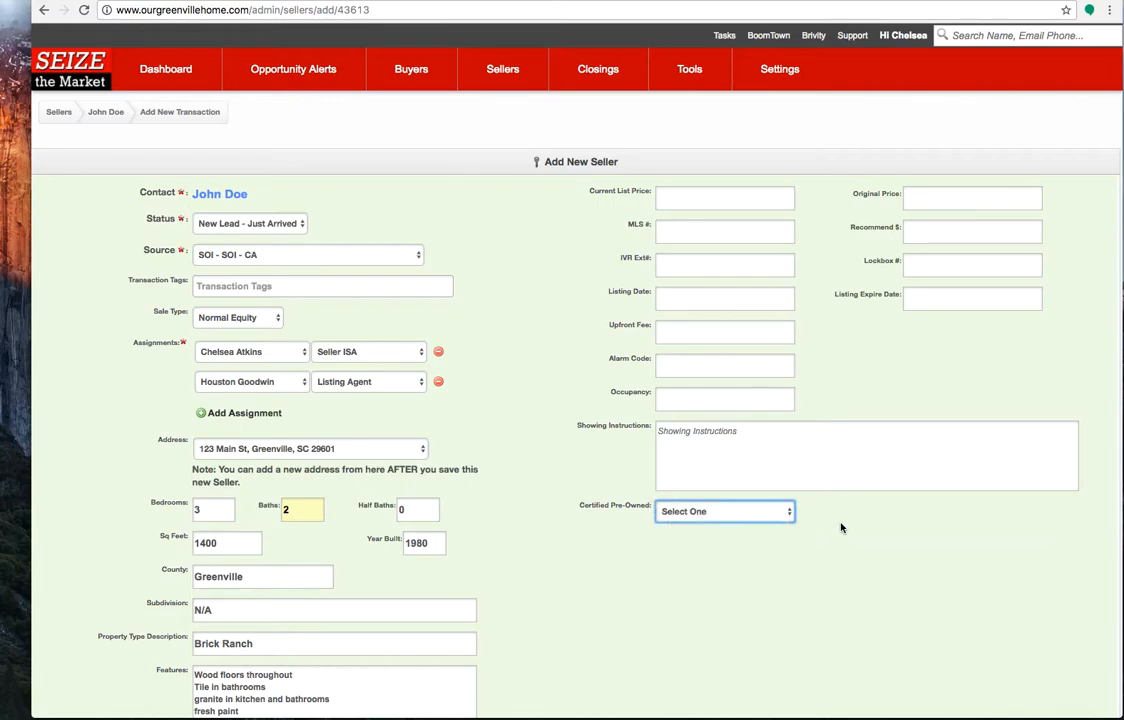
Add an appointment to the transaction with status Set (not Met) and set method Phone
{"action": "scroll", "coordinate": [841, 528], "scroll_direction": "down", "scroll_amount": 5}
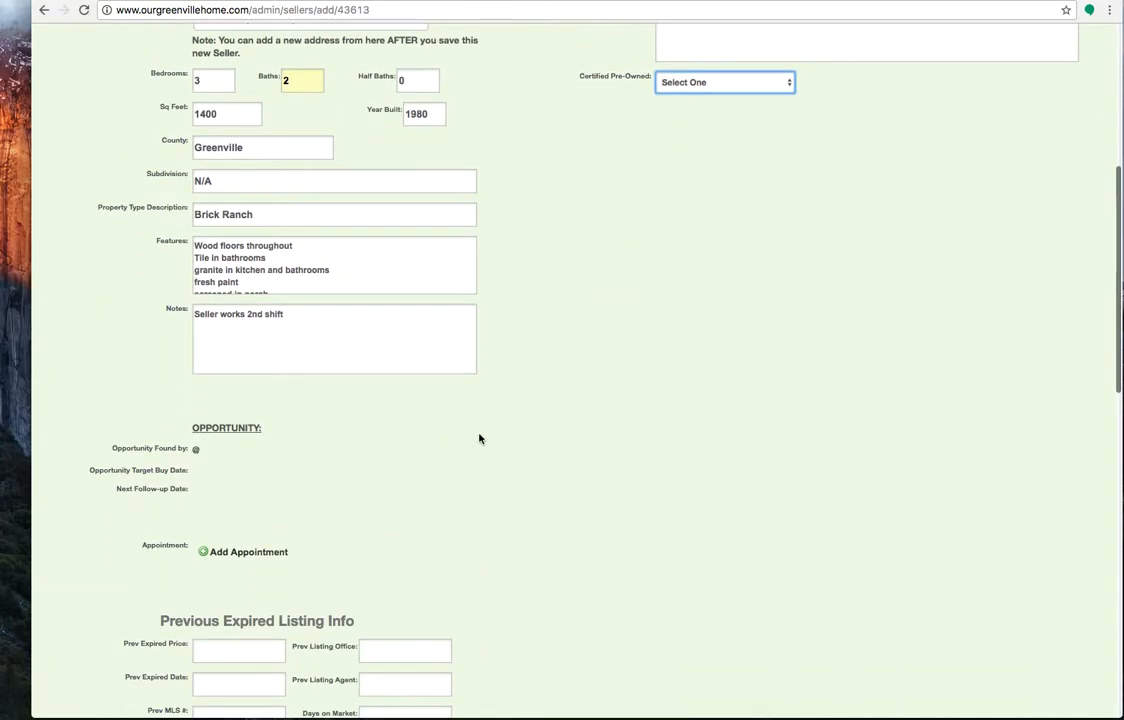
{"action": "scroll", "coordinate": [470, 436], "scroll_direction": "down", "scroll_amount": 2}
{"action": "left_click", "coordinate": [262, 460]}
{"action": "left_click", "coordinate": [236, 506]}
{"action": "left_click", "coordinate": [334, 511]}
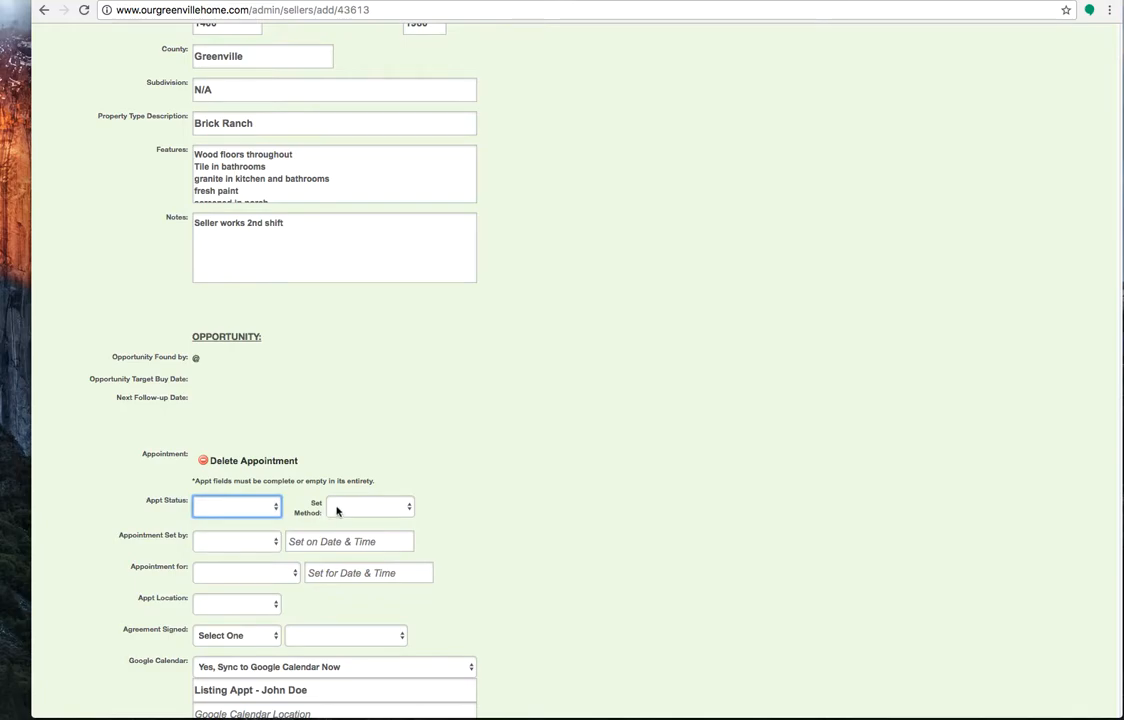
{"action": "left_click", "coordinate": [334, 511]}
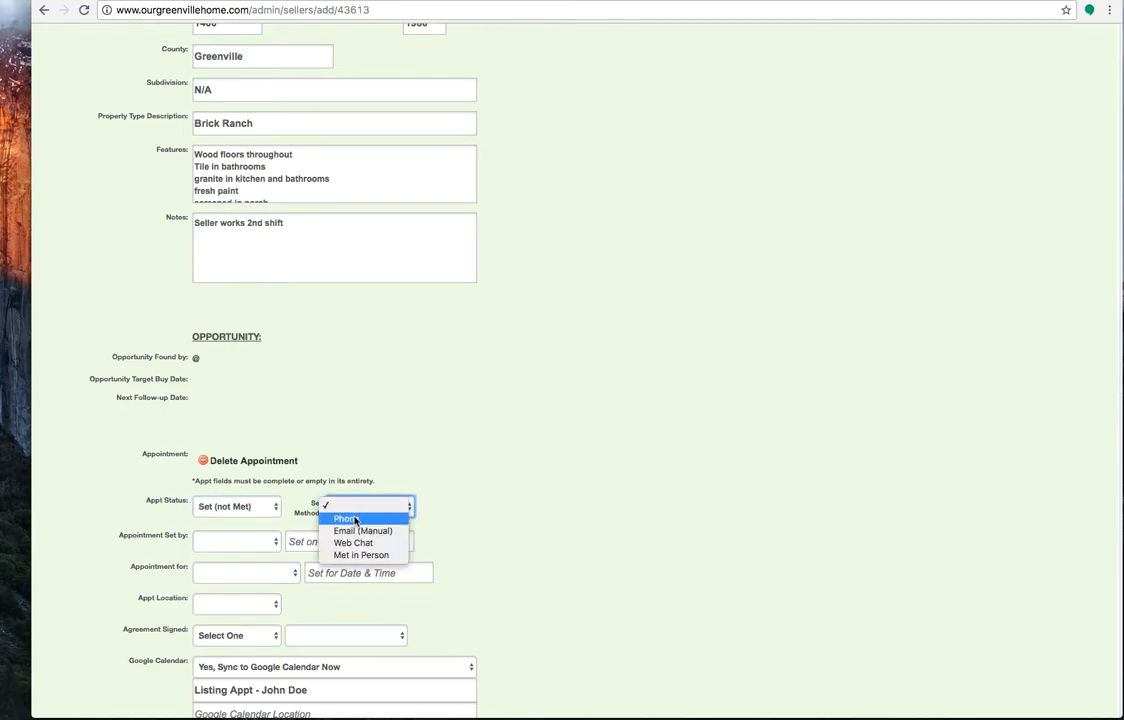
{"action": "left_click", "coordinate": [354, 519]}
Record the seller ISA as the person who set the appointment, with the set-on date and time 07/03/2017 10:40 am
{"action": "left_click", "coordinate": [221, 546]}
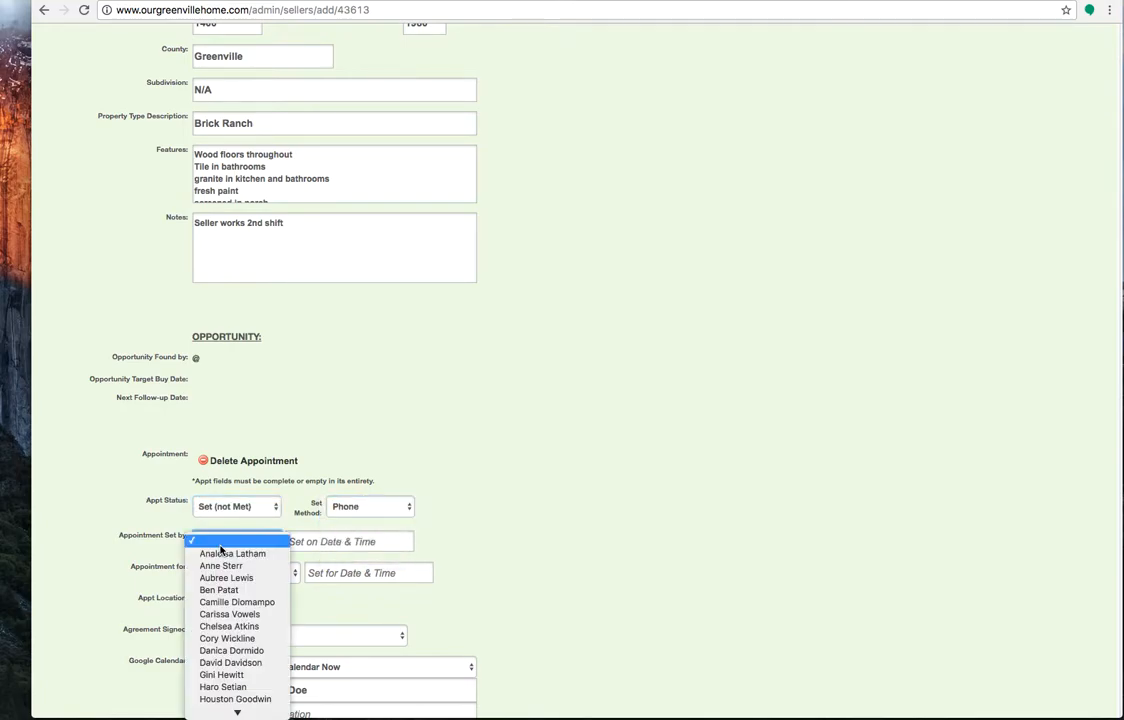
{"action": "left_click", "coordinate": [228, 626]}
{"action": "left_click", "coordinate": [366, 542]}
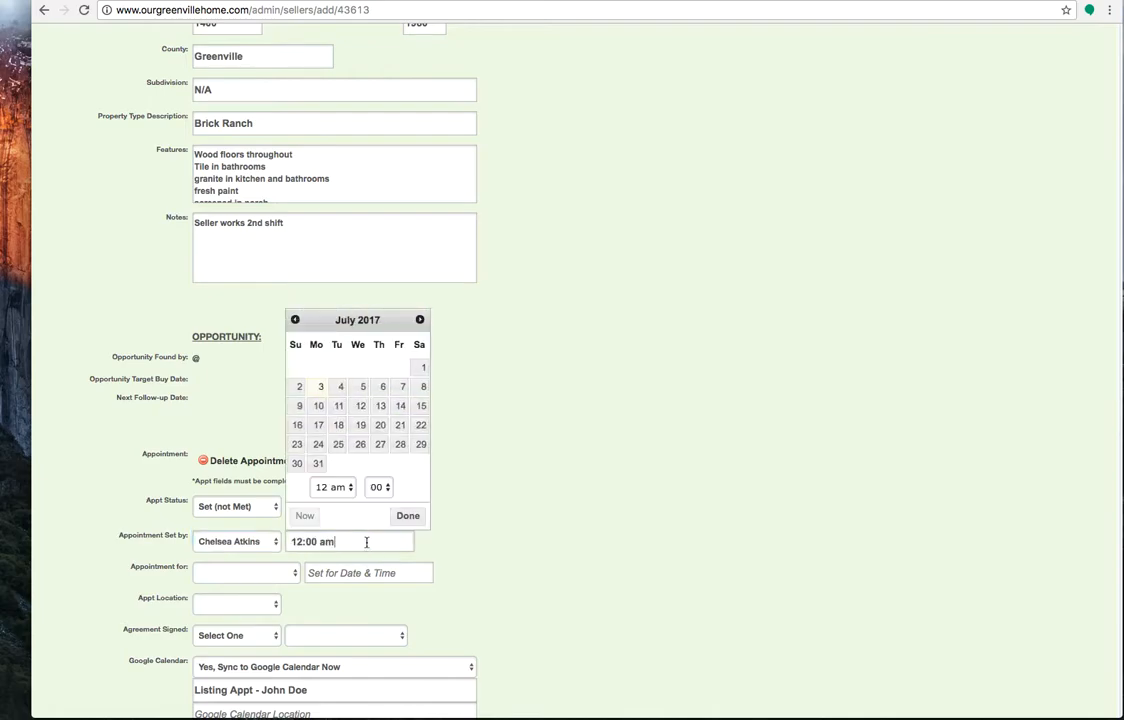
{"action": "left_click", "coordinate": [343, 490]}
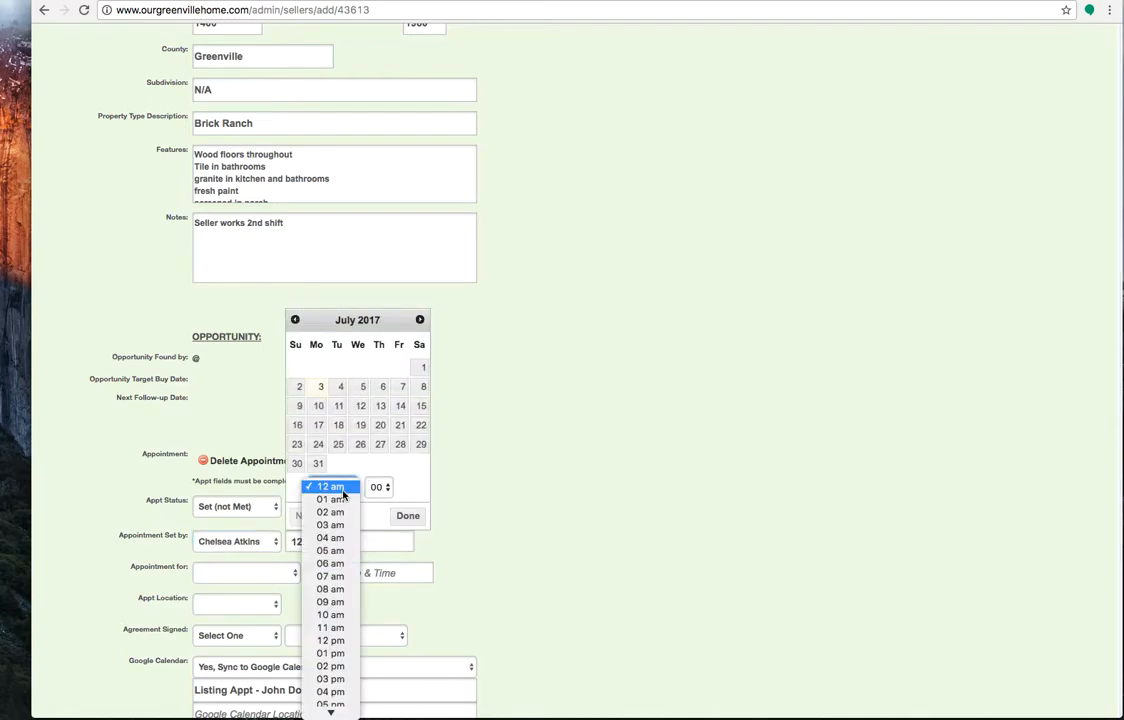
{"action": "left_click", "coordinate": [367, 531]}
{"action": "left_click", "coordinate": [377, 489]}
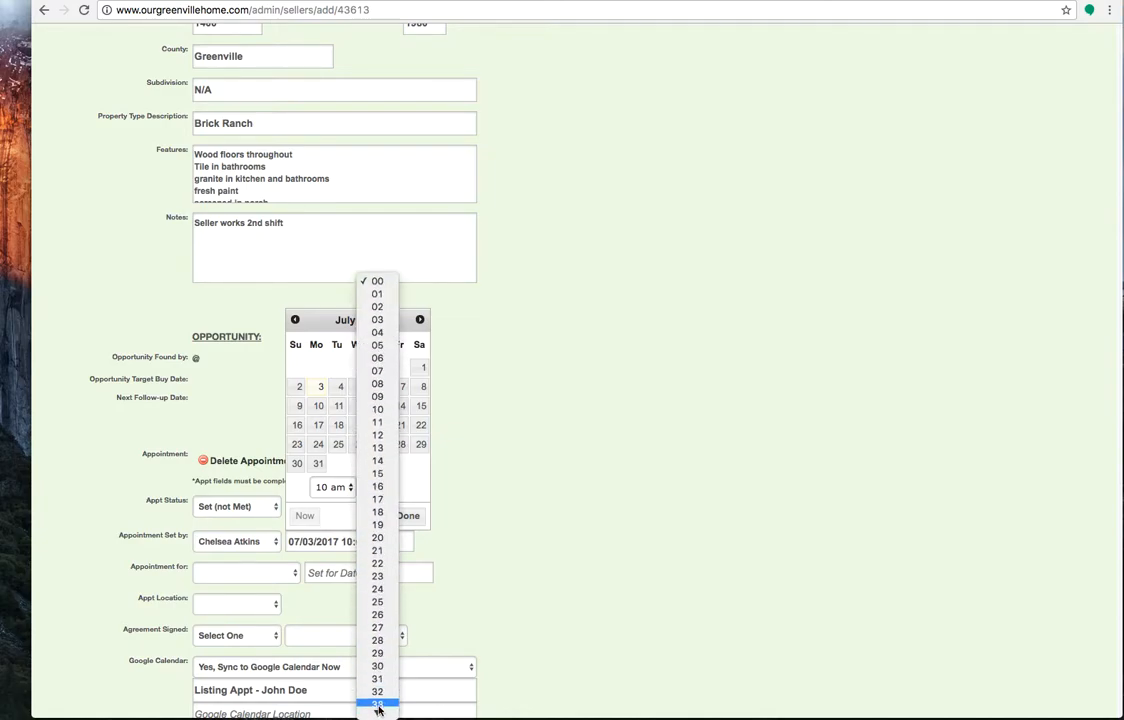
{"action": "mouse_move", "coordinate": [377, 711]}
{"action": "left_click", "coordinate": [378, 680]}
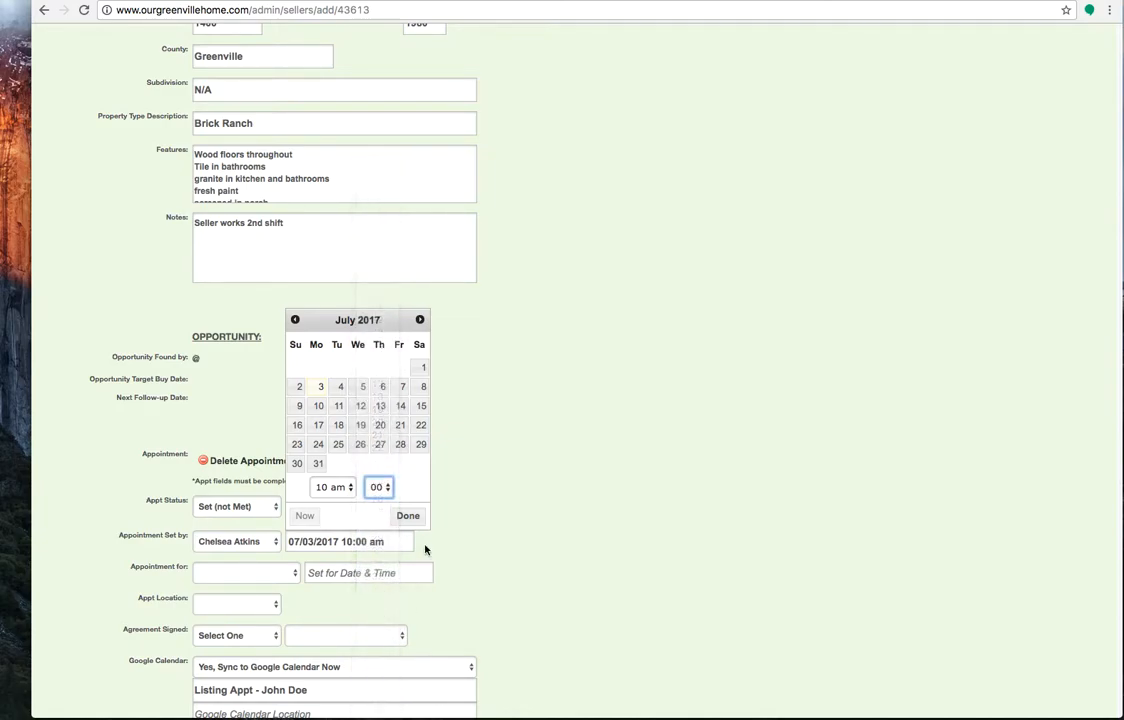
{"action": "left_click", "coordinate": [412, 518]}
Schedule the appointment for the listing agent on 07/04/2017 at 03:00 pm, with Office as the location
{"action": "left_click", "coordinate": [244, 573]}
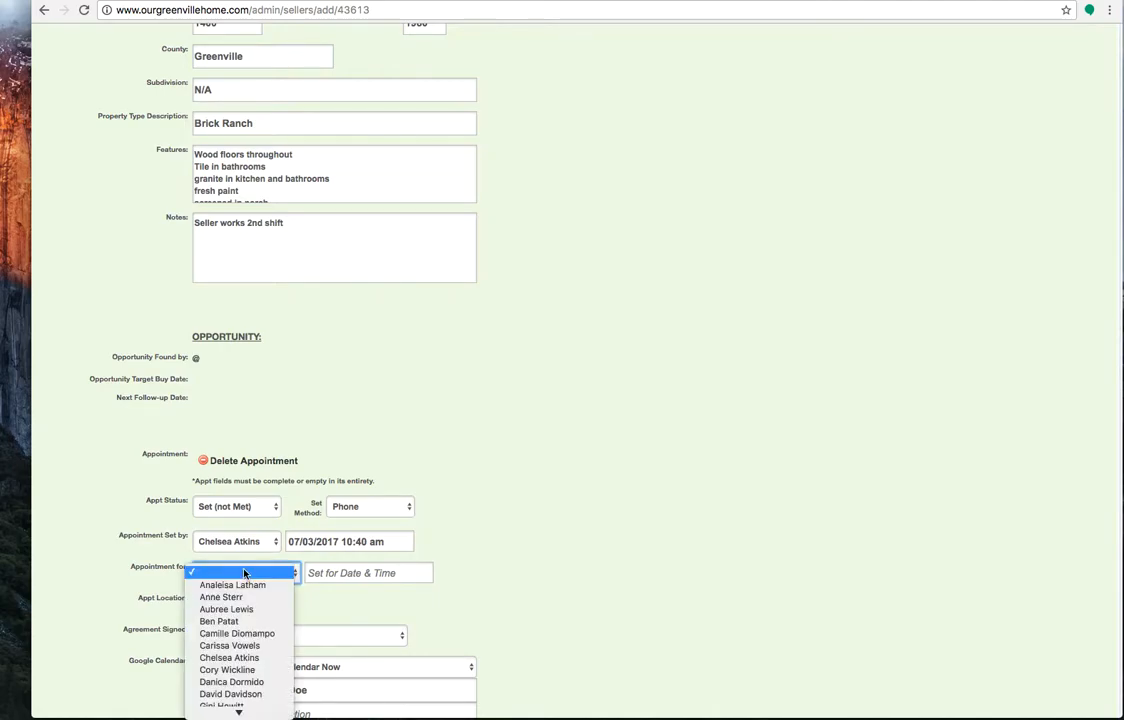
{"action": "scroll", "coordinate": [244, 590], "scroll_direction": "down", "scroll_amount": 5}
{"action": "left_click", "coordinate": [273, 607]}
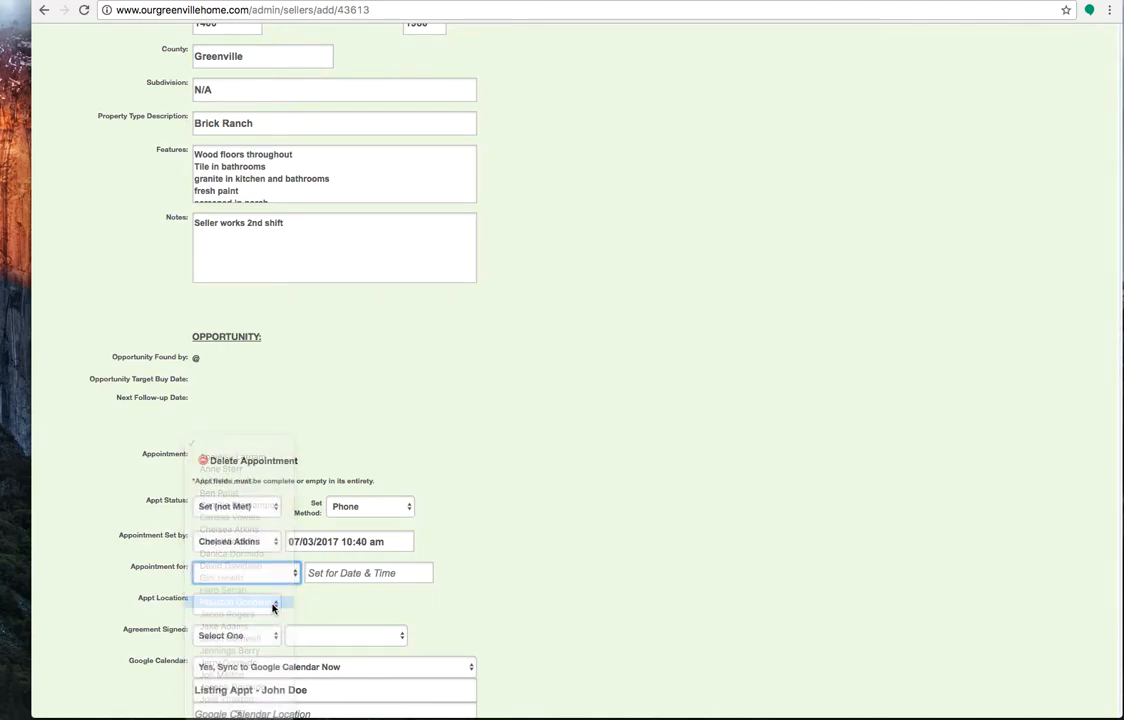
{"action": "left_click", "coordinate": [381, 572]}
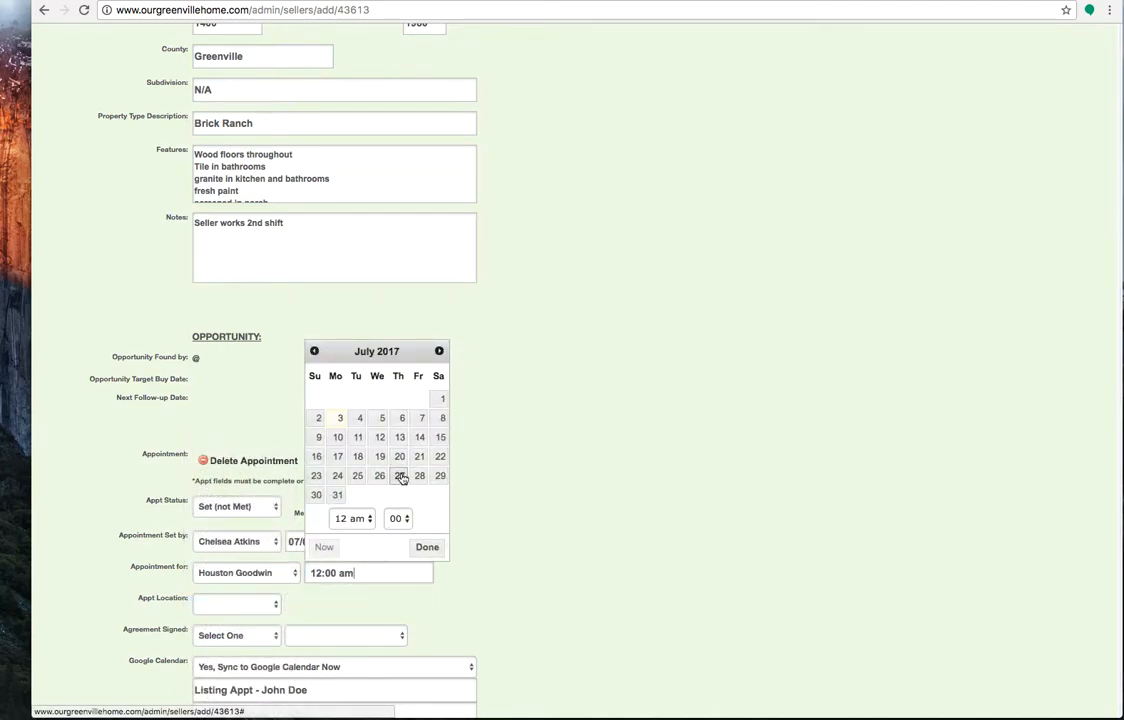
{"action": "left_click", "coordinate": [358, 418]}
{"action": "left_click", "coordinate": [352, 518]}
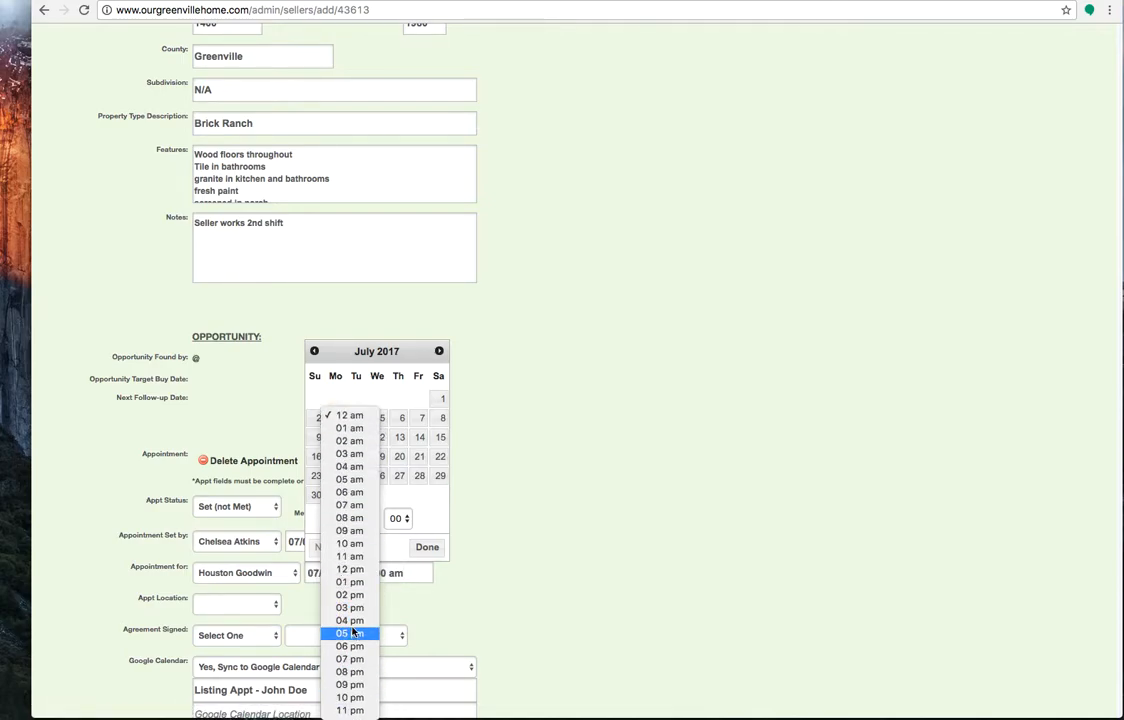
{"action": "left_click", "coordinate": [350, 607]}
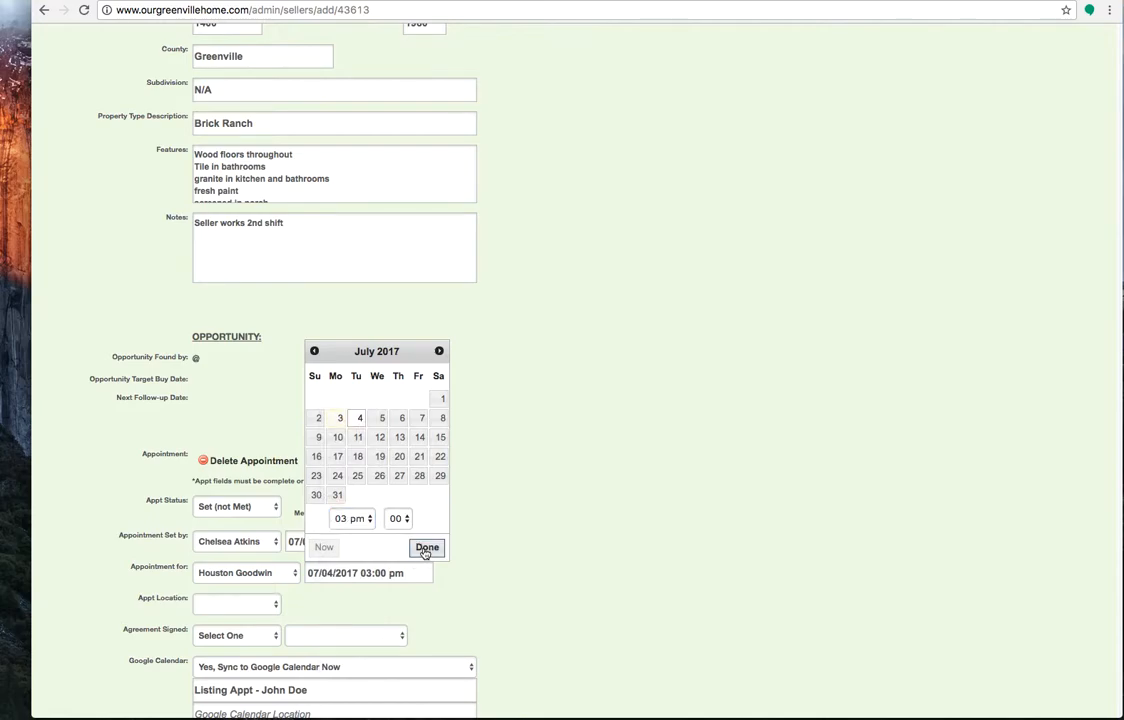
{"action": "left_click", "coordinate": [426, 548]}
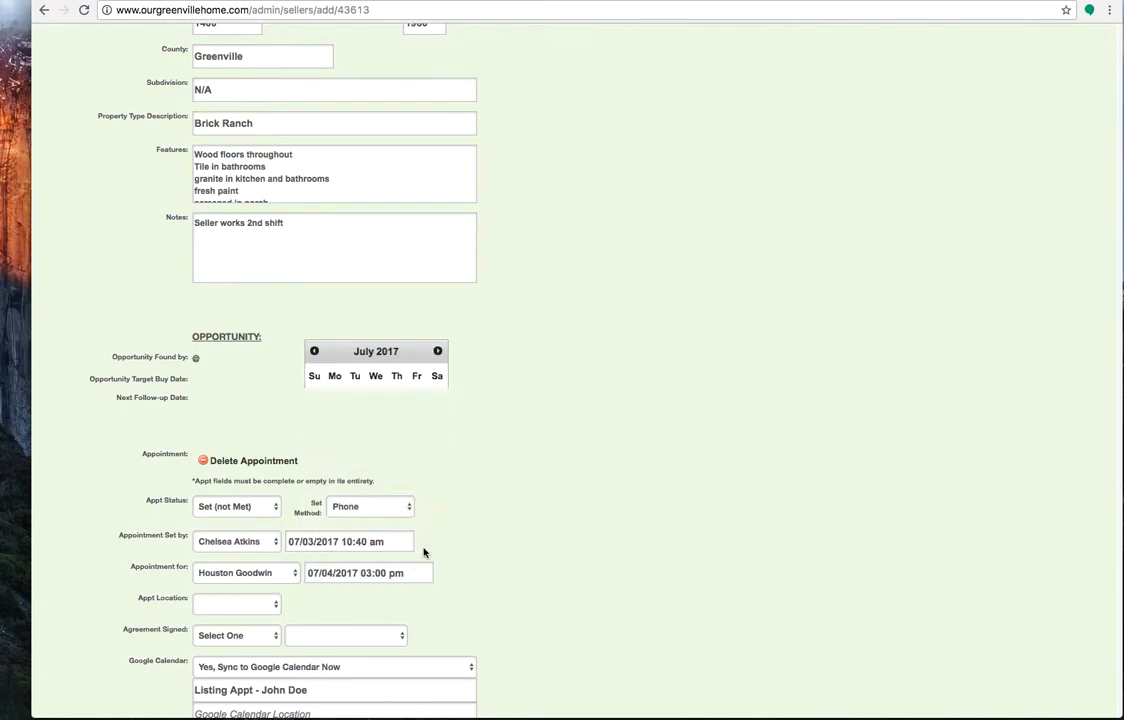
{"action": "left_click", "coordinate": [215, 604]}
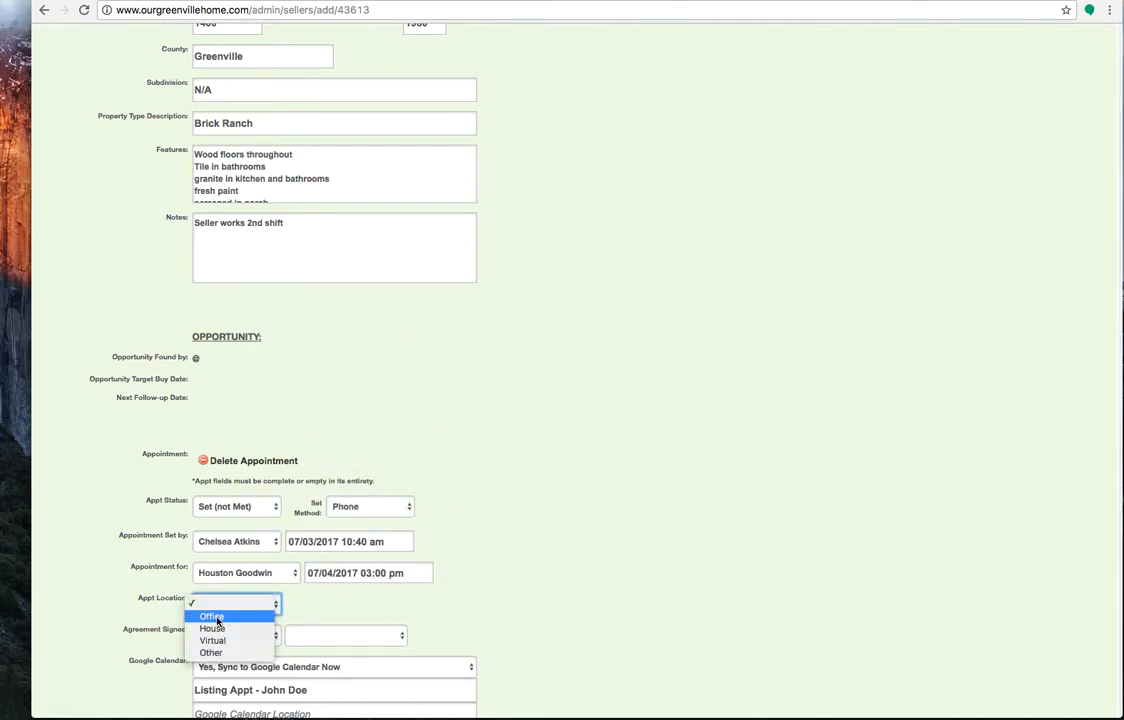
{"action": "left_click", "coordinate": [213, 616]}
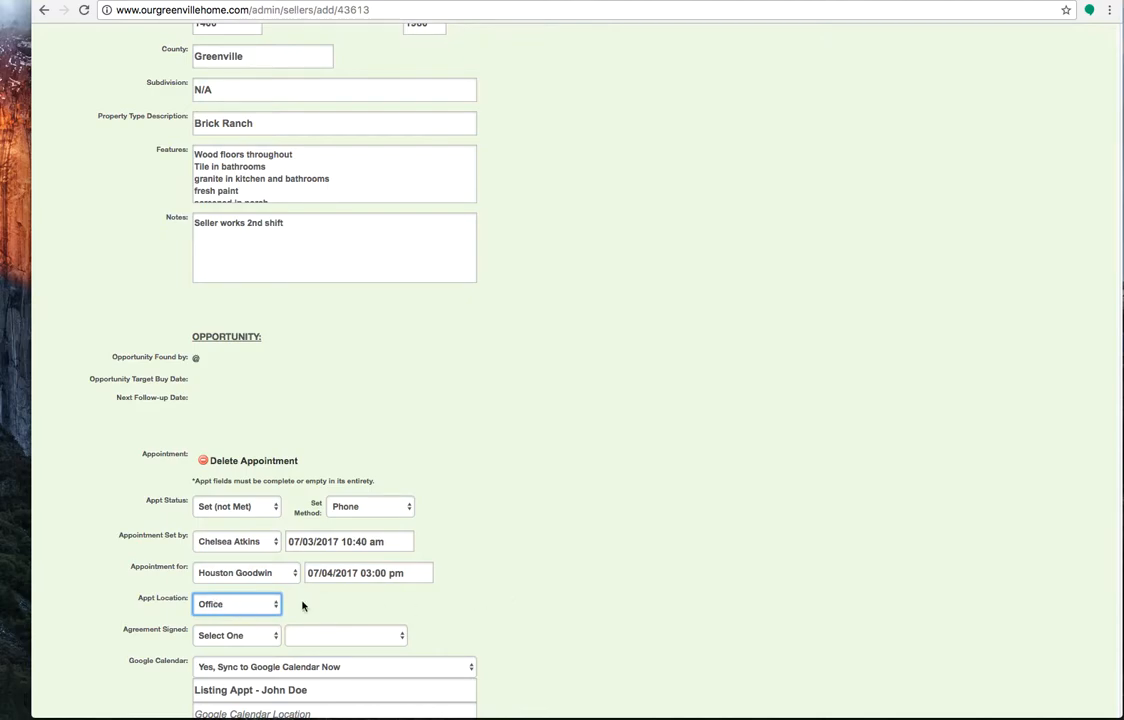
Prefix the title of the appointment's Google Calendar event with five asterisks (*****)
{"action": "scroll", "coordinate": [366, 601], "scroll_direction": "down", "scroll_amount": 1}
{"action": "scroll", "coordinate": [366, 598], "scroll_direction": "down", "scroll_amount": 4}
{"action": "scroll", "coordinate": [560, 590], "scroll_direction": "down", "scroll_amount": 2}
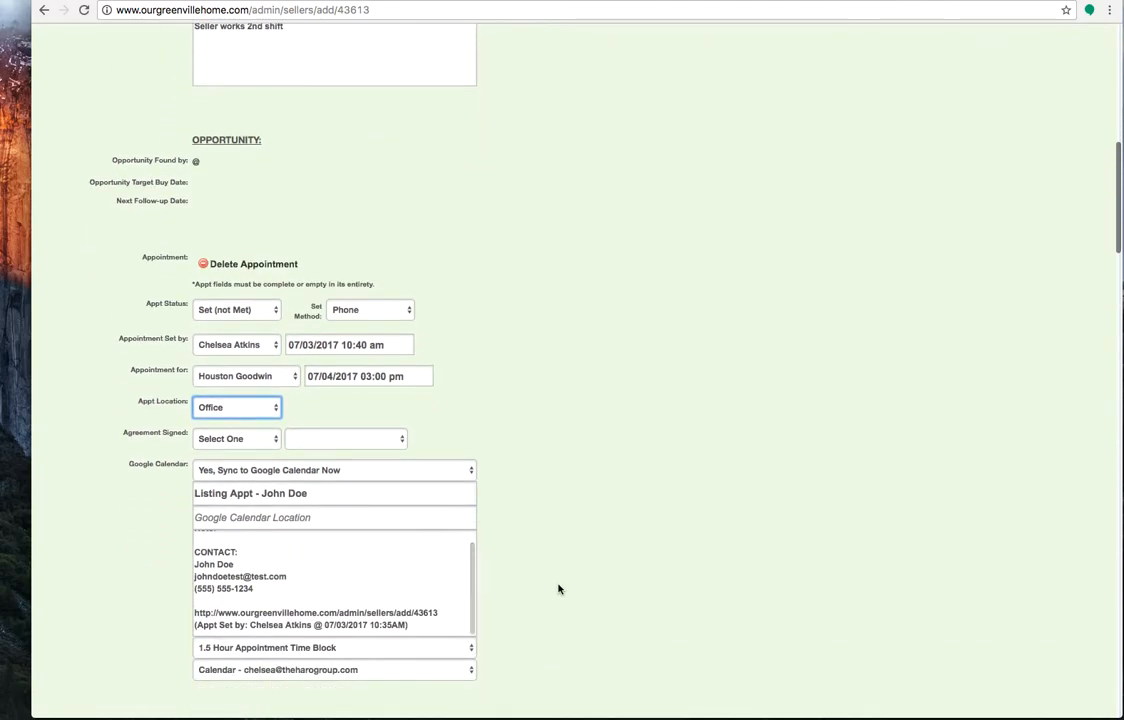
{"action": "left_click", "coordinate": [223, 504]}
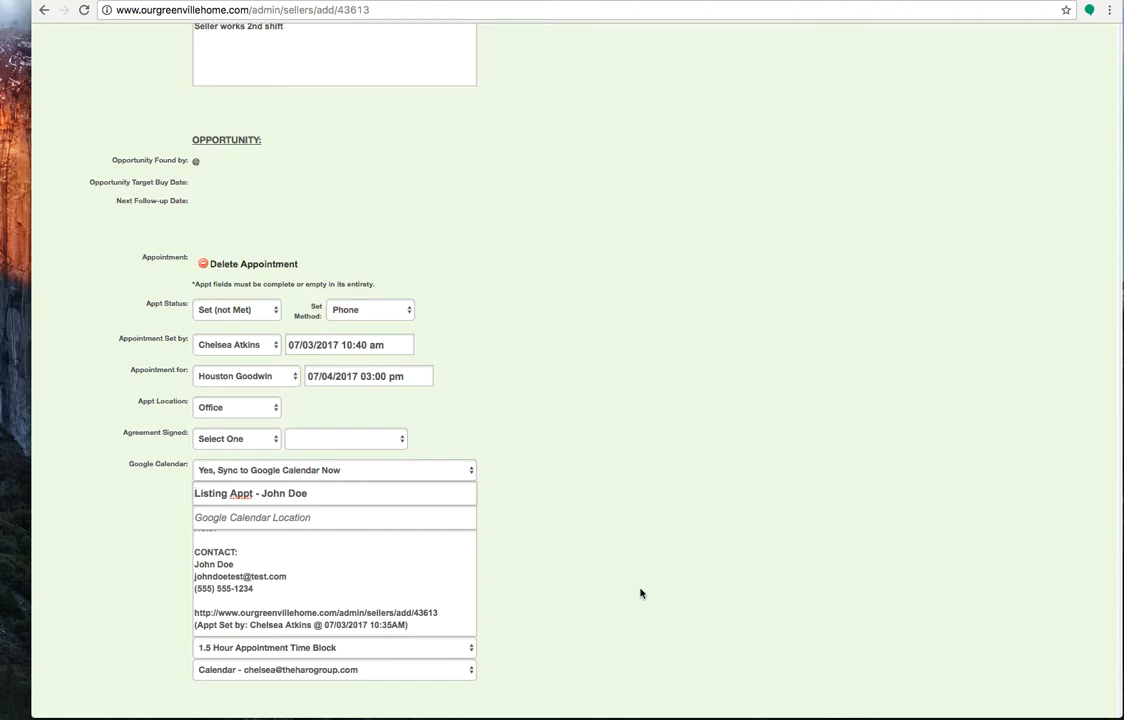
{"action": "type", "text": "****"}
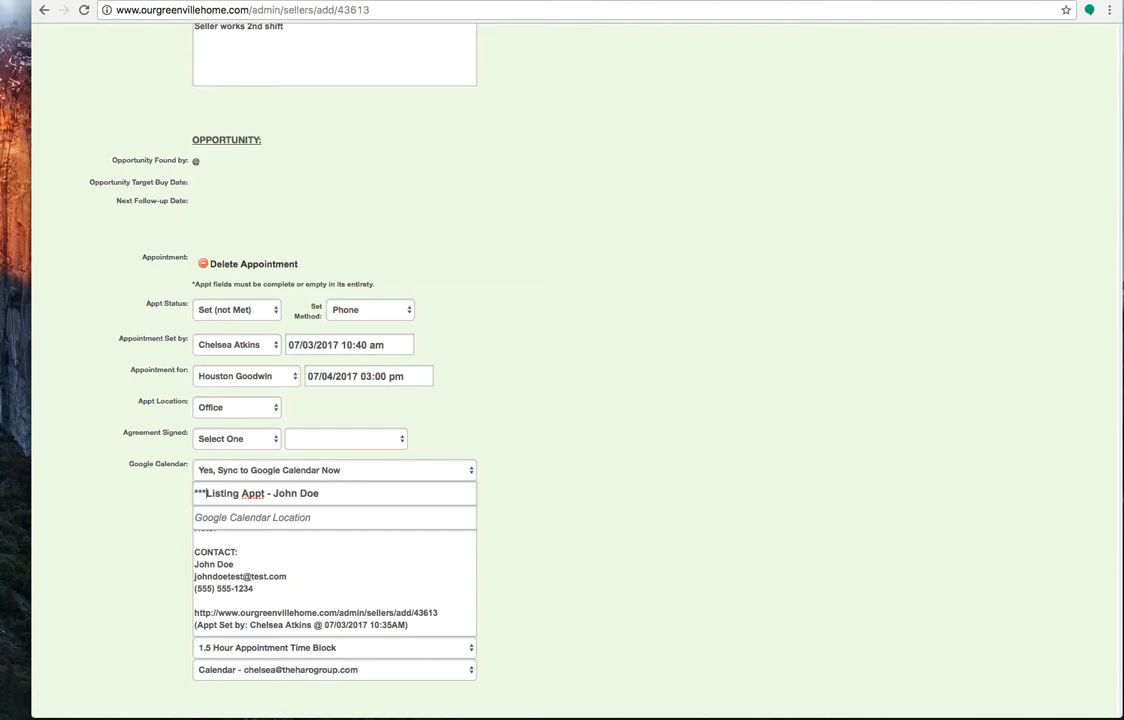
{"action": "type", "text": "*"}
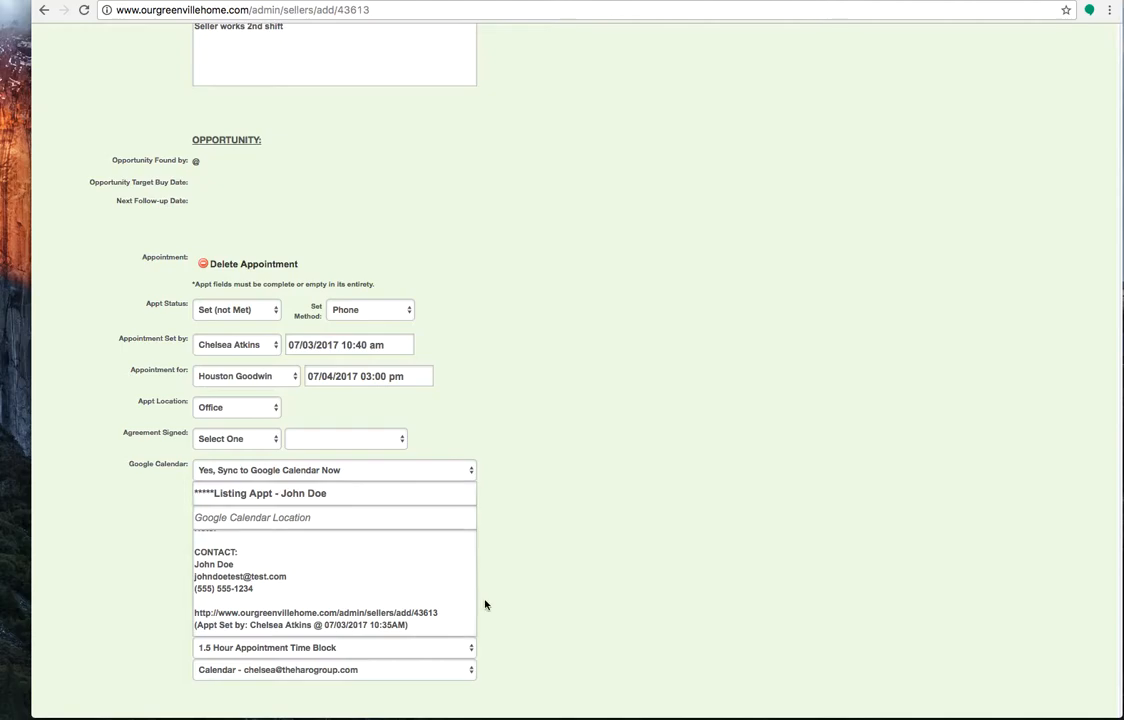
Add "and" plus the second seller's first name before the surname in the Google Calendar event title
{"action": "scroll", "coordinate": [330, 550], "scroll_direction": "up", "scroll_amount": 2}
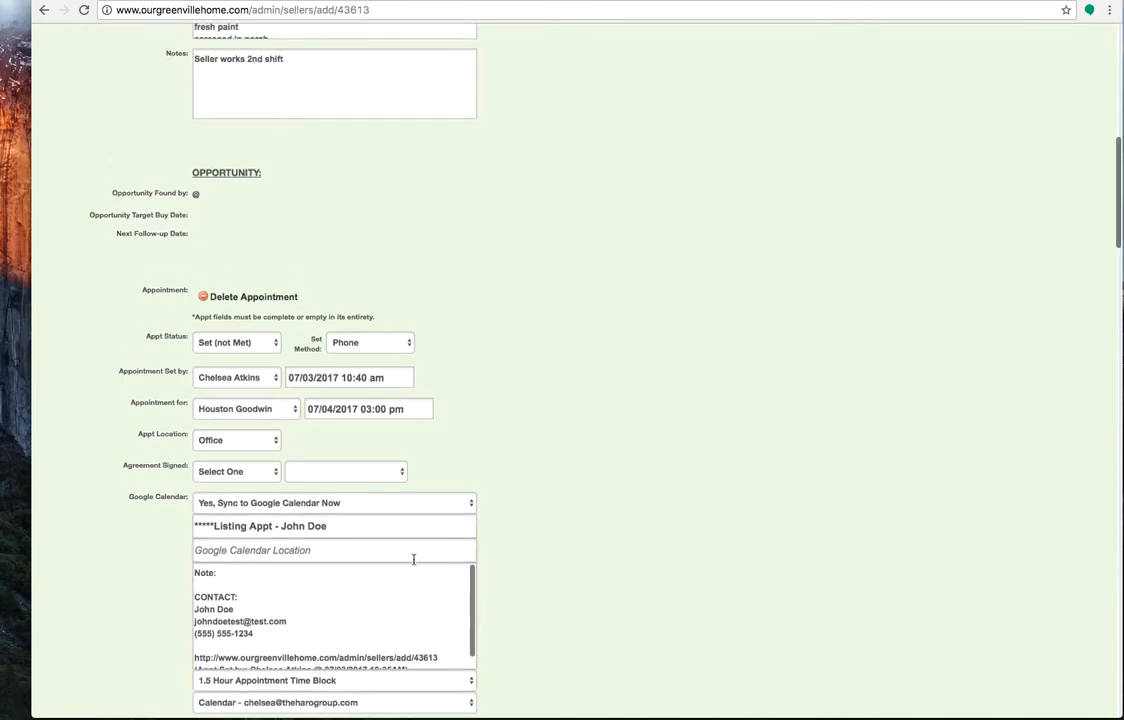
{"action": "left_click", "coordinate": [308, 513]}
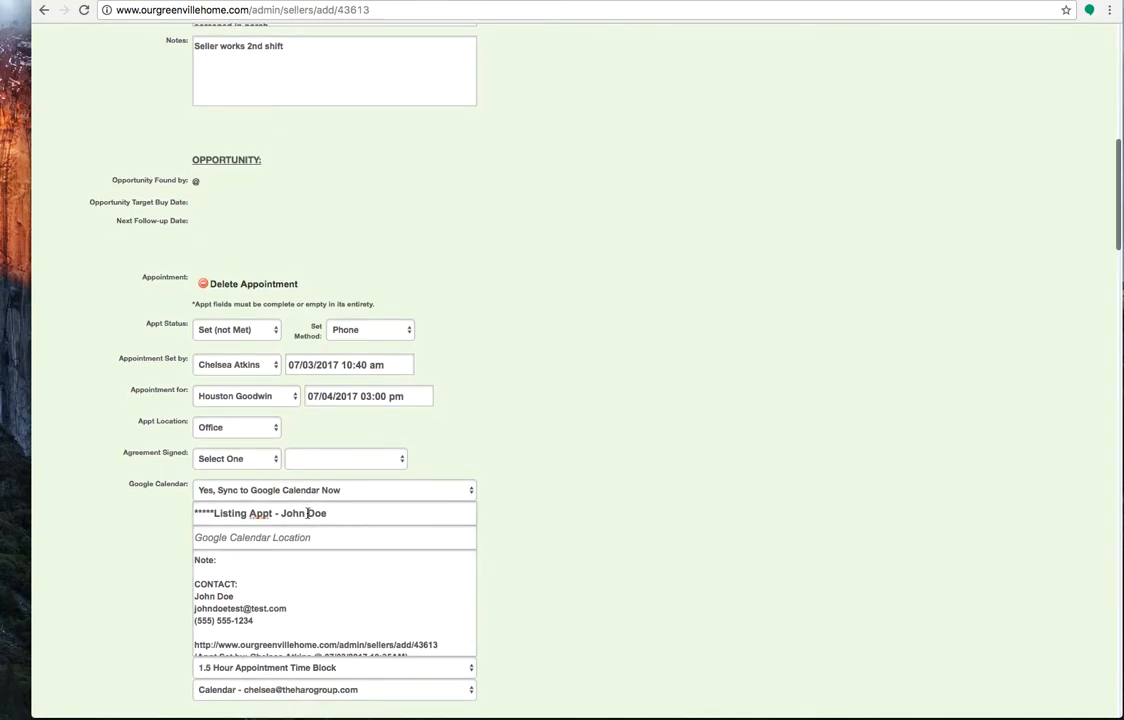
{"action": "type", "text": "and Jane"}
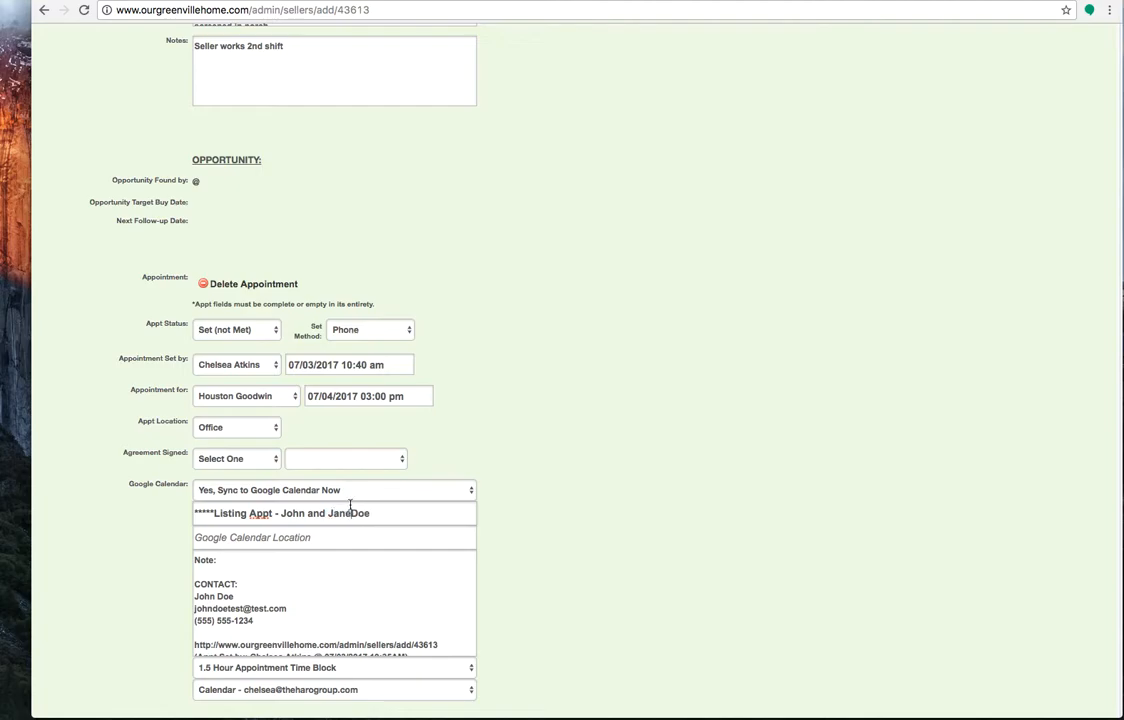
Set the calendar event's duration to 1 Hour Appointment Time Block
{"action": "scroll", "coordinate": [560, 580], "scroll_direction": "down", "scroll_amount": 2}
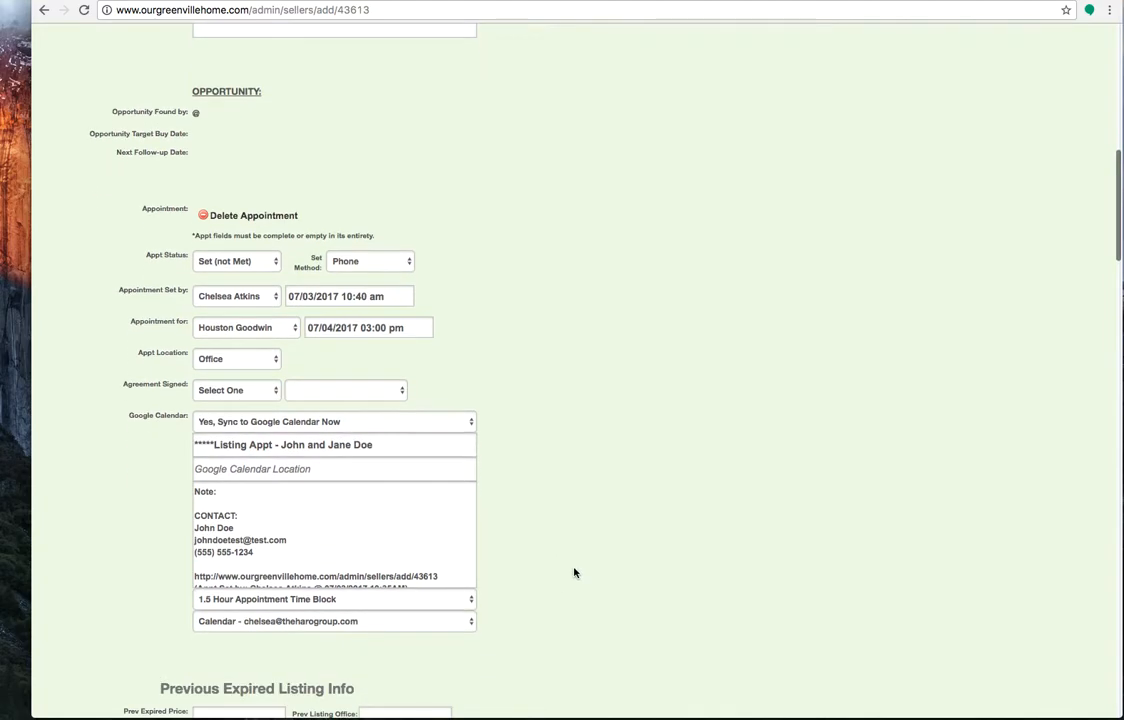
{"action": "left_click", "coordinate": [311, 601]}
{"action": "left_click", "coordinate": [355, 597]}
Review the completed seller form and the Previous Expired Listing Info fields, such as the previous expired price and listing office
{"action": "scroll", "coordinate": [587, 622], "scroll_direction": "down", "scroll_amount": 3}
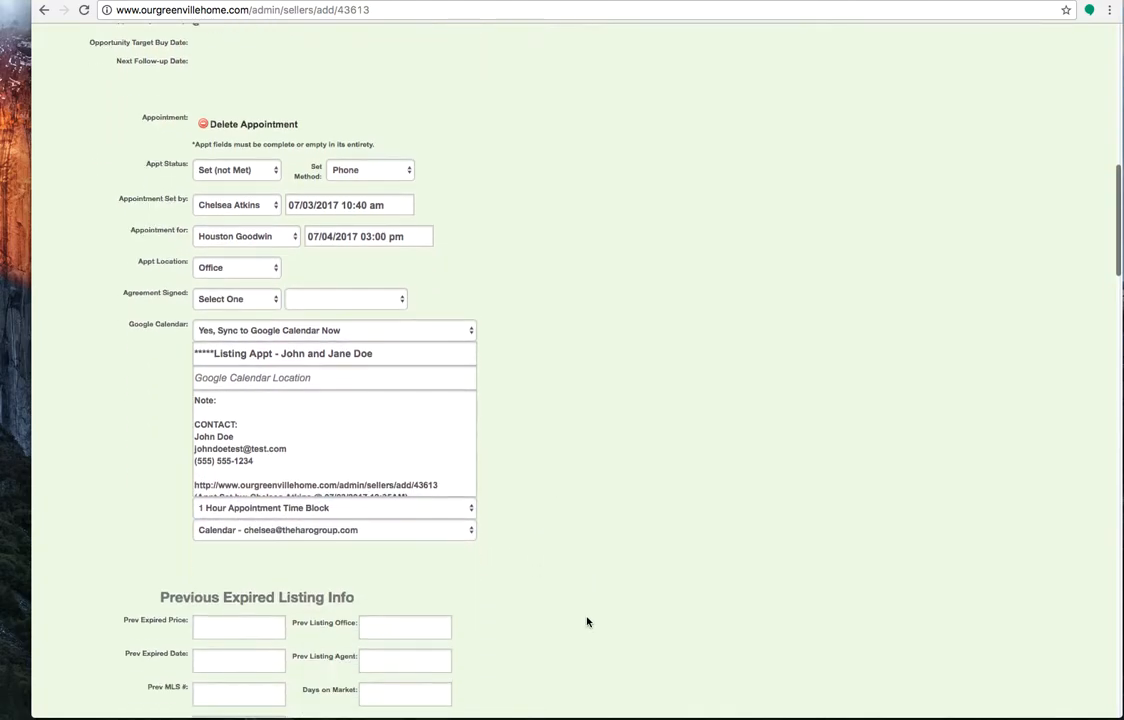
{"action": "scroll", "coordinate": [587, 622], "scroll_direction": "down", "scroll_amount": 4}
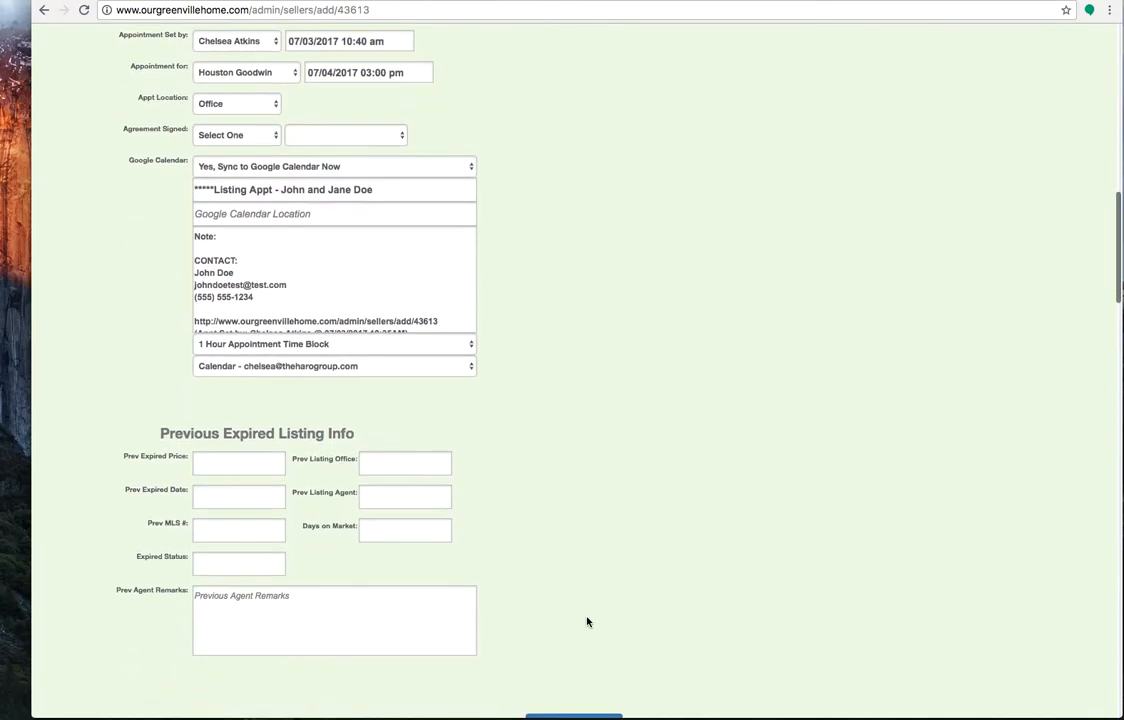
{"action": "scroll", "coordinate": [587, 622], "scroll_direction": "down", "scroll_amount": 1}
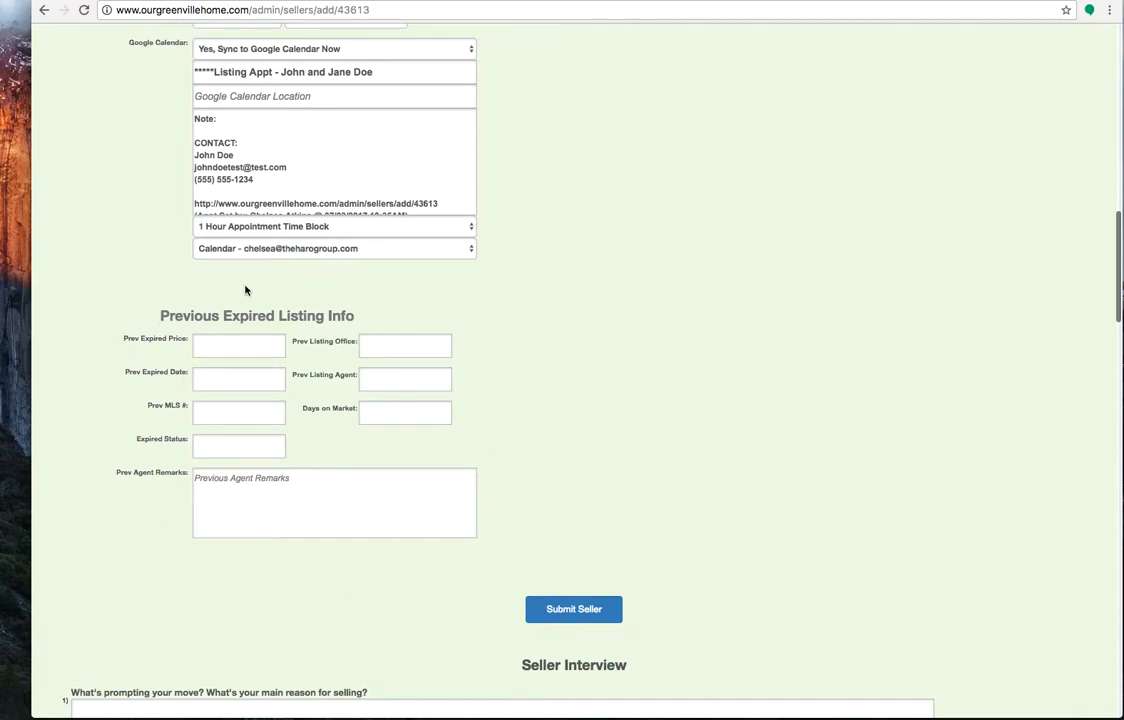
{"action": "scroll", "coordinate": [557, 301], "scroll_direction": "up", "scroll_amount": 15}
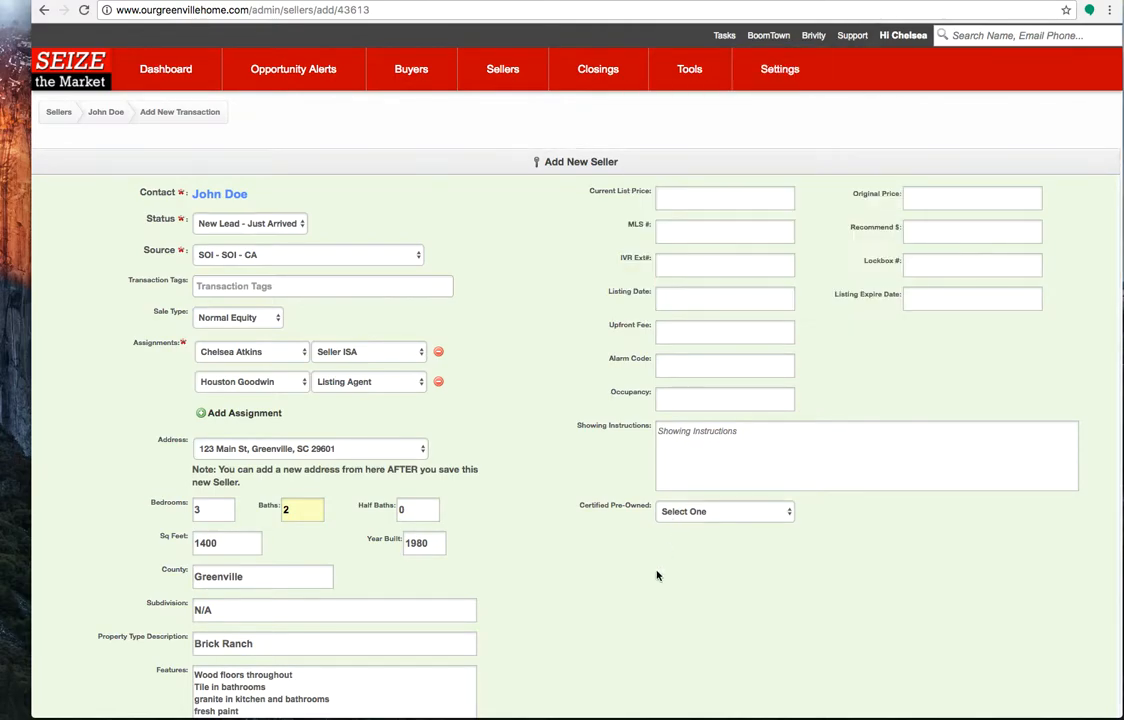
{"action": "scroll", "coordinate": [617, 677], "scroll_direction": "down", "scroll_amount": 10}
{"action": "scroll", "coordinate": [617, 677], "scroll_direction": "down", "scroll_amount": 5}
{"action": "left_click", "coordinate": [205, 348]}
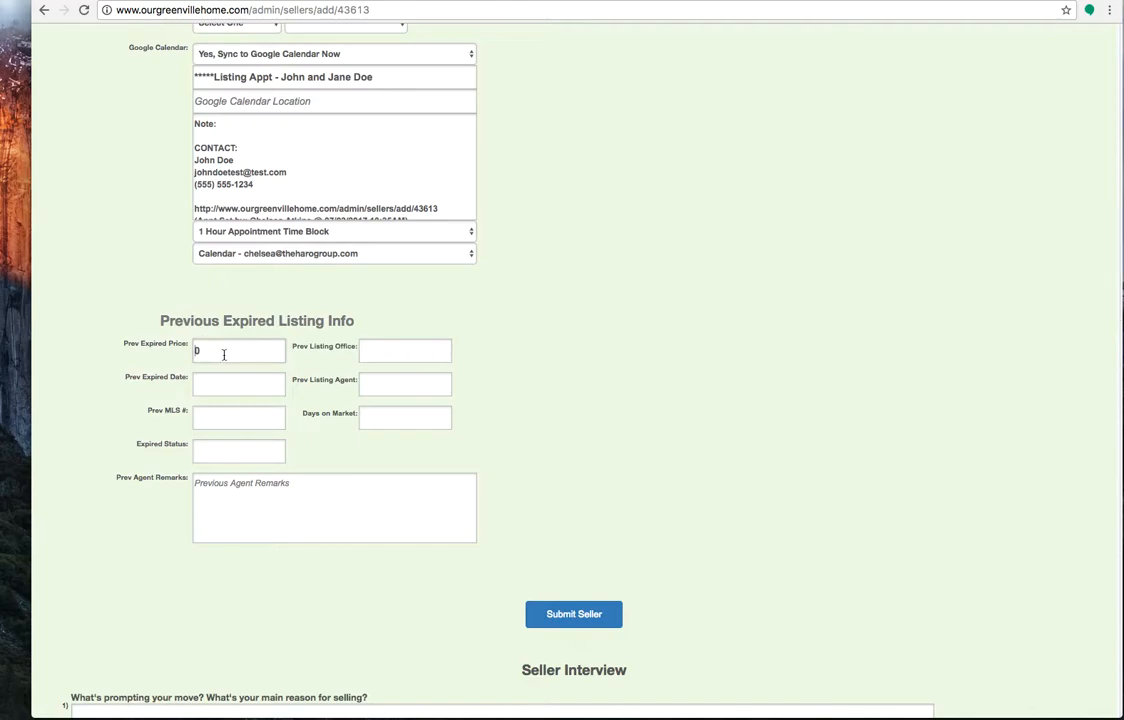
{"action": "left_click", "coordinate": [396, 351]}
In the Seller Interview, answer "How soon do you need to be there?" with 10/31/2017
{"action": "scroll", "coordinate": [321, 566], "scroll_direction": "down", "scroll_amount": 3}
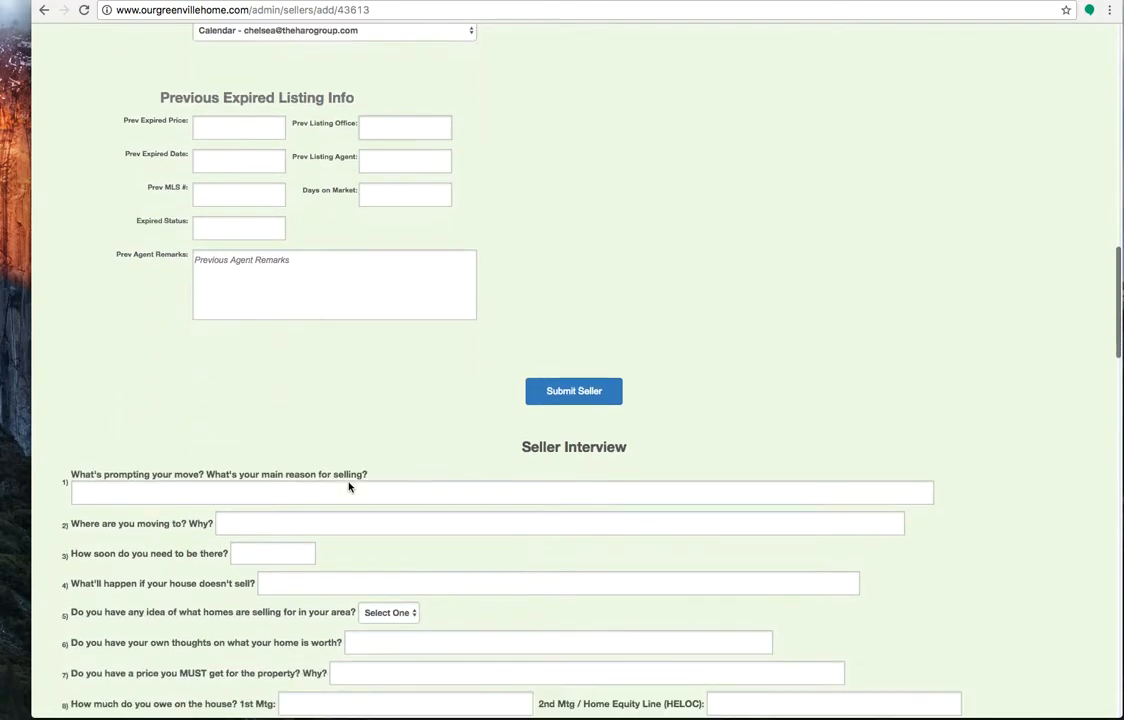
{"action": "scroll", "coordinate": [341, 487], "scroll_direction": "down", "scroll_amount": 3}
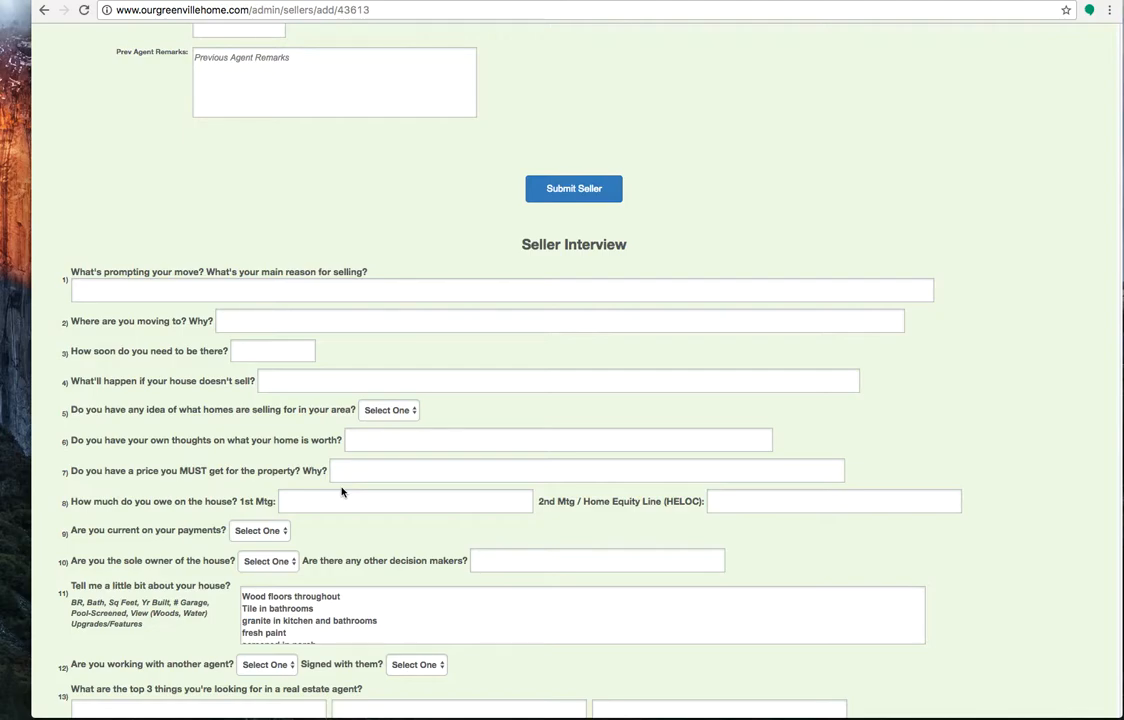
{"action": "left_click", "coordinate": [155, 290]}
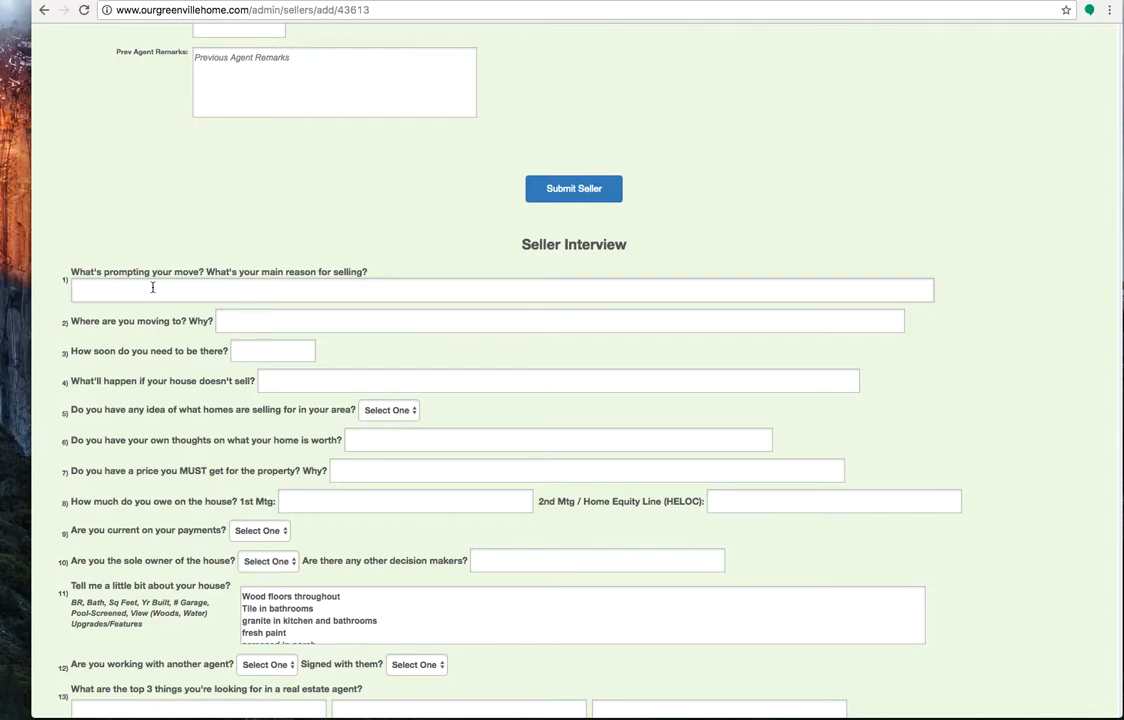
{"action": "left_click", "coordinate": [225, 320]}
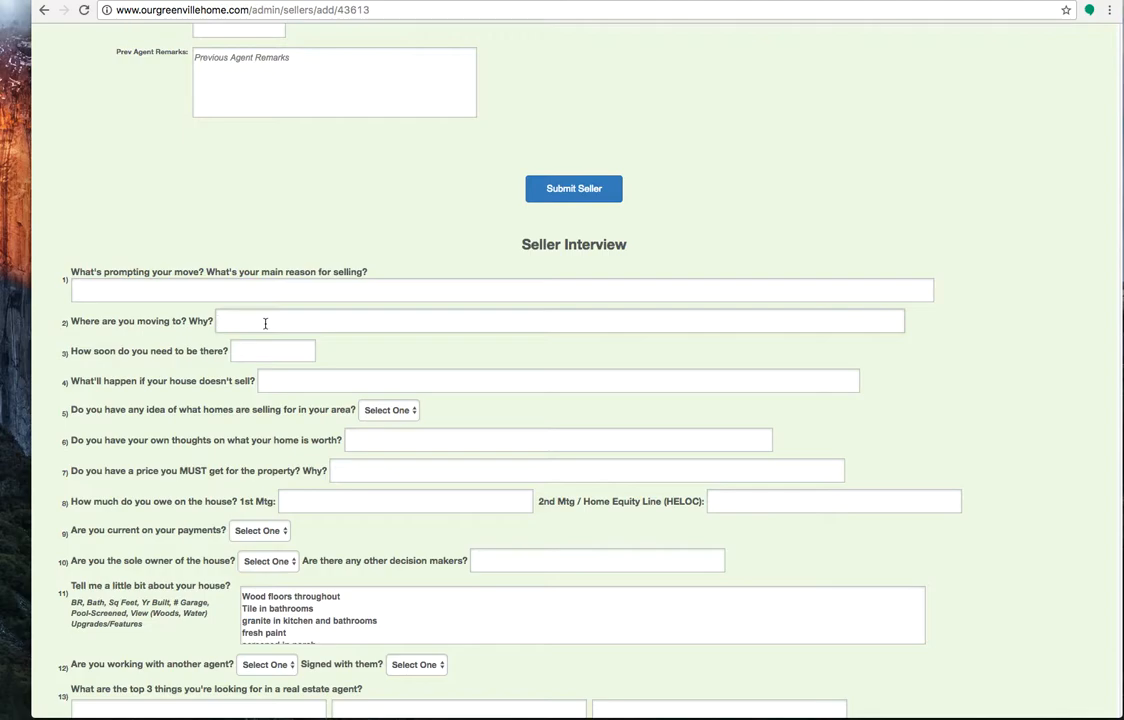
{"action": "left_click", "coordinate": [272, 352]}
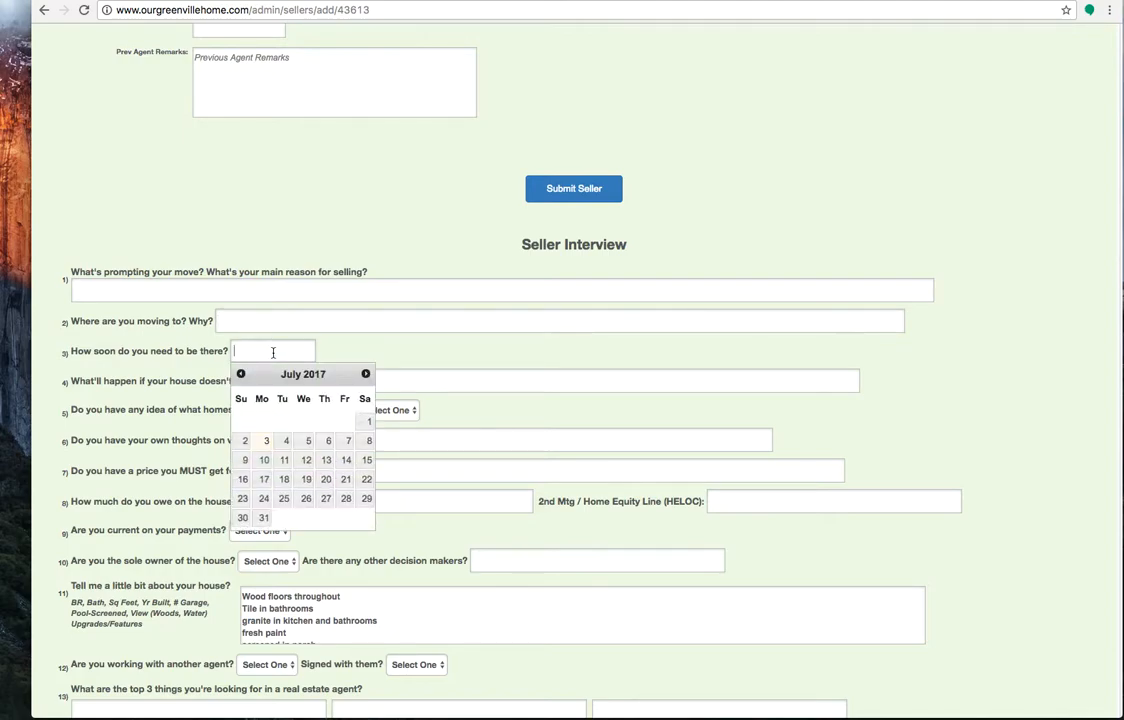
{"action": "left_click", "coordinate": [366, 374]}
{"action": "left_click", "coordinate": [366, 374]}
{"action": "left_click", "coordinate": [366, 374]}
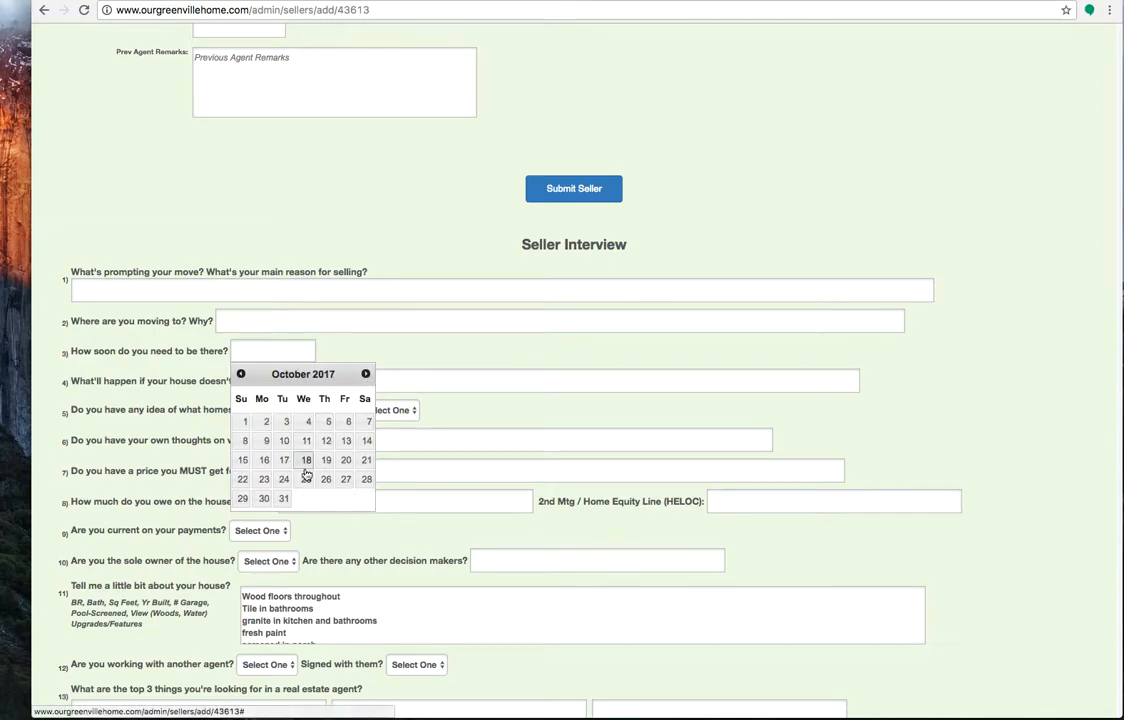
{"action": "left_click", "coordinate": [286, 499]}
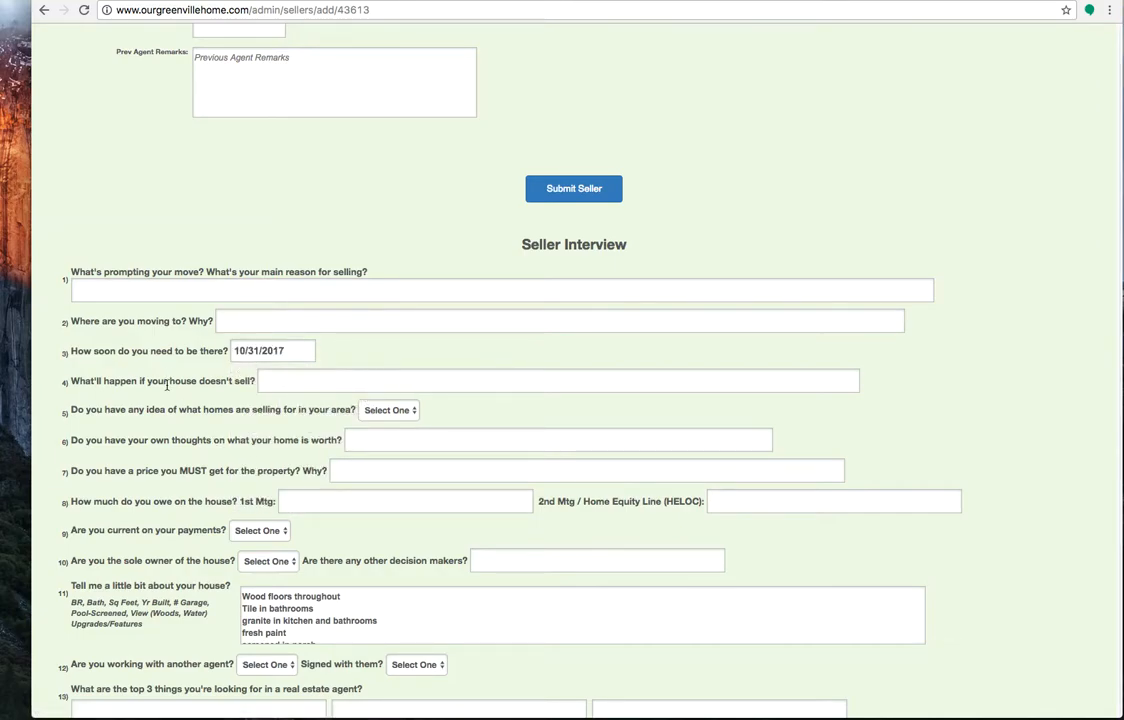
Review Seller Interview questions 4 to 8, from what happens if the house doesn't sell to the first and second mortgage balances
{"action": "left_click", "coordinate": [279, 383]}
{"action": "left_click", "coordinate": [390, 411]}
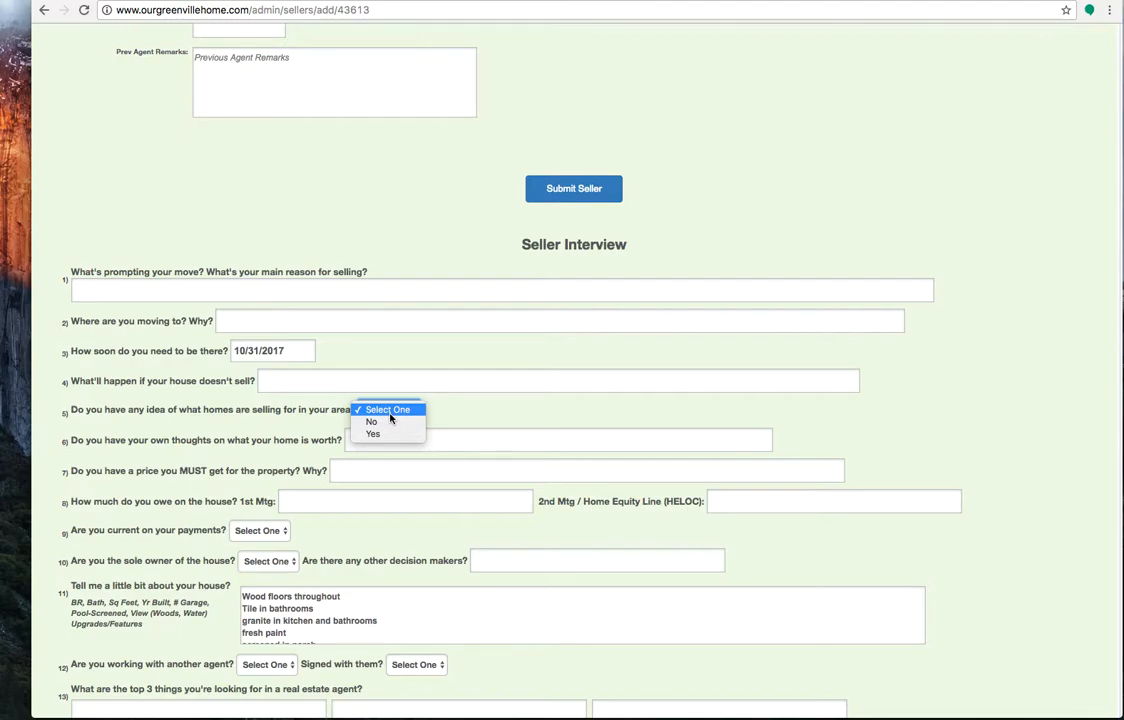
{"action": "left_click", "coordinate": [455, 417]}
{"action": "scroll", "coordinate": [297, 472], "scroll_direction": "down", "scroll_amount": 1}
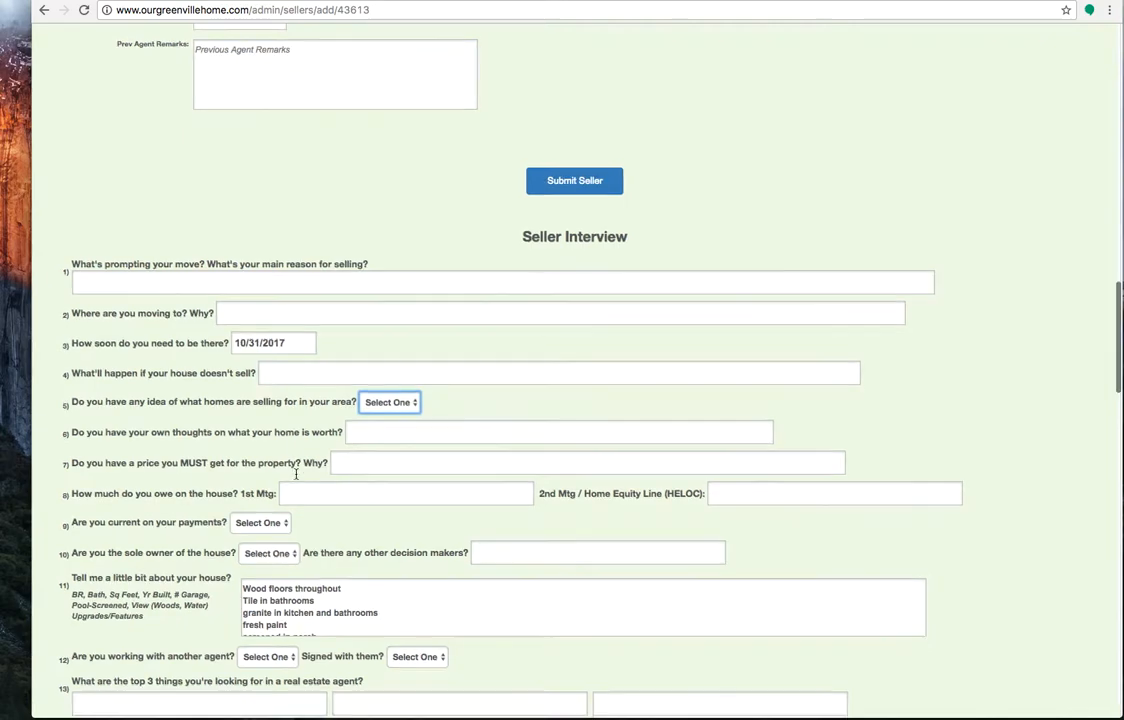
{"action": "left_click", "coordinate": [373, 418]}
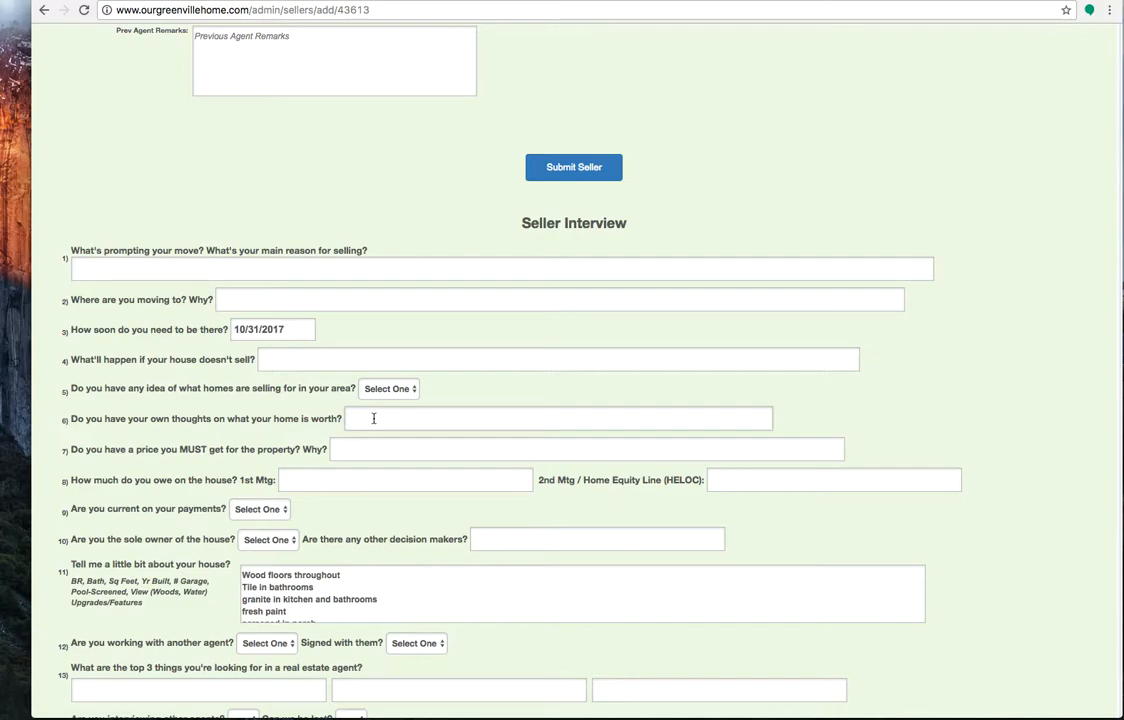
{"action": "left_click", "coordinate": [378, 448]}
{"action": "left_click", "coordinate": [327, 484]}
{"action": "left_click", "coordinate": [786, 482]}
{"action": "scroll", "coordinate": [786, 481], "scroll_direction": "down", "scroll_amount": 1}
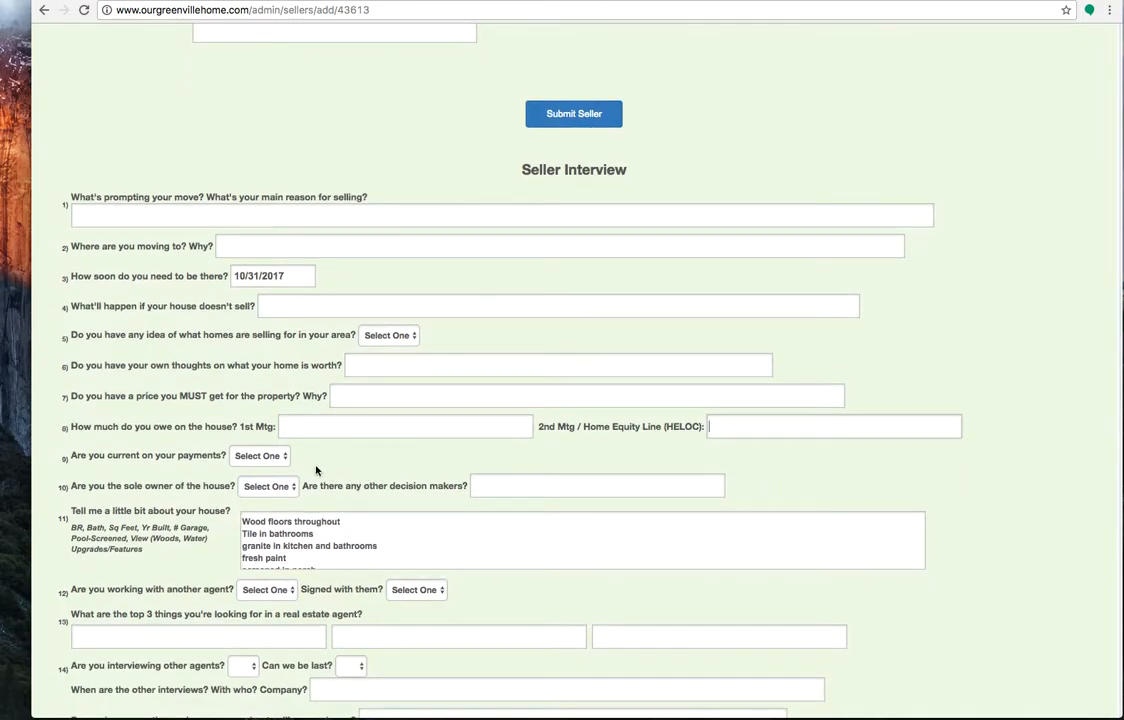
Review the answer options for being current on payments and sole ownership, plus the field for other decision makers
{"action": "left_click", "coordinate": [259, 456]}
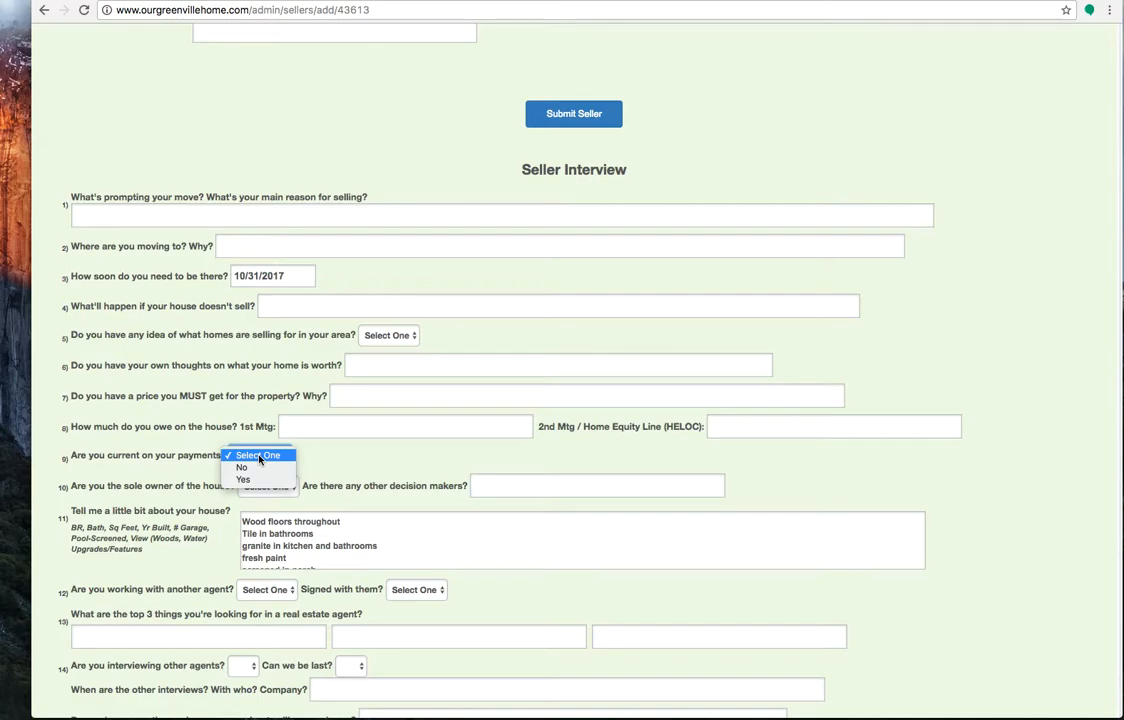
{"action": "left_click", "coordinate": [335, 472]}
{"action": "scroll", "coordinate": [335, 470], "scroll_direction": "down", "scroll_amount": 1}
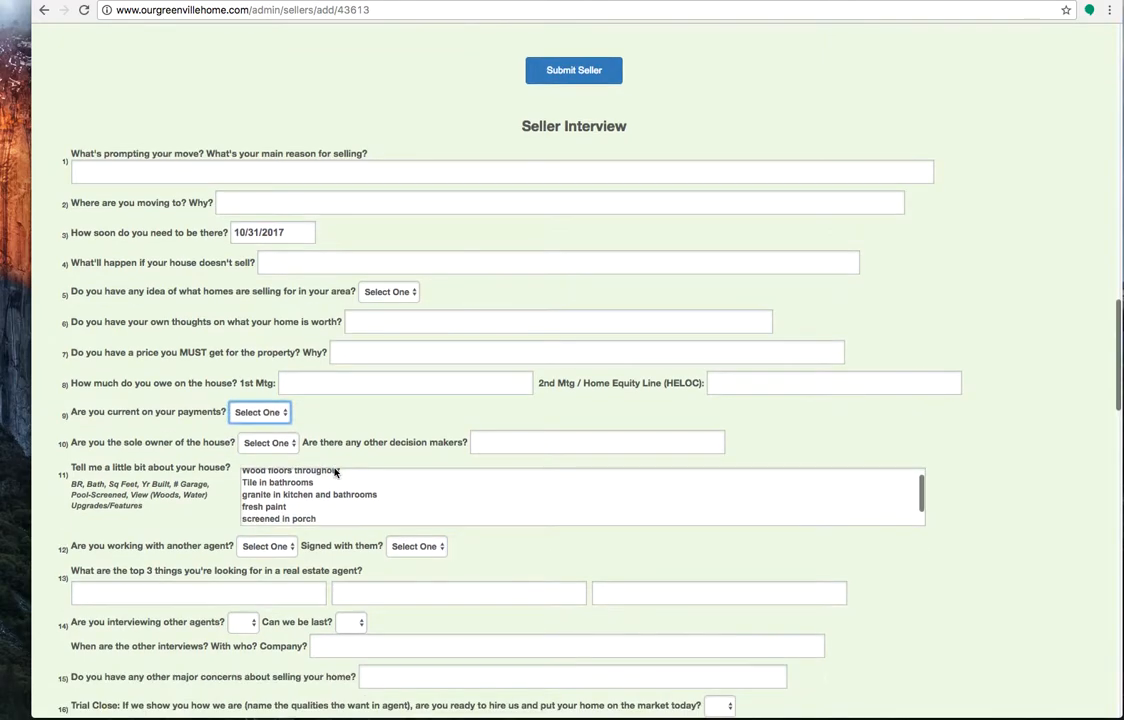
{"action": "left_click", "coordinate": [285, 448]}
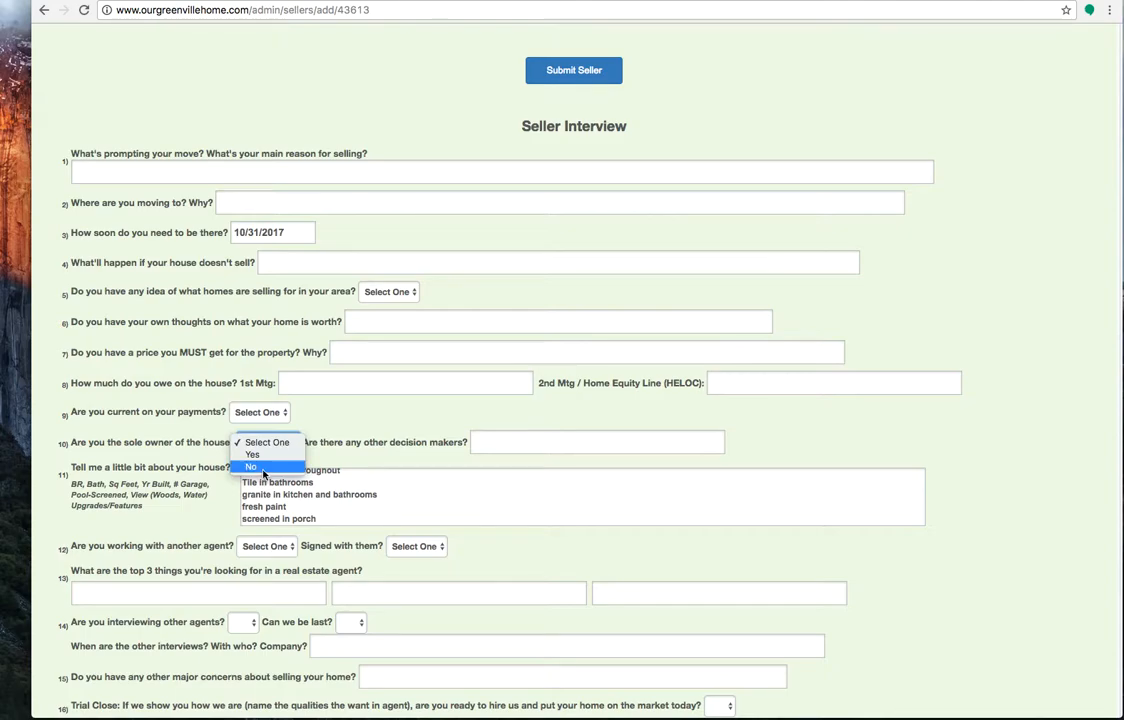
{"action": "left_click", "coordinate": [417, 431]}
{"action": "left_click", "coordinate": [498, 450]}
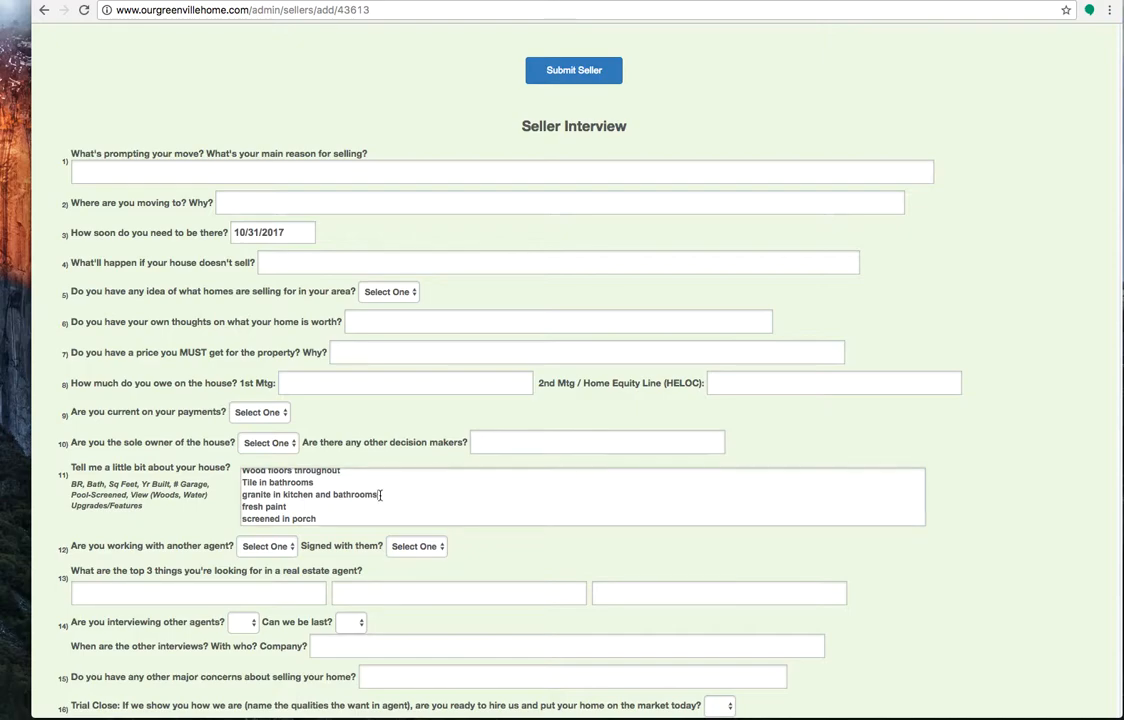
Compare the house description in interview question 11 with the Features entered in the property details
{"action": "scroll", "coordinate": [406, 455], "scroll_direction": "down", "scroll_amount": 3}
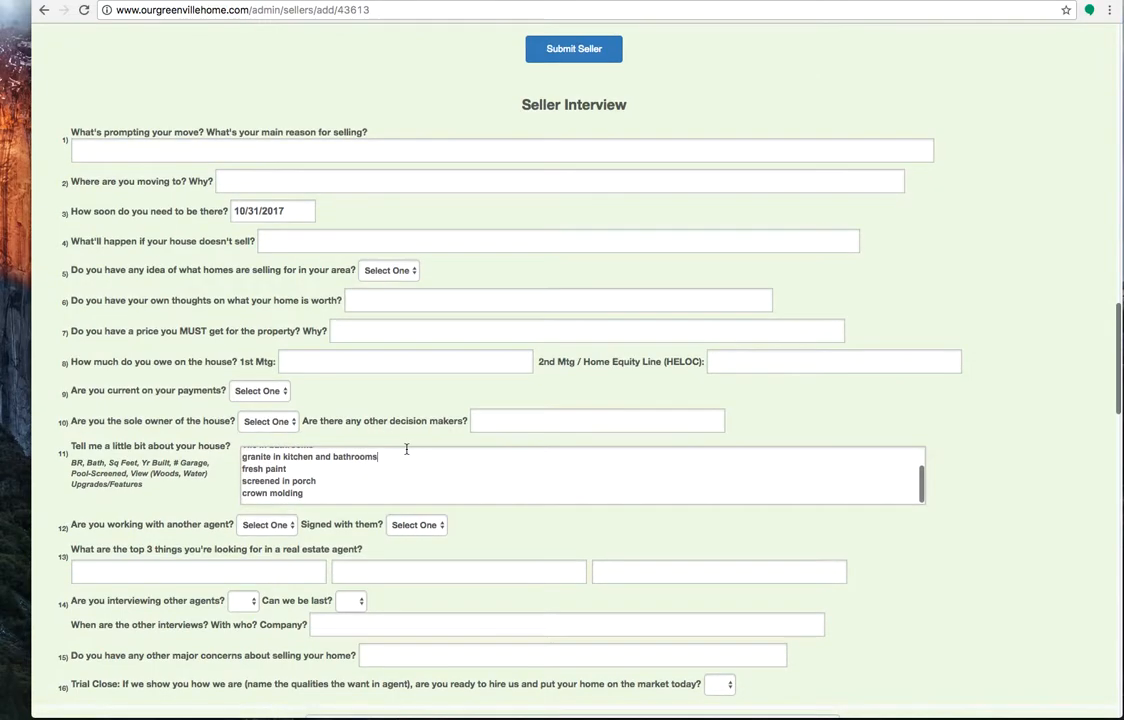
{"action": "scroll", "coordinate": [410, 470], "scroll_direction": "up", "scroll_amount": 4}
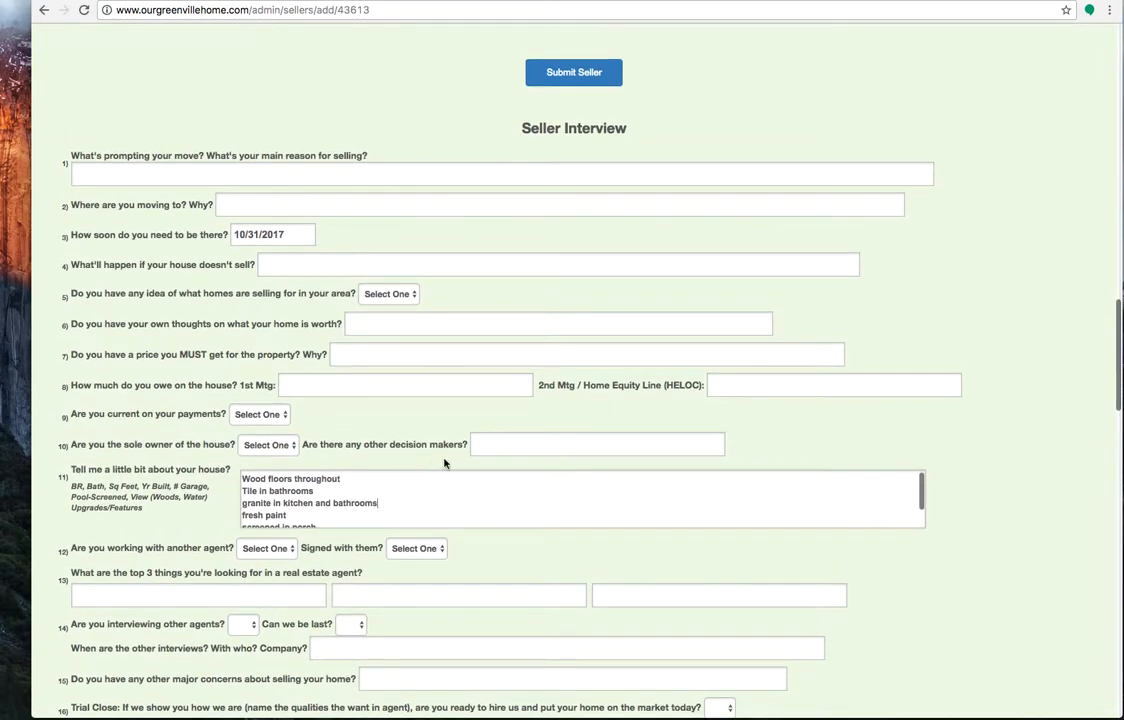
{"action": "scroll", "coordinate": [966, 436], "scroll_direction": "down", "scroll_amount": 3}
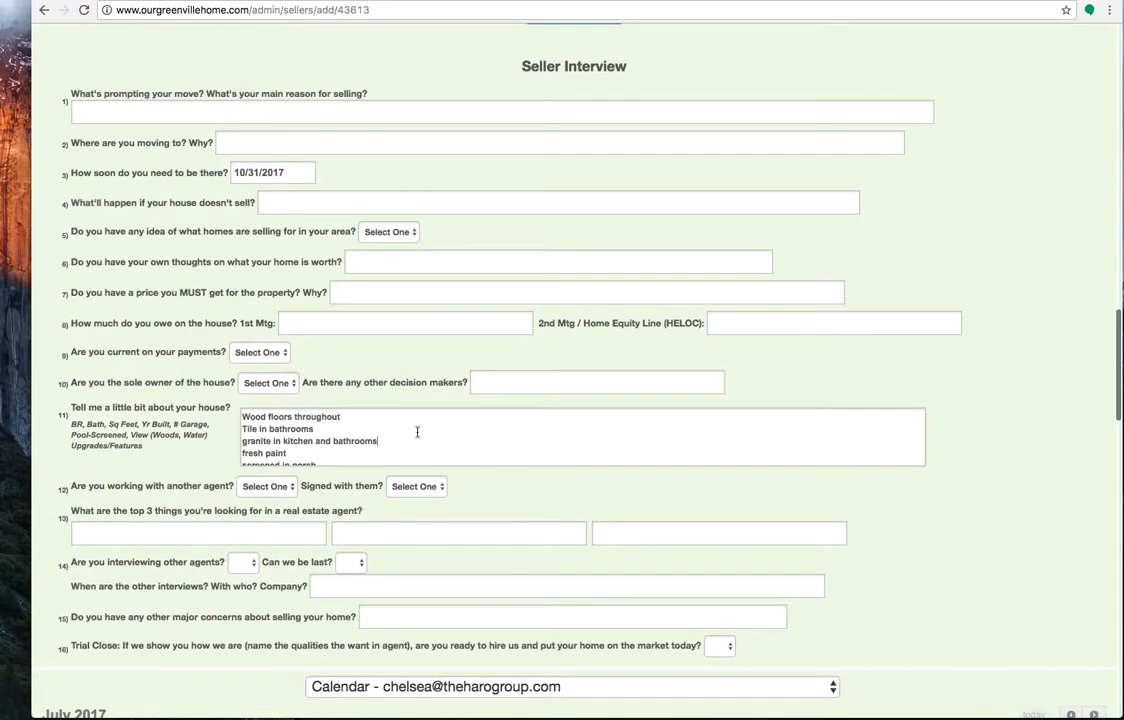
{"action": "scroll", "coordinate": [418, 433], "scroll_direction": "up", "scroll_amount": 20}
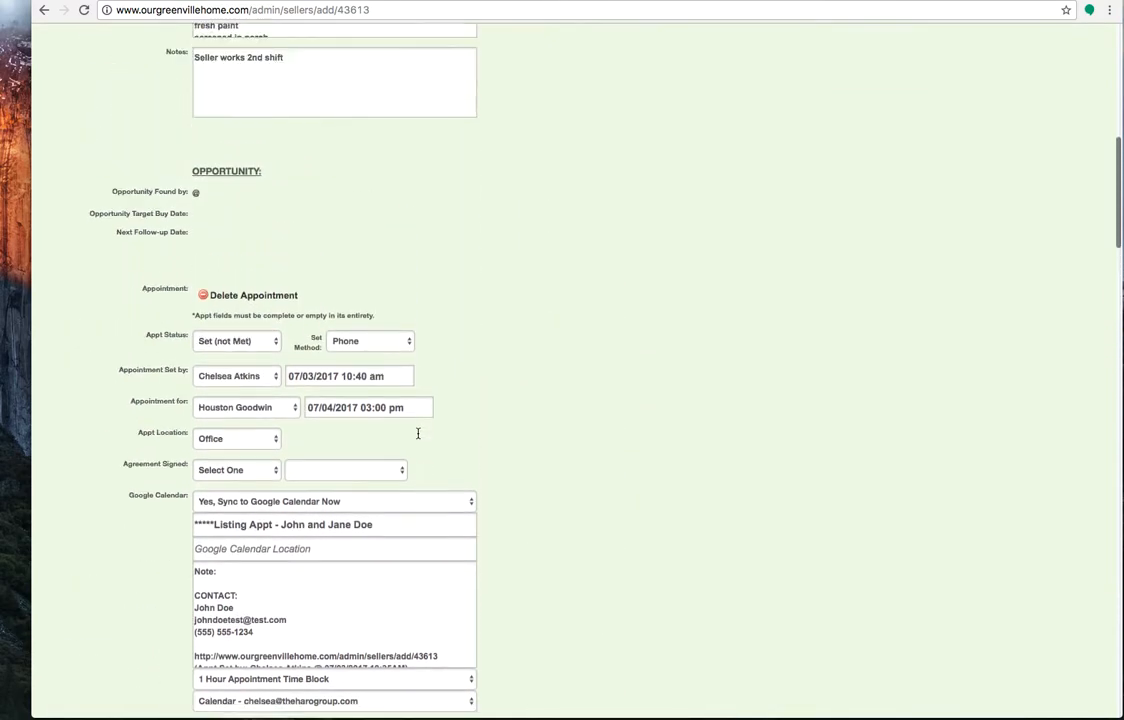
{"action": "scroll", "coordinate": [418, 433], "scroll_direction": "up", "scroll_amount": 2}
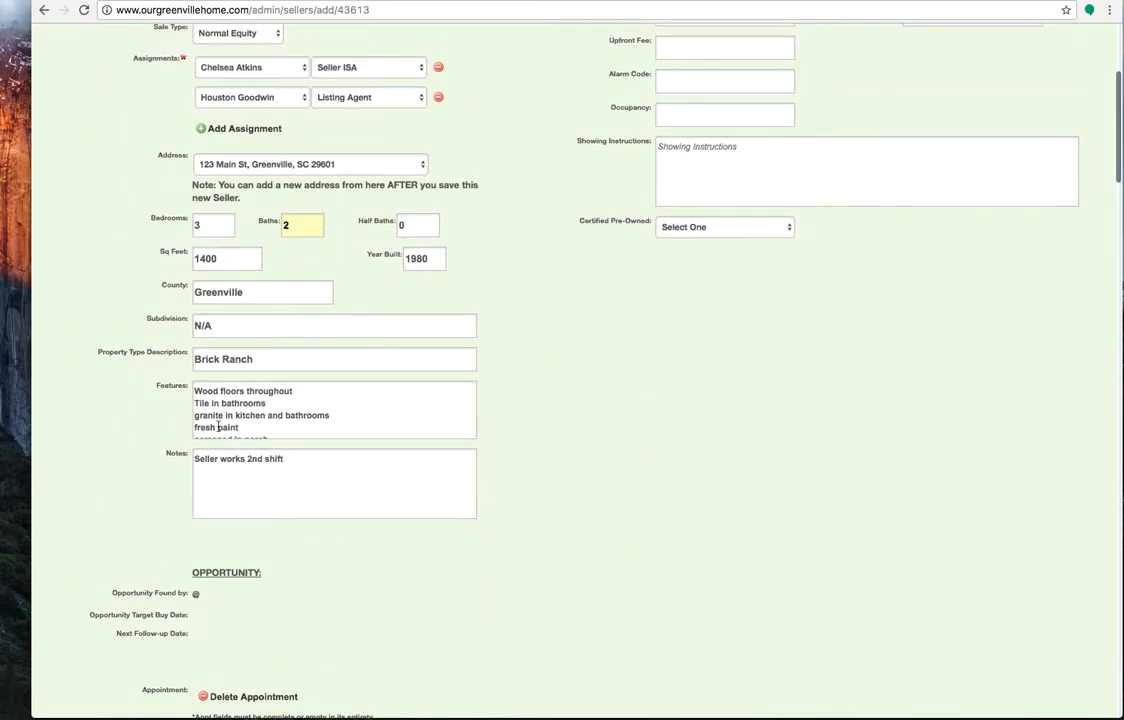
{"action": "scroll", "coordinate": [497, 455], "scroll_direction": "down", "scroll_amount": 20}
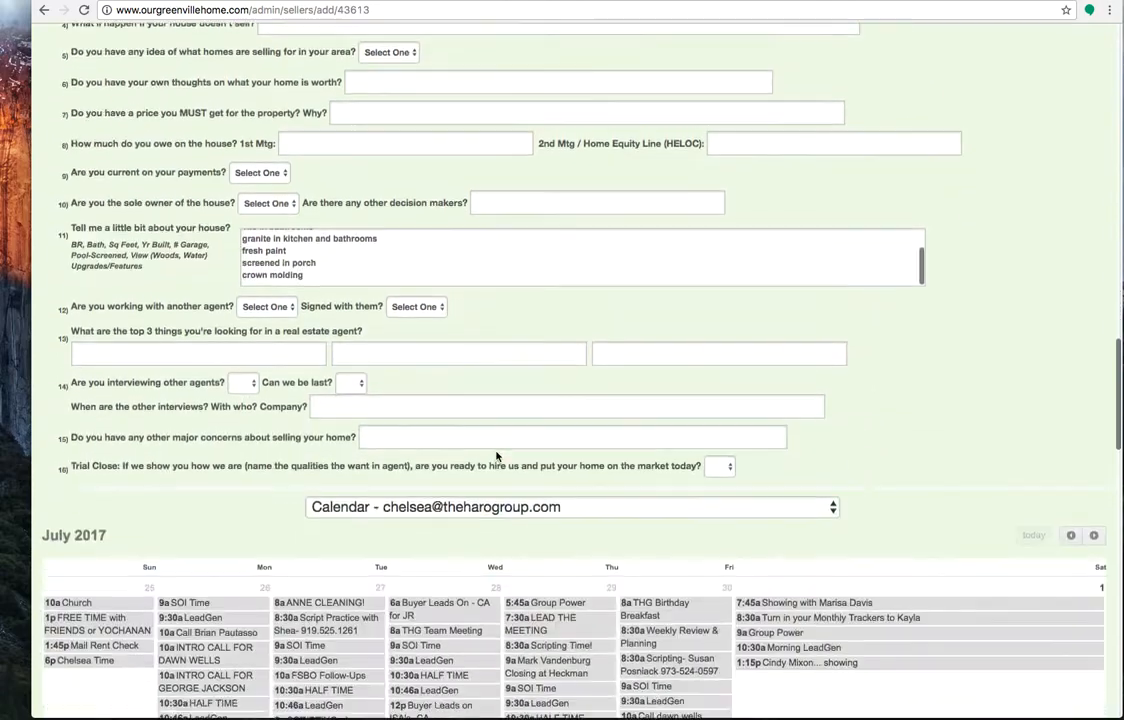
{"action": "scroll", "coordinate": [497, 455], "scroll_direction": "up", "scroll_amount": 2}
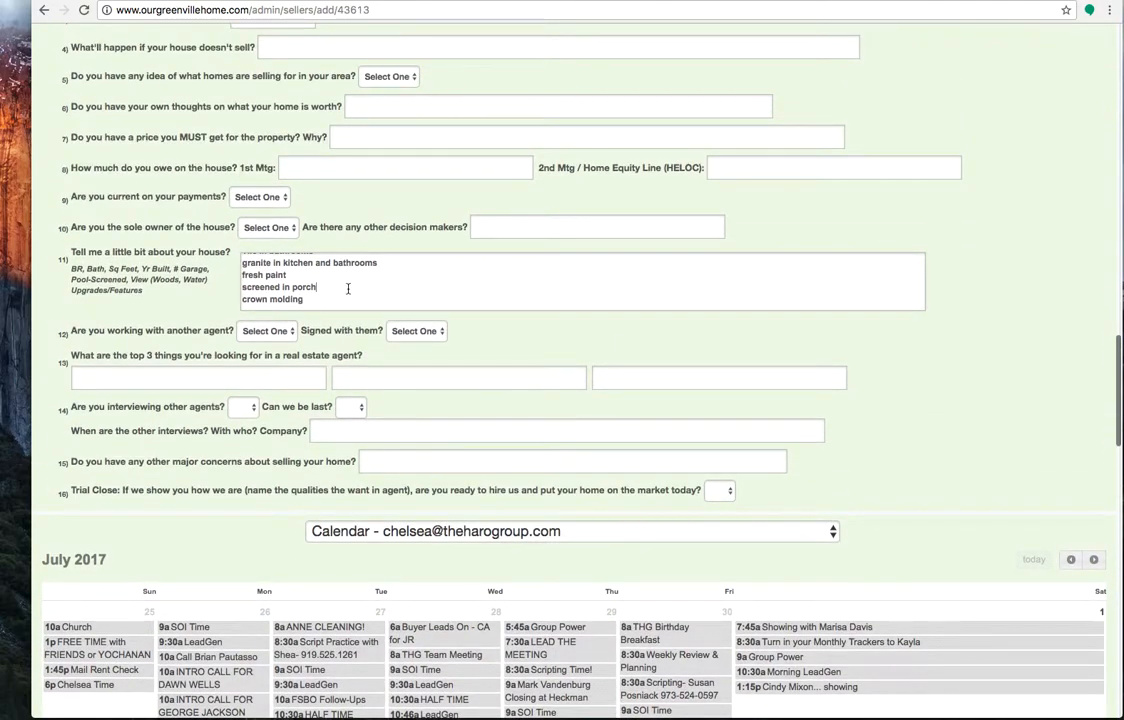
Review interview questions 12 to 14 on working with another agent, the top 3 agent qualities, and interviews with other agents
{"action": "left_click", "coordinate": [261, 334]}
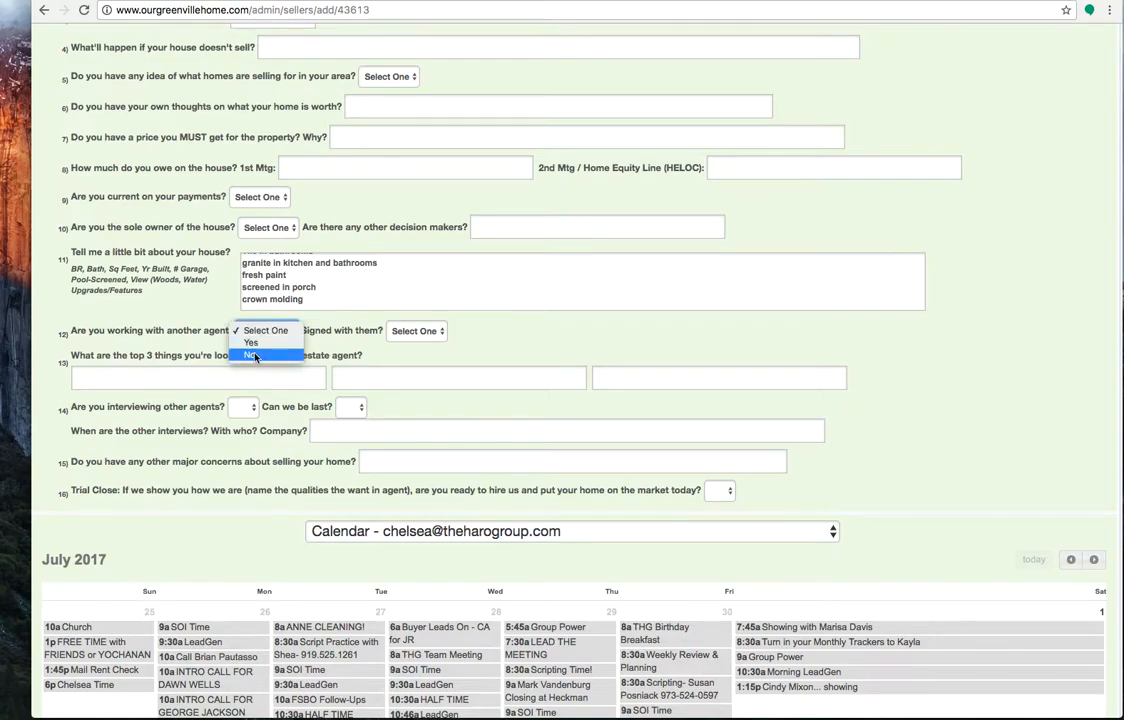
{"action": "left_click", "coordinate": [483, 339]}
{"action": "left_click", "coordinate": [437, 337]}
{"action": "left_click", "coordinate": [480, 338]}
{"action": "left_click", "coordinate": [230, 380]}
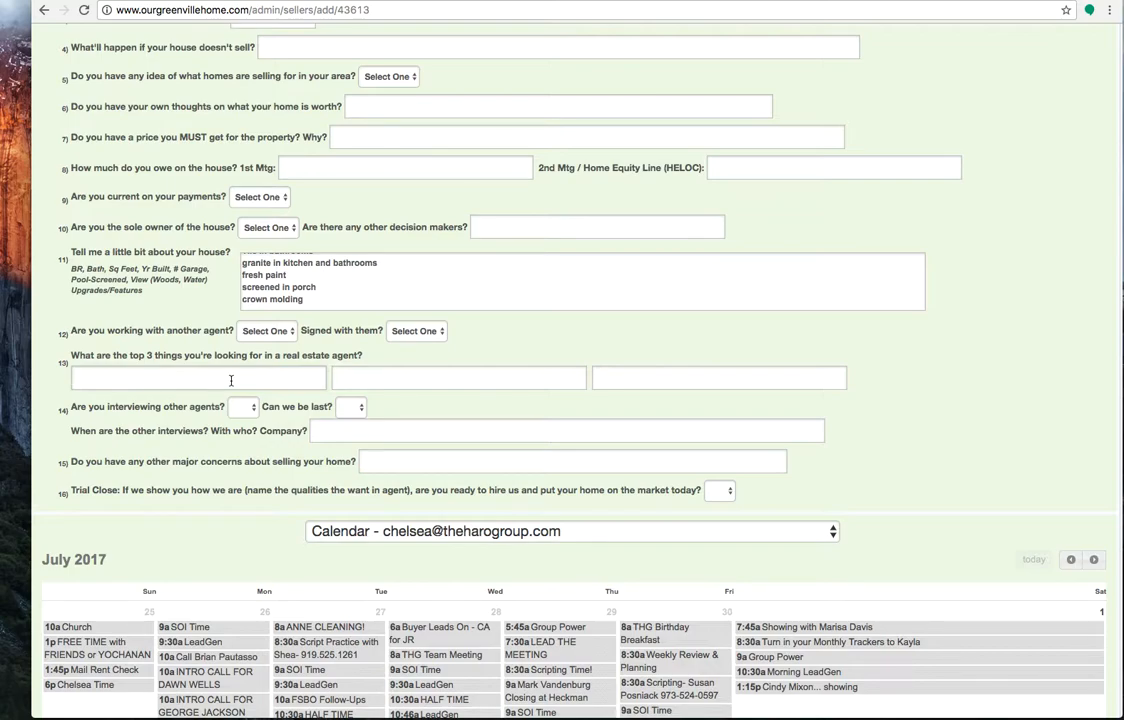
{"action": "left_click", "coordinate": [376, 376]}
{"action": "left_click", "coordinate": [618, 381]}
{"action": "left_click", "coordinate": [242, 407]}
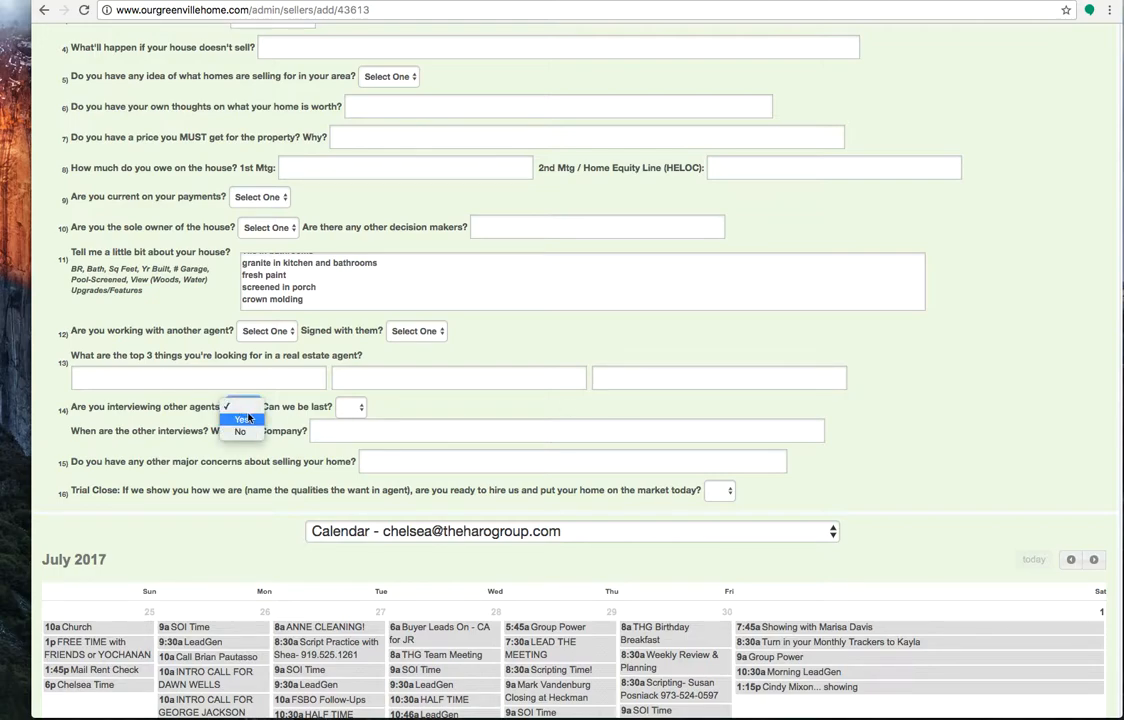
{"action": "left_click", "coordinate": [409, 416]}
{"action": "left_click", "coordinate": [351, 407]}
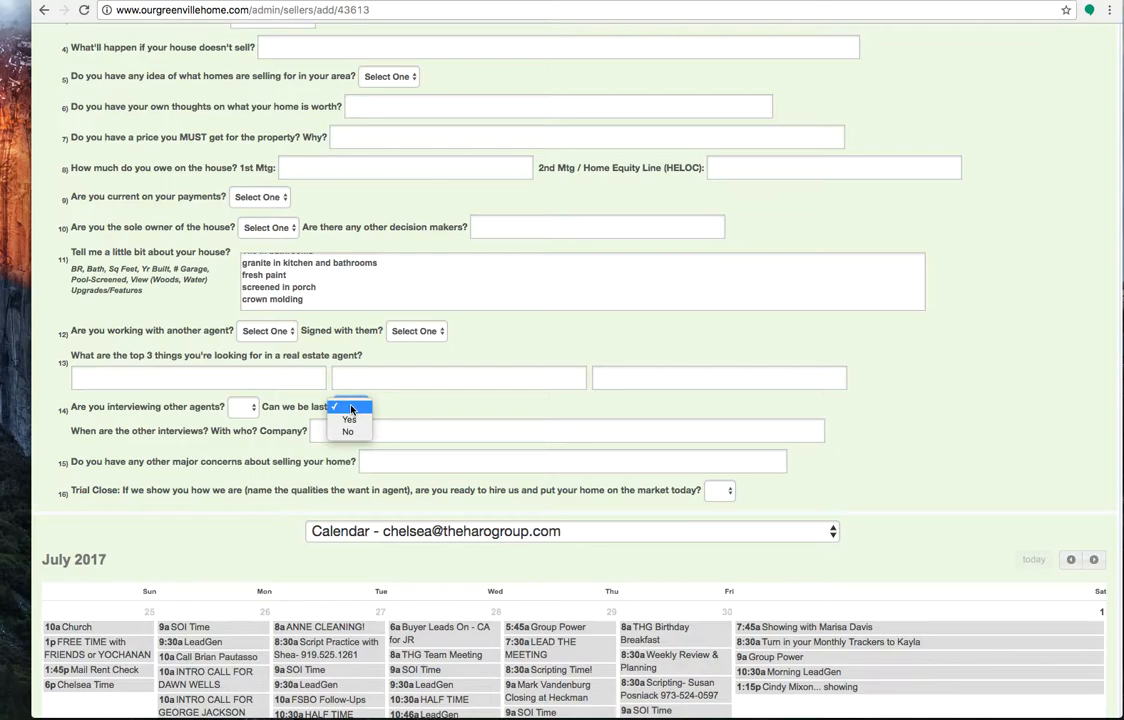
{"action": "left_click", "coordinate": [394, 413]}
Check the major concerns field in question 15 and answer the Trial Close question with No
{"action": "left_click", "coordinate": [416, 462]}
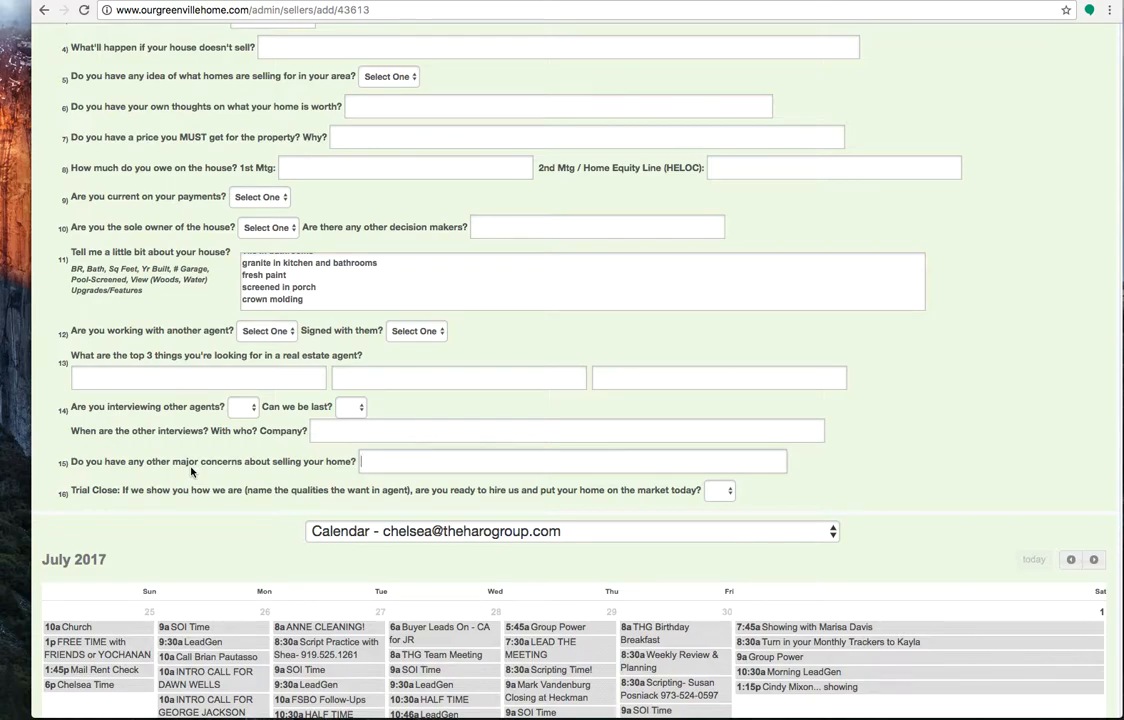
{"action": "left_click", "coordinate": [722, 490]}
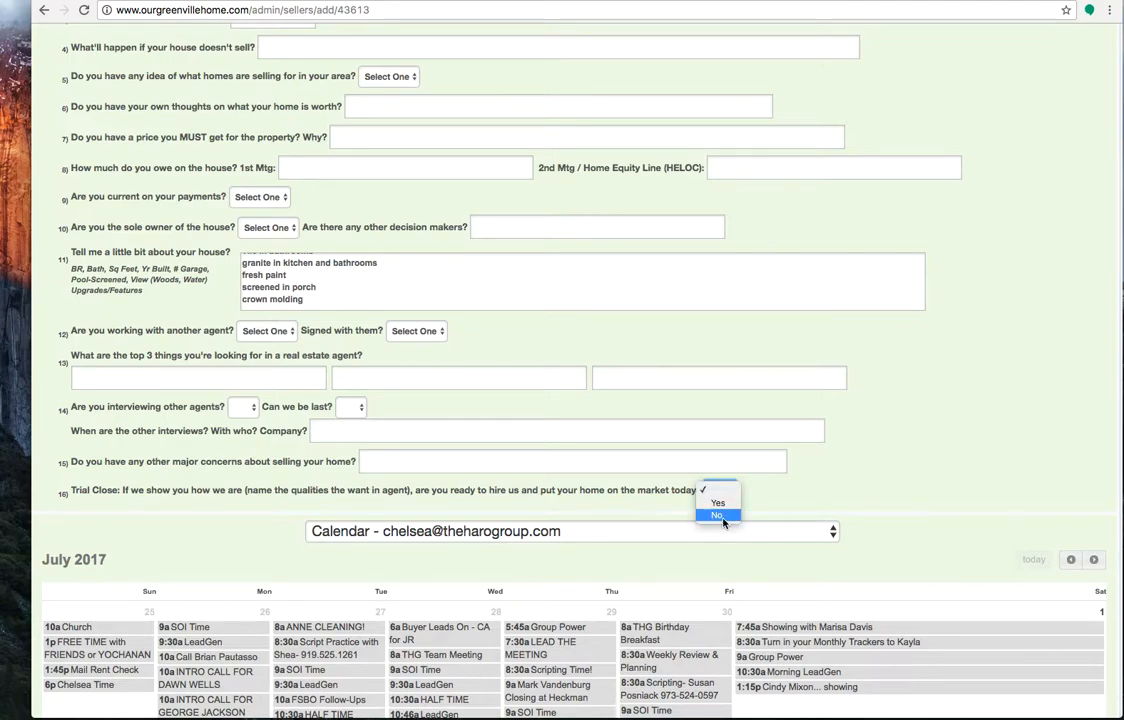
{"action": "left_click", "coordinate": [723, 516]}
Review the July 2017 calendar below the interview and the filled-in seller details at the start of the form
{"action": "scroll", "coordinate": [812, 481], "scroll_direction": "down", "scroll_amount": 12}
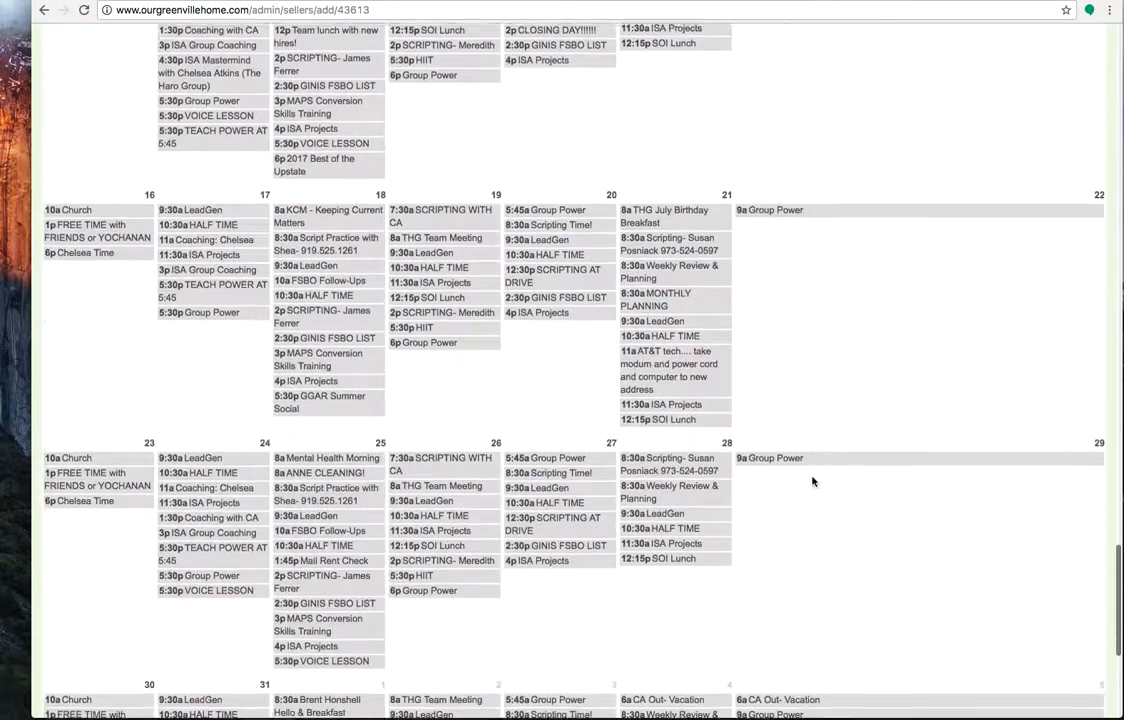
{"action": "scroll", "coordinate": [812, 481], "scroll_direction": "down", "scroll_amount": 3}
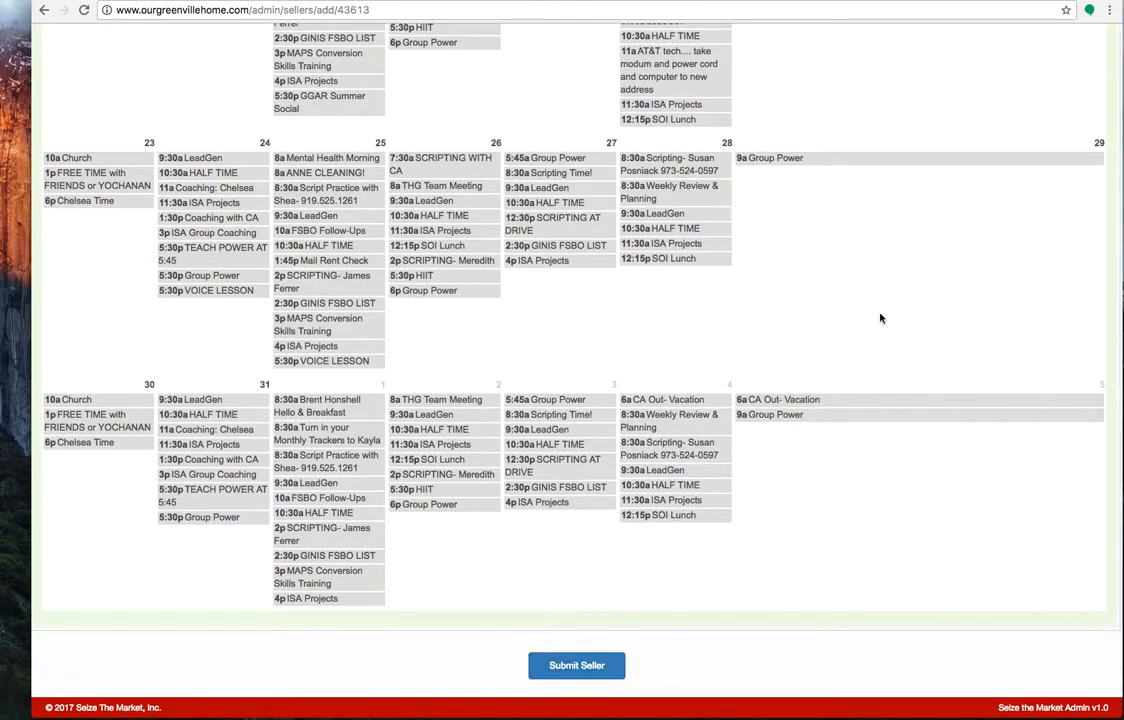
{"action": "scroll", "coordinate": [880, 318], "scroll_direction": "up", "scroll_amount": 20}
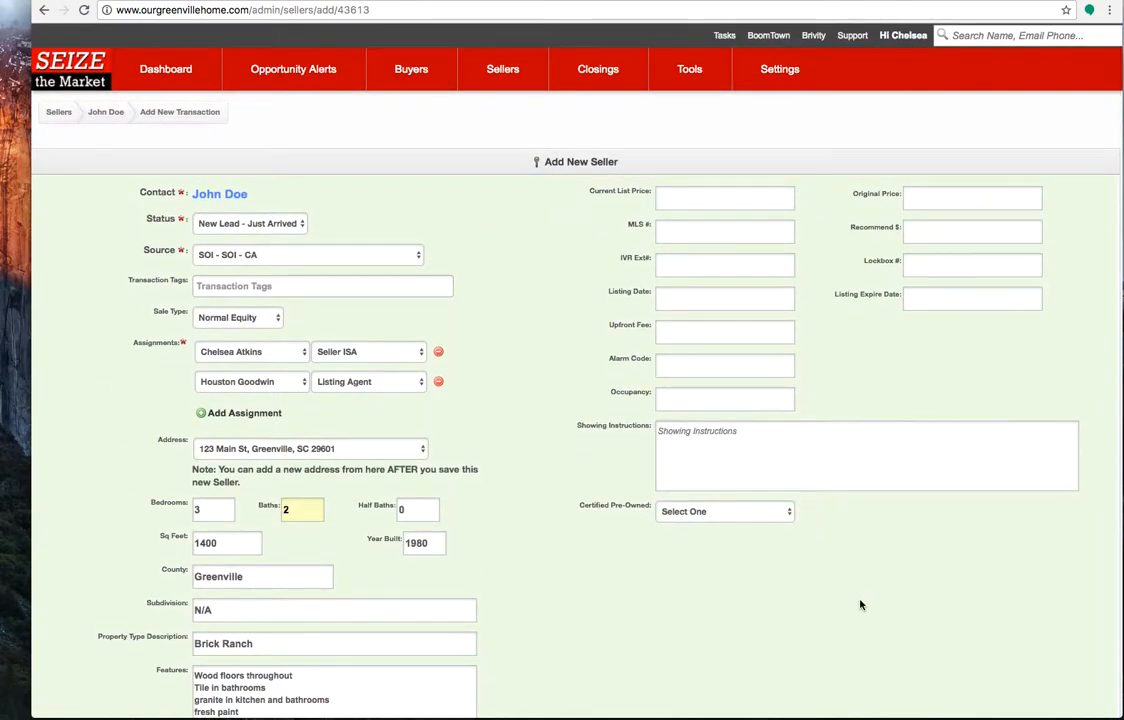
{"action": "scroll", "coordinate": [860, 603], "scroll_direction": "down", "scroll_amount": 3}
{"action": "scroll", "coordinate": [860, 604], "scroll_direction": "down", "scroll_amount": 1}
{"action": "scroll", "coordinate": [860, 604], "scroll_direction": "up", "scroll_amount": 2}
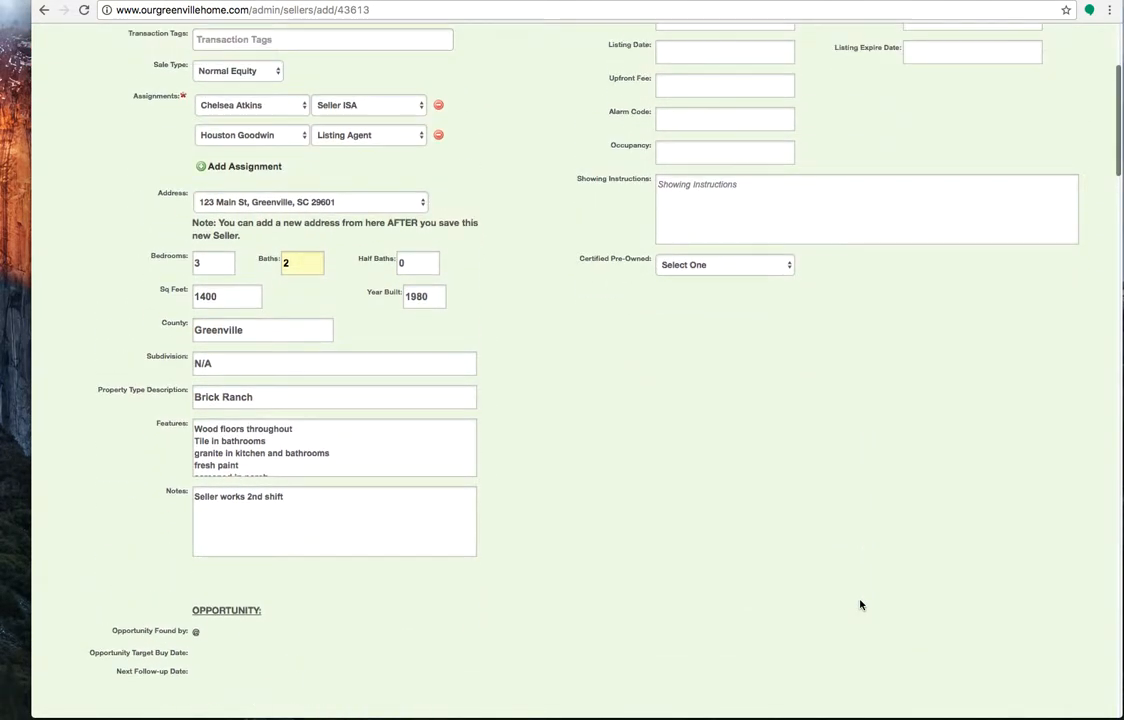
{"action": "scroll", "coordinate": [860, 604], "scroll_direction": "up", "scroll_amount": 1}
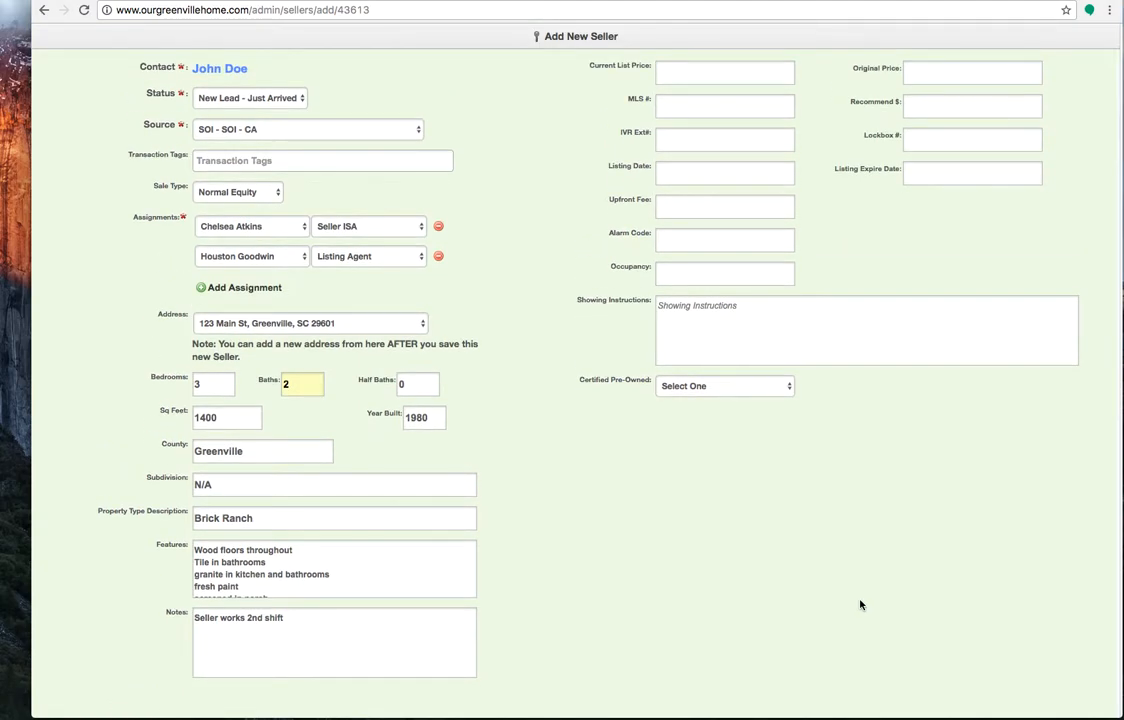